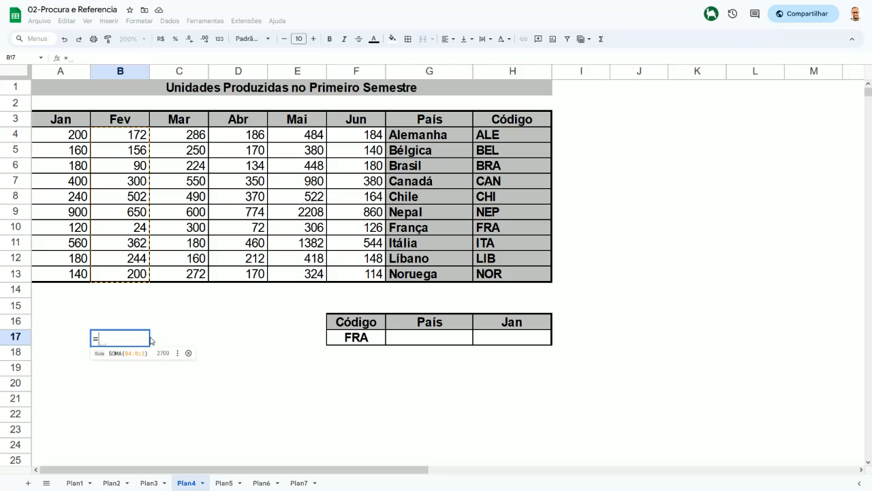
Enter an ÍNDICE formula in B17 over A4:F13, taking the row number from B16 and the column number from C16.
{"action": "type", "text": "in"}
{"action": "key", "text": "Tab"}
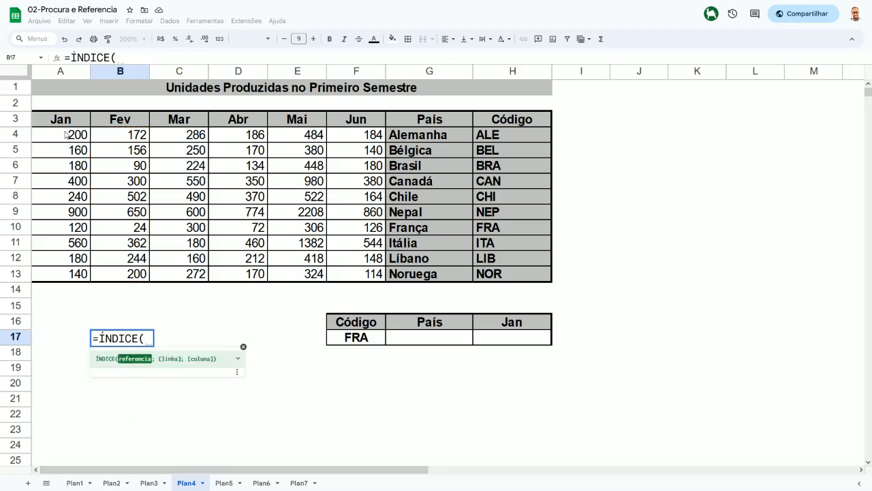
{"action": "left_click_drag", "start_coordinate": [68, 135], "coordinate": [359, 282]}
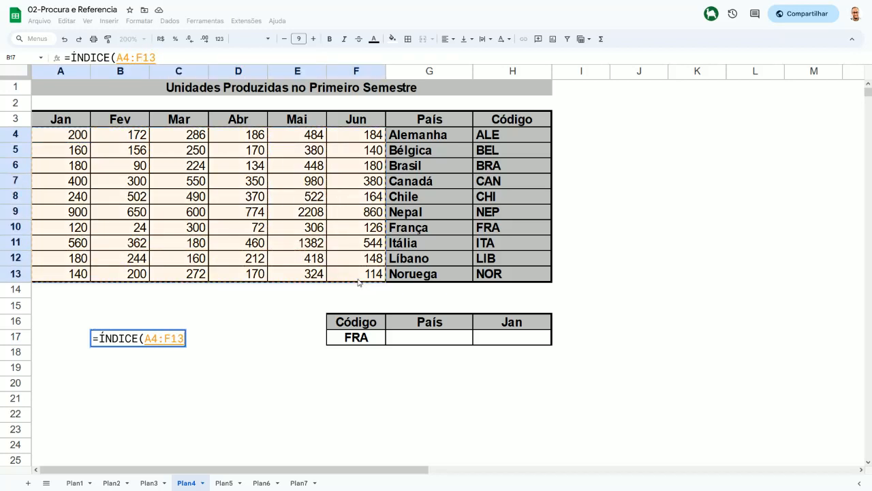
{"action": "type", "text": ";"}
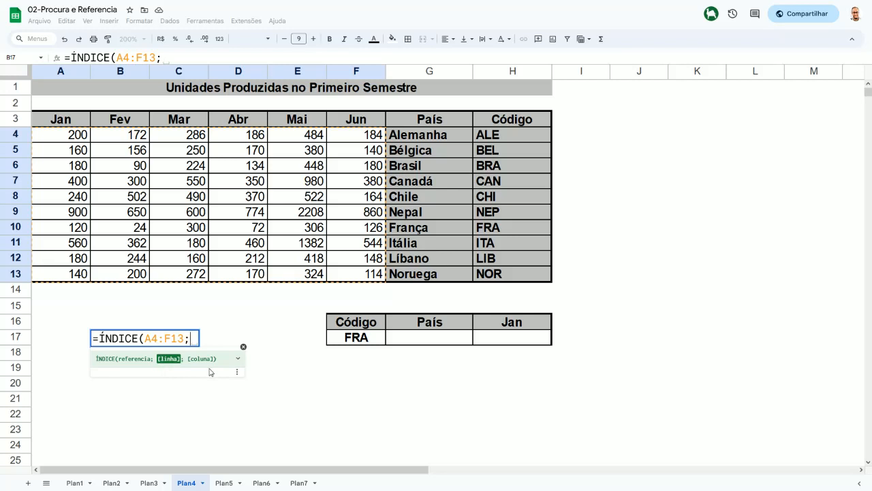
{"action": "left_click", "coordinate": [120, 322]}
{"action": "type", "text": ";"}
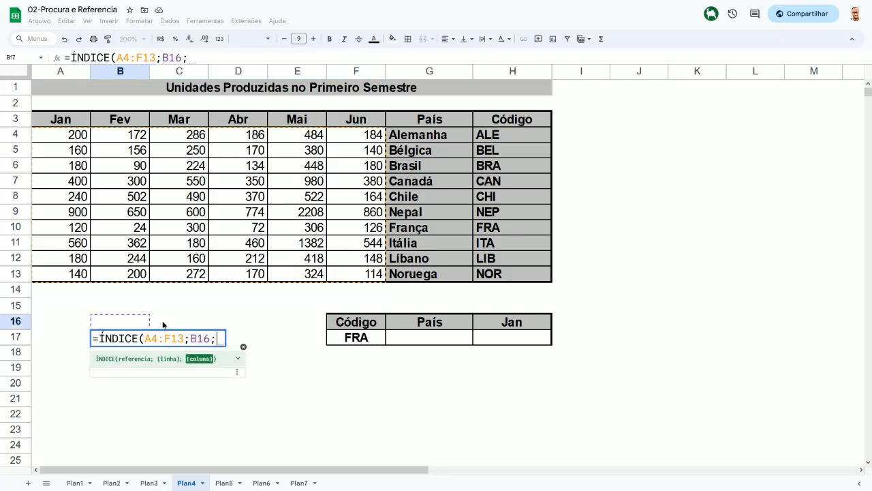
{"action": "left_click", "coordinate": [163, 323]}
{"action": "type", "text": ")"}
{"action": "key", "text": "Return"}
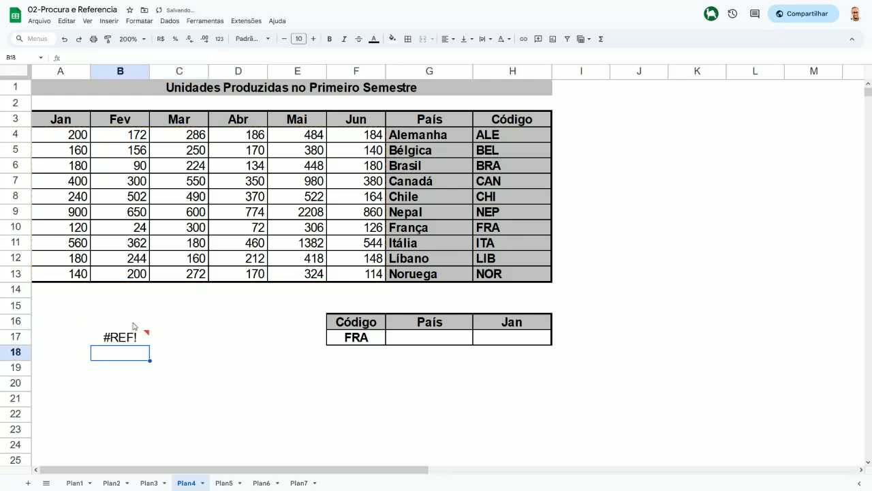
Enter row number 1 in B16 and column number 2 in C16, then check the ÍNDICE result against row 4.
{"action": "left_click", "coordinate": [133, 326]}
{"action": "type", "text": "1"}
{"action": "left_click", "coordinate": [175, 329]}
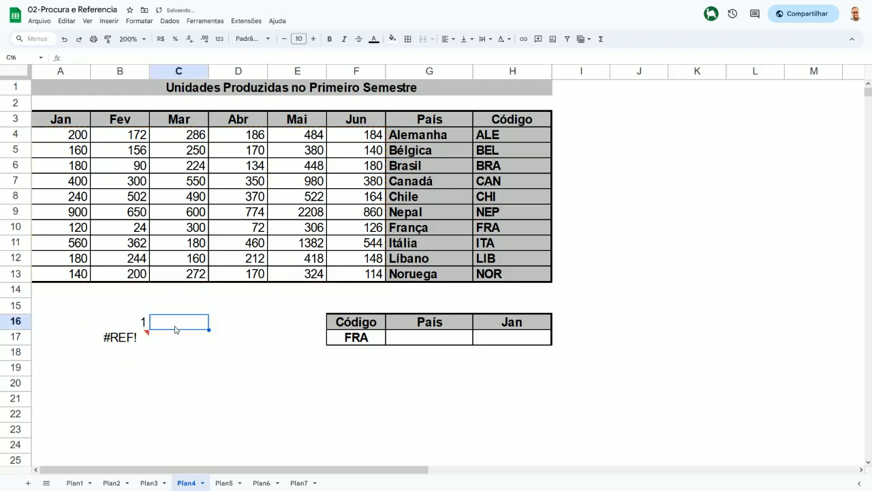
{"action": "type", "text": "2"}
{"action": "key", "text": "Return"}
{"action": "left_click", "coordinate": [129, 341]}
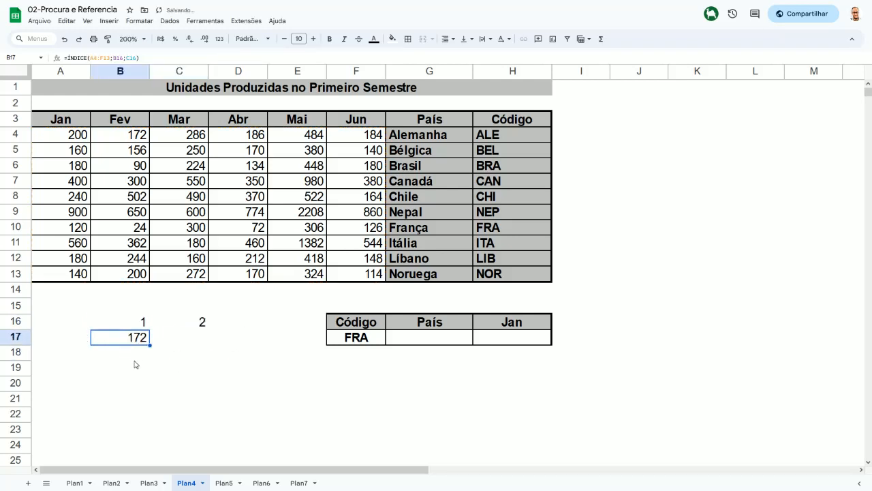
{"action": "left_click", "coordinate": [38, 138]}
{"action": "left_click", "coordinate": [8, 133]}
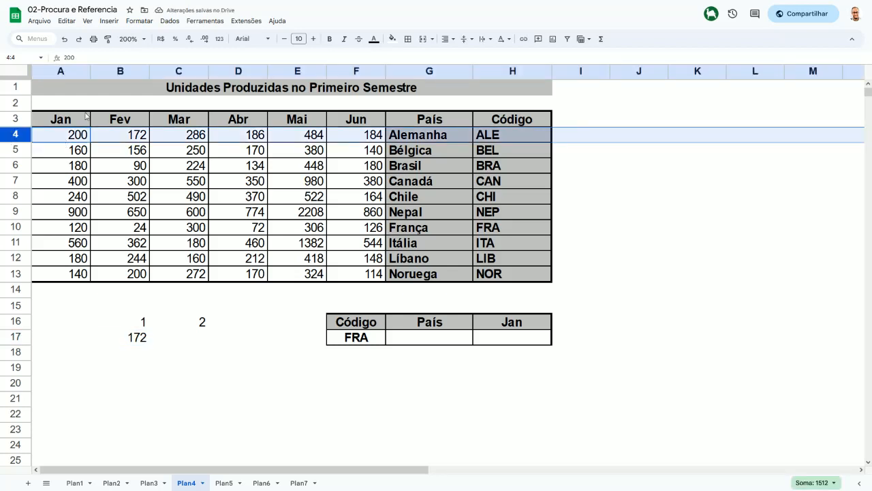
{"action": "left_click", "coordinate": [126, 134]}
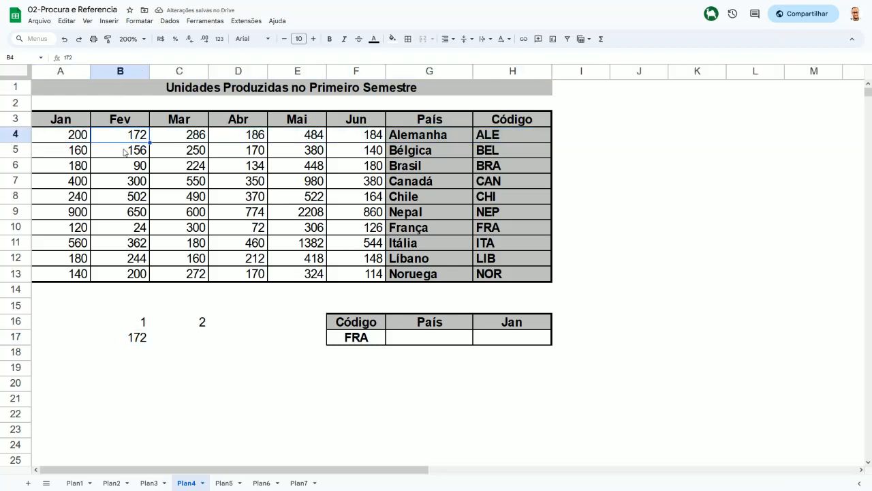
{"action": "left_click", "coordinate": [51, 136]}
Set the row number in B16 to 4 and the column number in C16 to 3, then check the ÍNDICE result.
{"action": "left_click", "coordinate": [141, 323]}
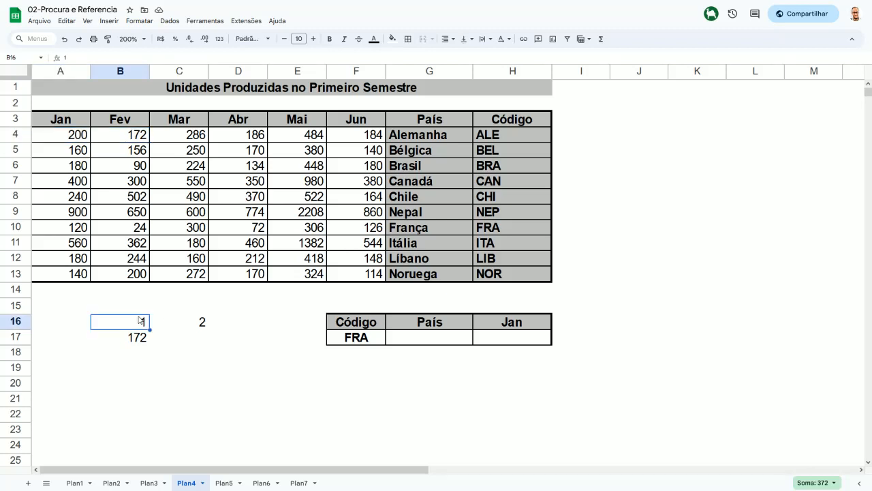
{"action": "type", "text": "4"}
{"action": "left_click", "coordinate": [192, 327]}
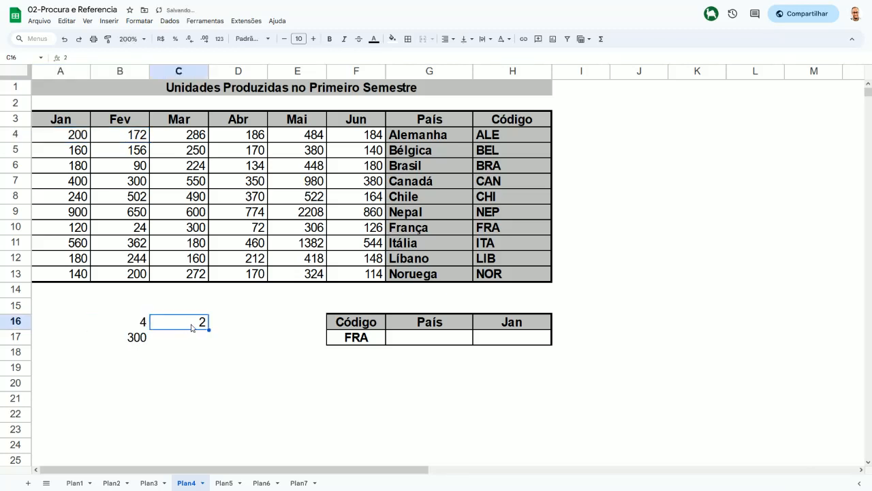
{"action": "type", "text": "3"}
{"action": "key", "text": "Return"}
{"action": "left_click_drag", "start_coordinate": [71, 134], "coordinate": [196, 186]}
{"action": "left_click", "coordinate": [143, 339]}
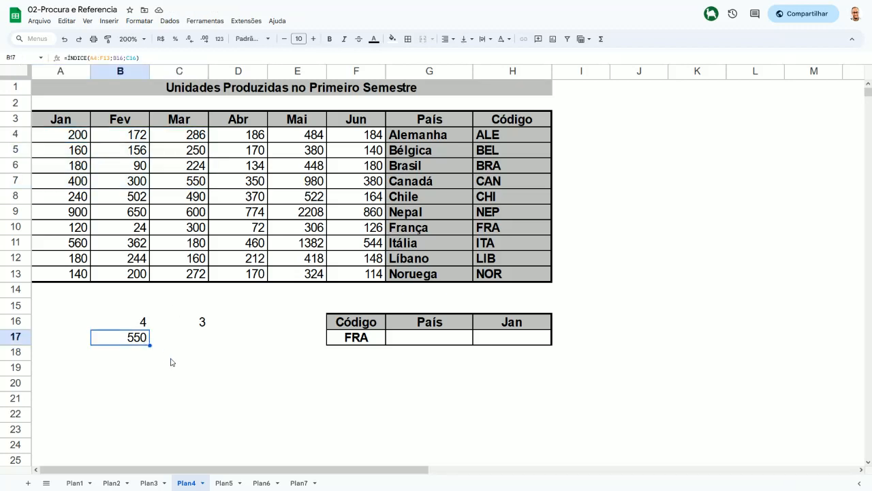
Review the arguments of the ÍNDICE formula in B17 without changing it.
{"action": "key", "text": "F2"}
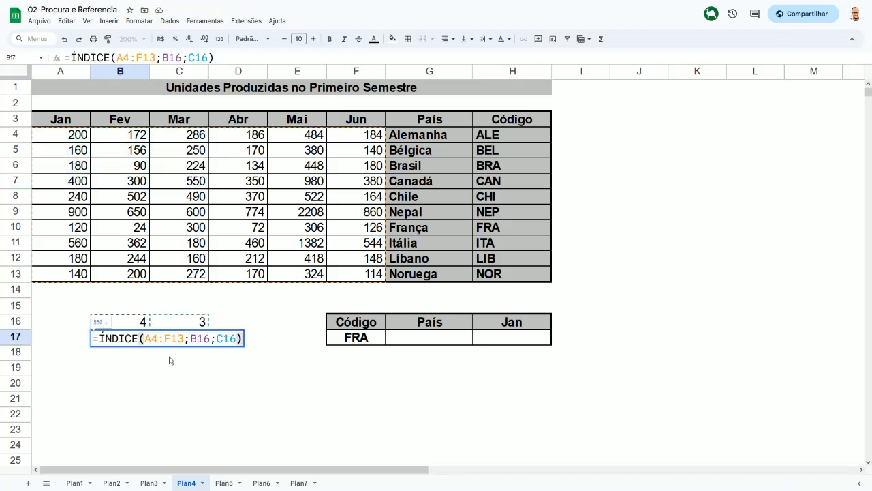
{"action": "key", "text": "Escape"}
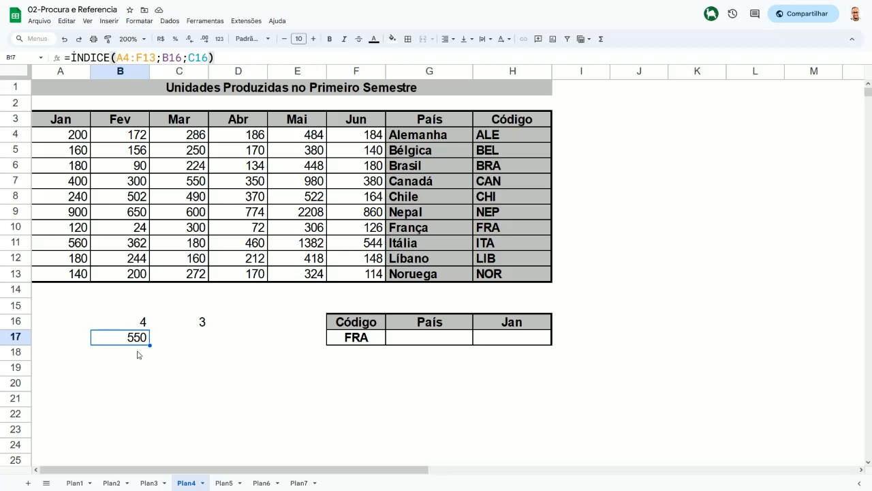
{"action": "key", "text": "F2"}
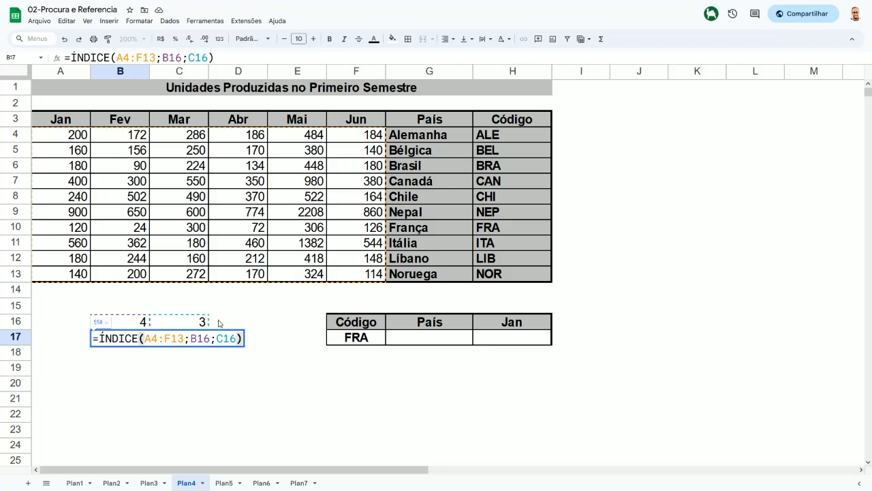
{"action": "key", "text": "Return"}
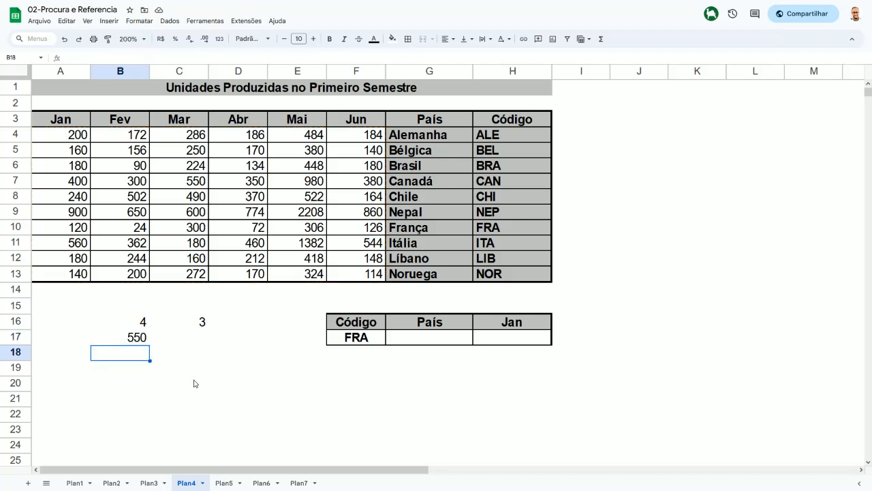
Write the function names as plain text notes, =índice() in A17 and =corresp in A18.
{"action": "type", "text": "'="}
{"action": "key", "text": "Escape"}
{"action": "key", "text": "Up"}
{"action": "key", "text": "Left"}
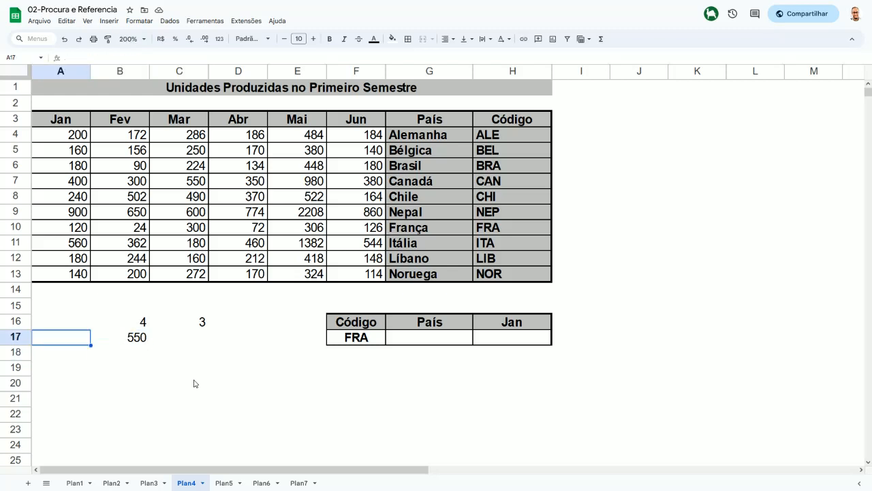
{"action": "type", "text": "'="}
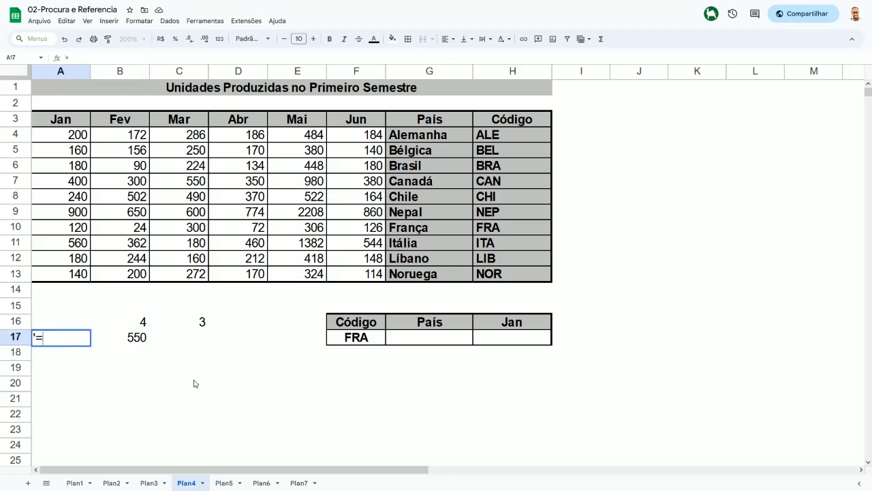
{"action": "type", "text": "índice()"}
{"action": "key", "text": "Return"}
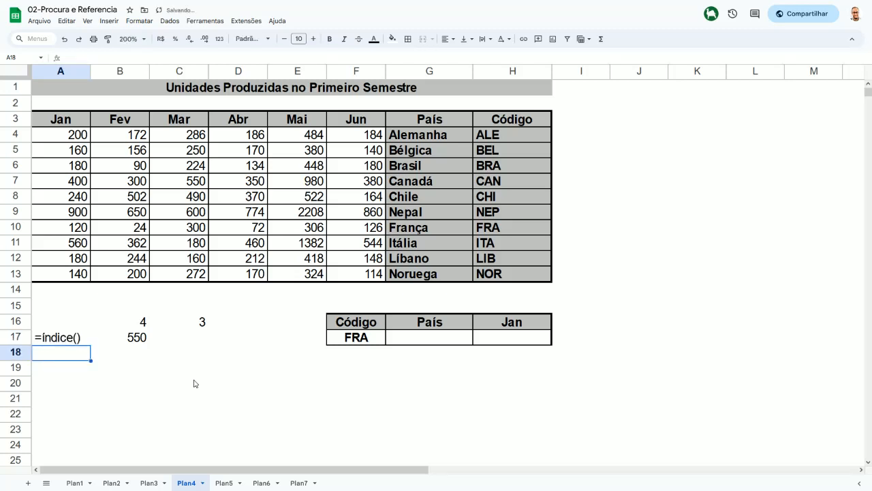
{"action": "type", "text": "'=corresp"}
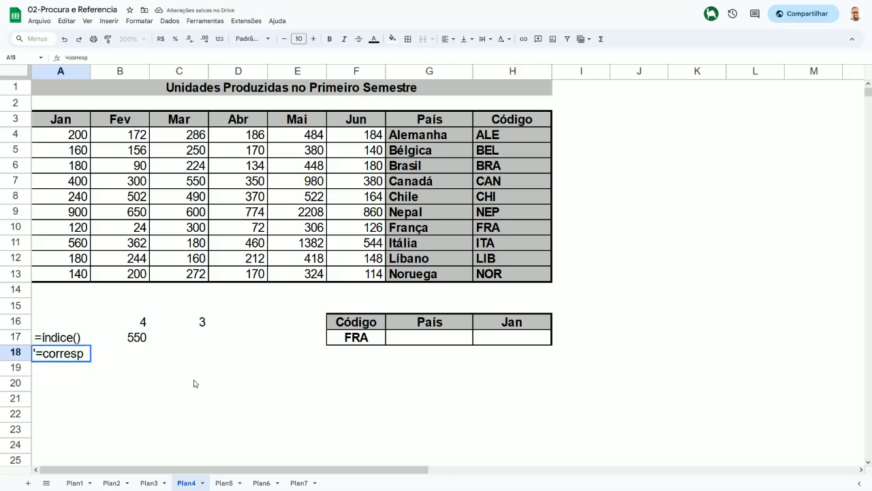
{"action": "key", "text": "Return"}
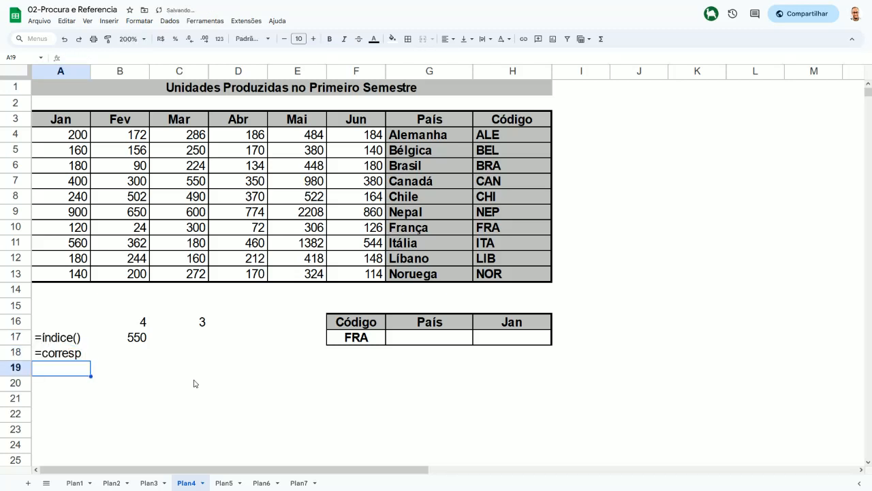
Open the Plan5 sheet and review the city list in A2:A11 and the Cidade and Posição lookup table.
{"action": "left_click", "coordinate": [224, 483]}
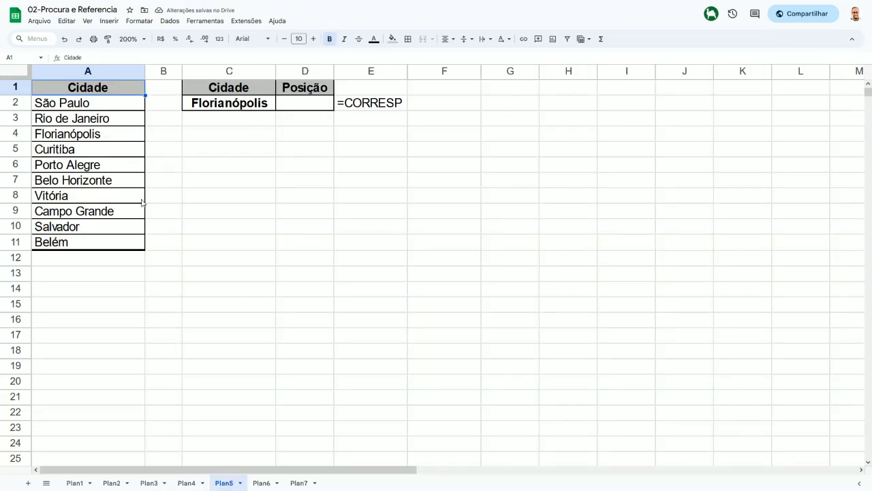
{"action": "left_click_drag", "start_coordinate": [78, 95], "coordinate": [82, 243]}
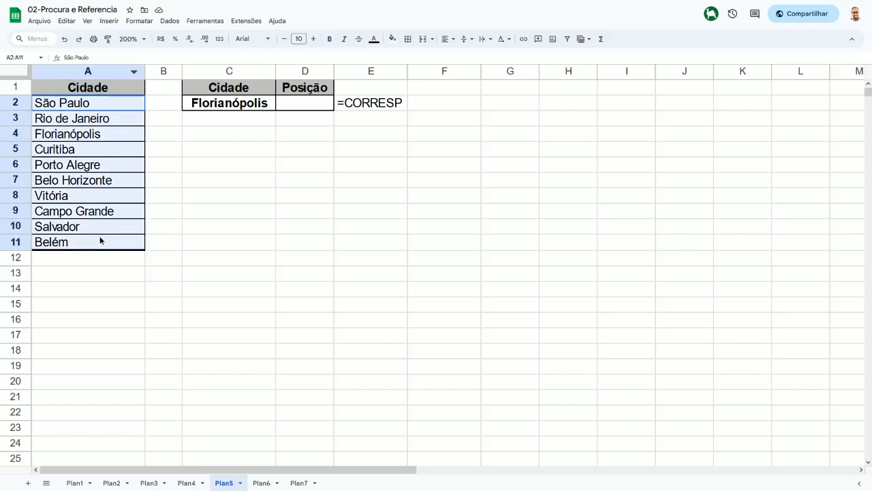
{"action": "left_click", "coordinate": [211, 110]}
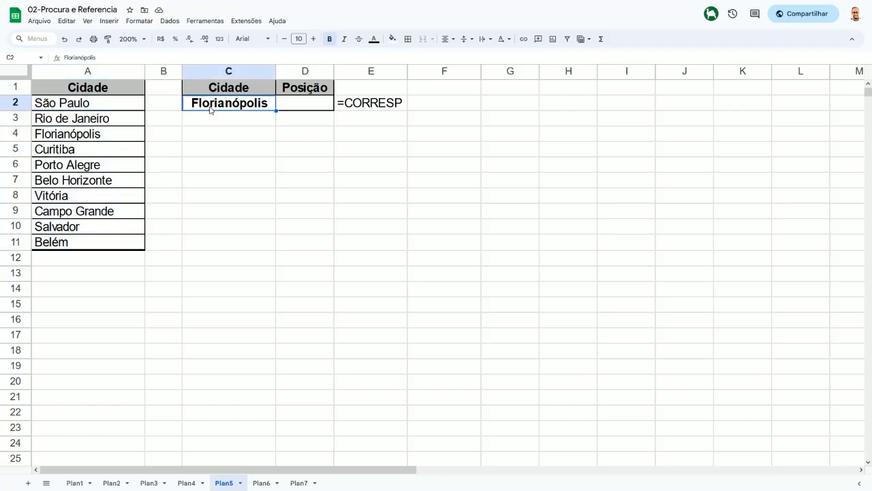
{"action": "left_click", "coordinate": [304, 95]}
{"action": "left_click", "coordinate": [355, 110]}
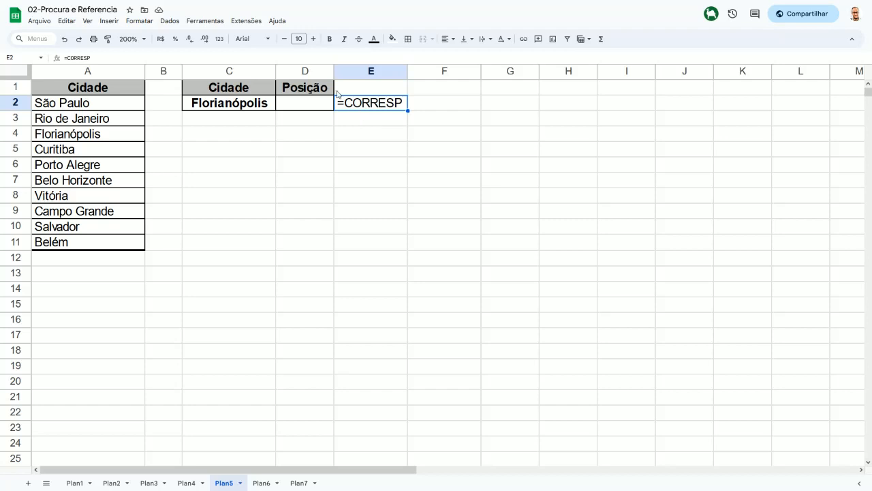
Start a CORRESP formula in D2 with C2 as the search key and A2:A11 as the range.
{"action": "left_click", "coordinate": [301, 109]}
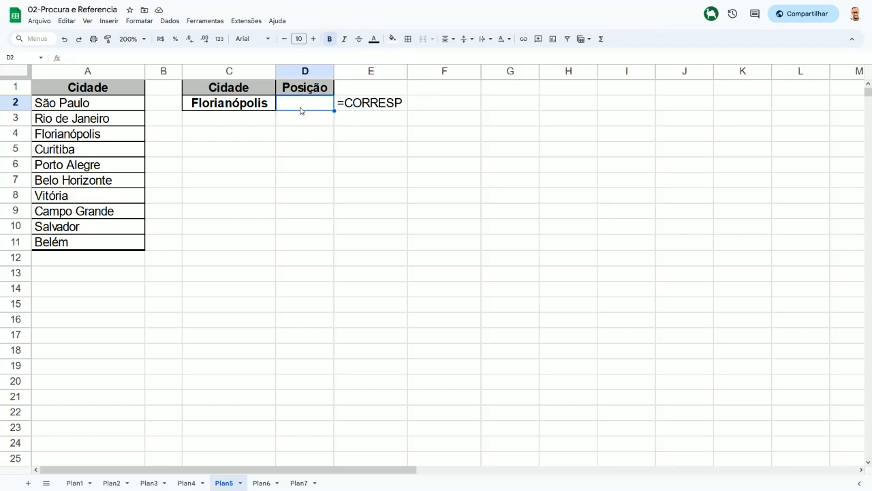
{"action": "type", "text": "=cor"}
{"action": "key", "text": "Down"}
{"action": "key", "text": "Tab"}
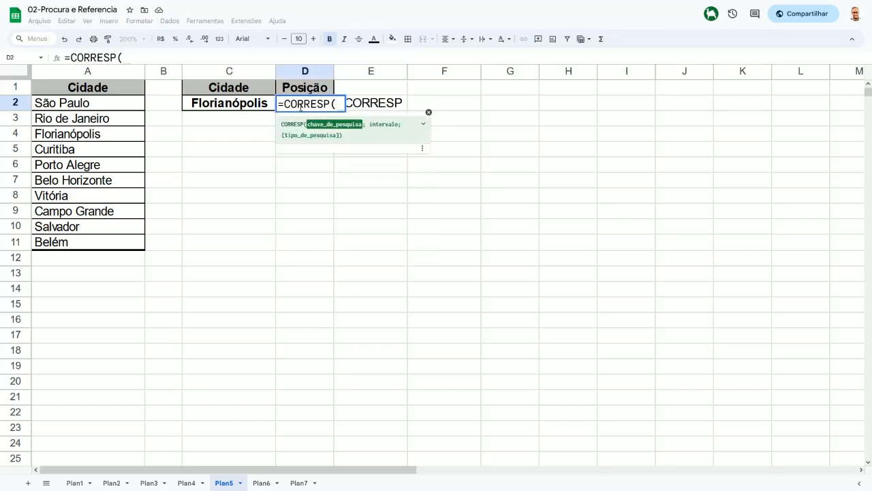
{"action": "left_click", "coordinate": [213, 106]}
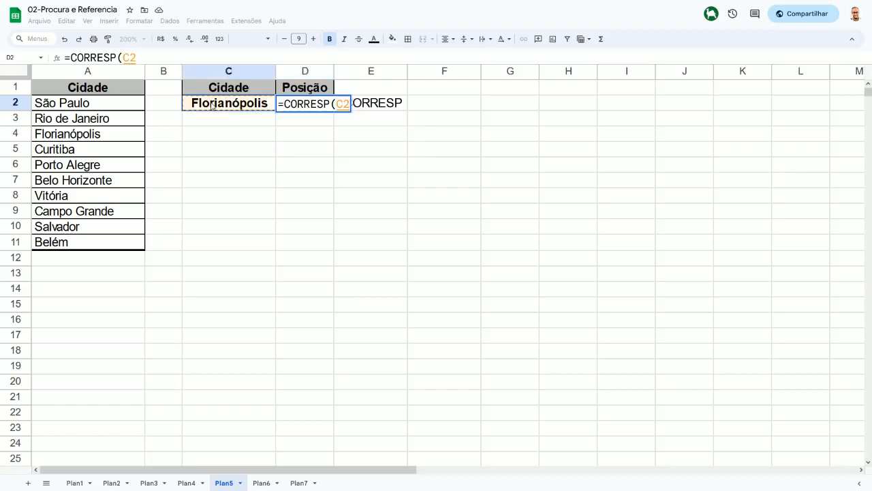
{"action": "type", "text": ";"}
{"action": "left_click_drag", "start_coordinate": [88, 106], "coordinate": [93, 241]}
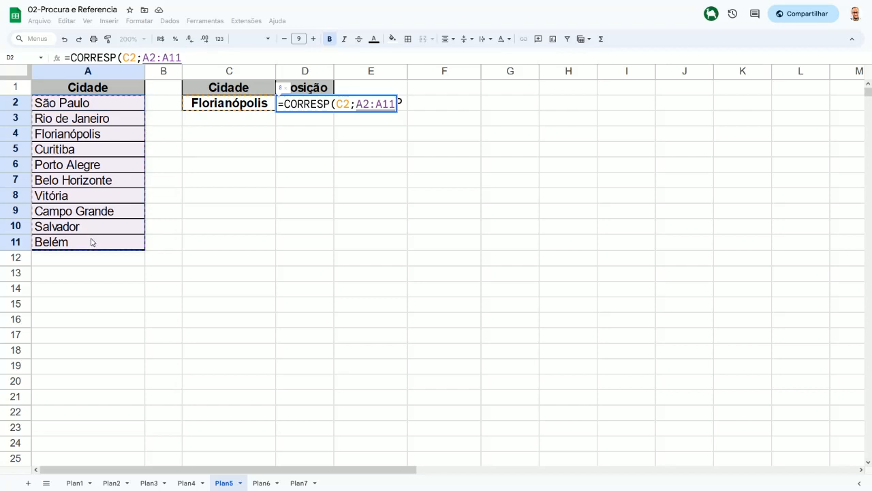
{"action": "type", "text": ";"}
Read the explanation of the tipo_de_pesquisa argument in the CORRESP function help.
{"action": "left_click", "coordinate": [424, 127]}
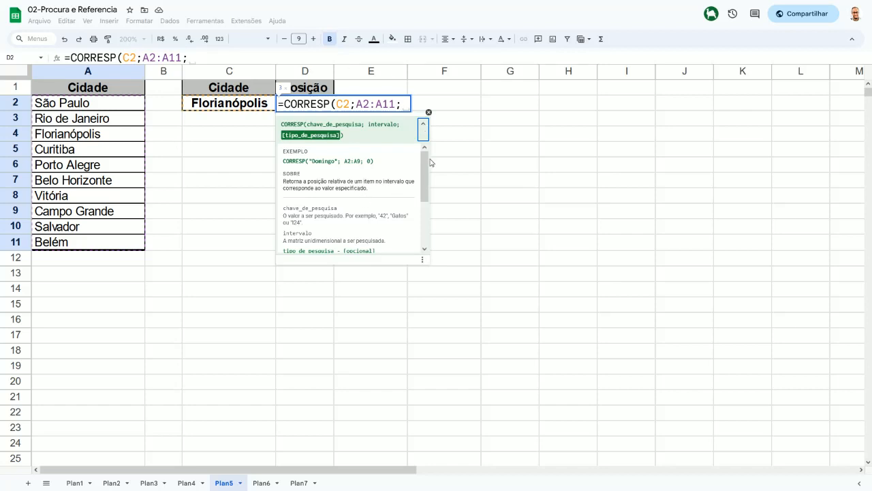
{"action": "left_click_drag", "start_coordinate": [423, 168], "coordinate": [426, 208]}
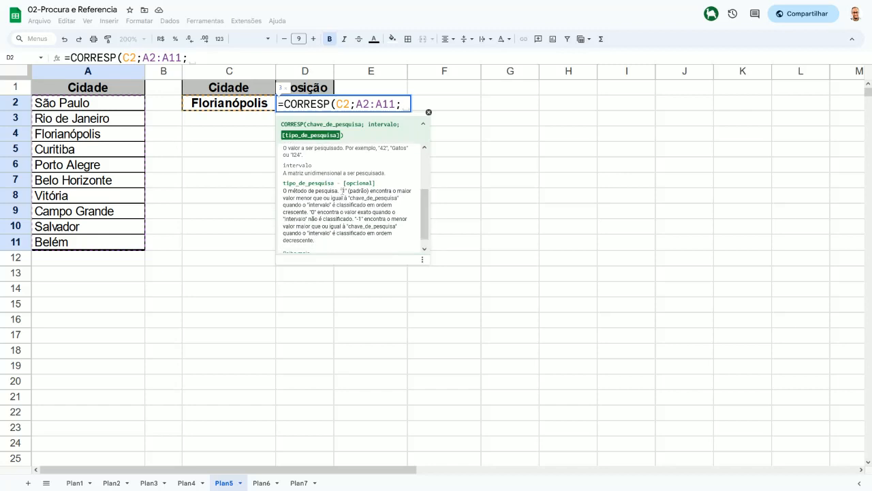
{"action": "left_click_drag", "start_coordinate": [342, 190], "coordinate": [370, 191]}
{"action": "left_click", "coordinate": [400, 197]}
{"action": "left_click_drag", "start_coordinate": [310, 212], "coordinate": [390, 219]}
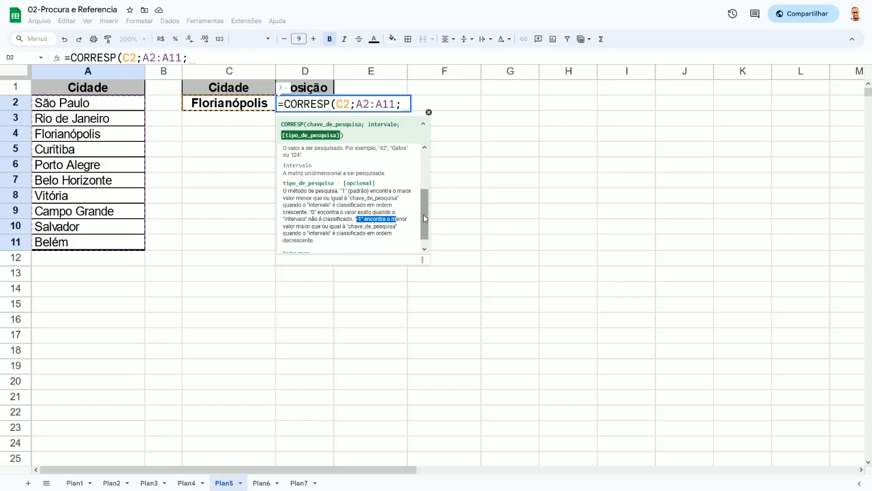
{"action": "left_click_drag", "start_coordinate": [427, 216], "coordinate": [428, 170]}
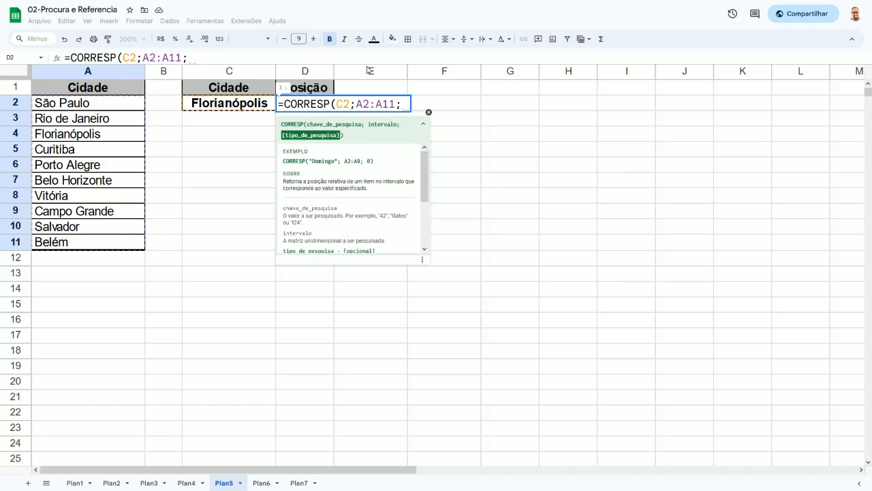
Complete the CORRESP formula in D2 with search type 0.
{"action": "left_click", "coordinate": [401, 104]}
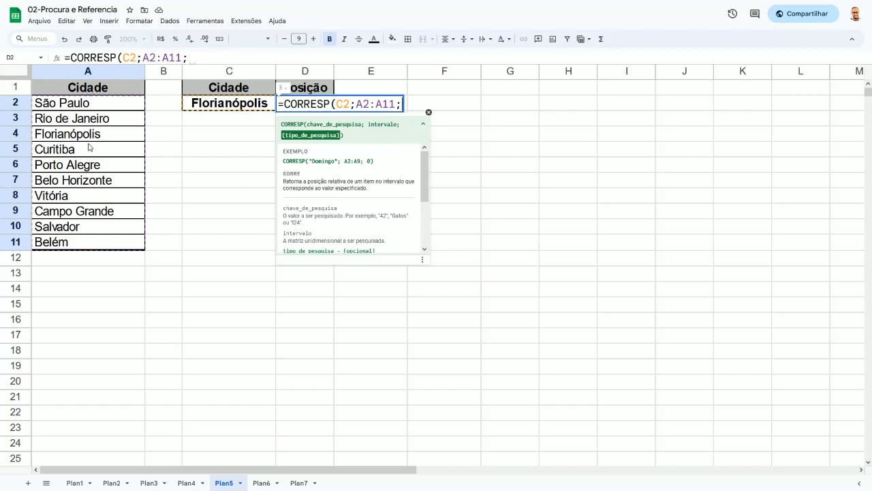
{"action": "type", "text": "0"}
{"action": "key", "text": "Return"}
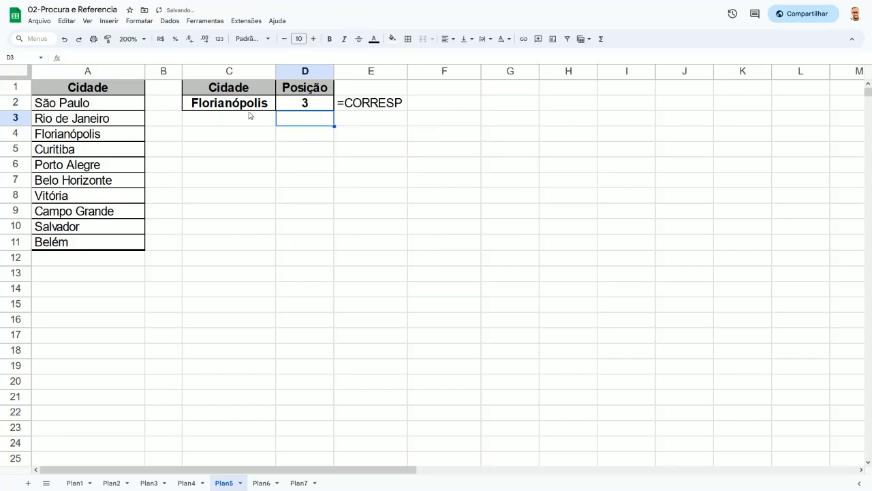
Review the search key, range and search type arguments of the CORRESP formula in D2 against the city list.
{"action": "left_click", "coordinate": [298, 108]}
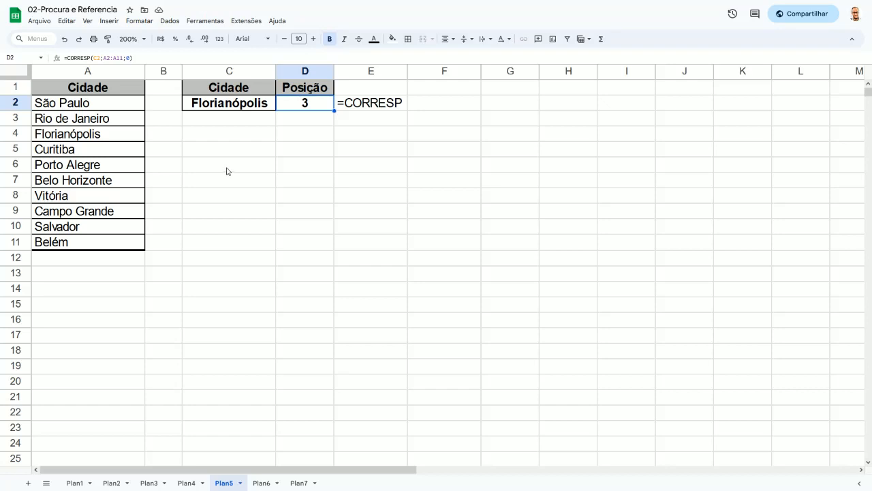
{"action": "key", "text": "F2"}
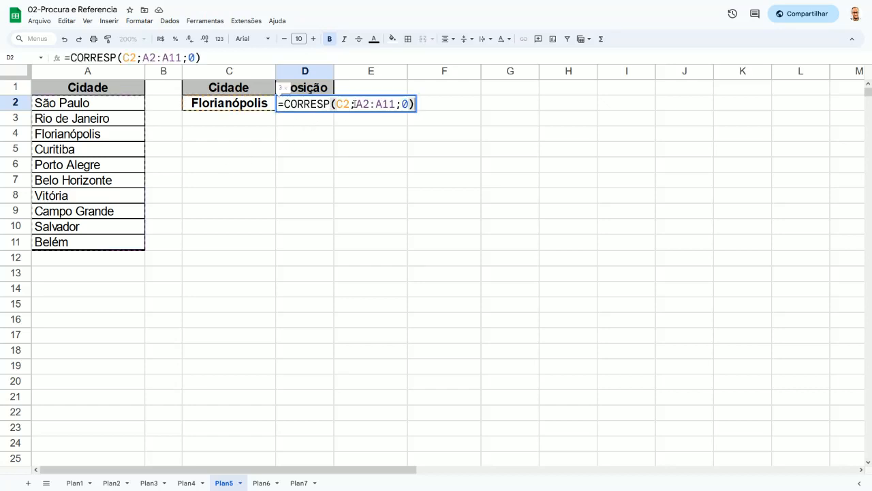
{"action": "left_click_drag", "start_coordinate": [354, 103], "coordinate": [396, 105]}
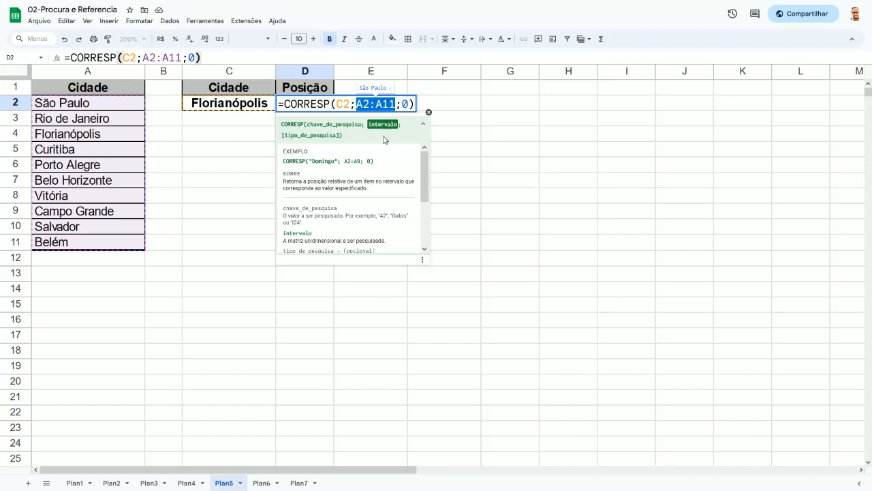
{"action": "double_click", "coordinate": [404, 103]}
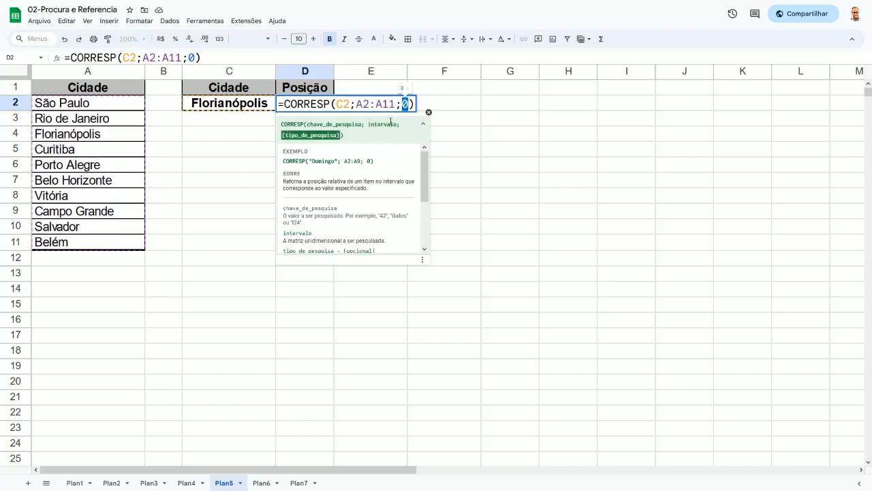
{"action": "left_click_drag", "start_coordinate": [334, 103], "coordinate": [350, 104]}
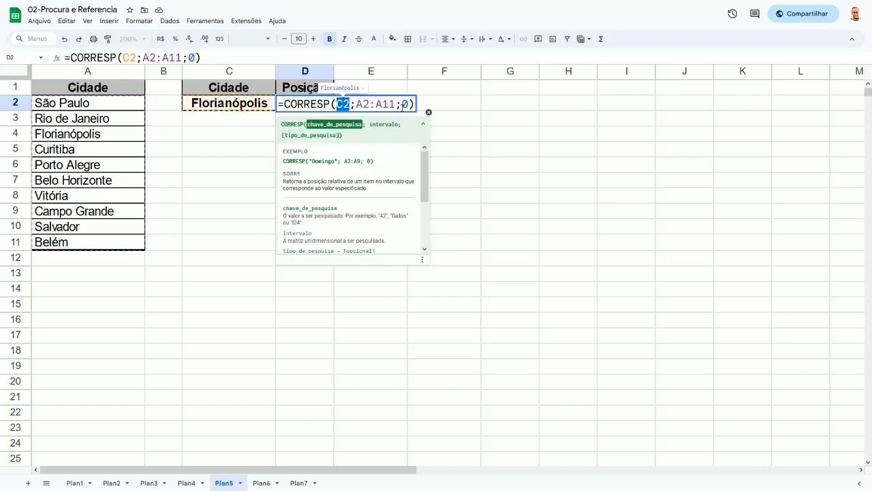
{"action": "double_click", "coordinate": [404, 104]}
{"action": "left_click_drag", "start_coordinate": [356, 103], "coordinate": [395, 104]}
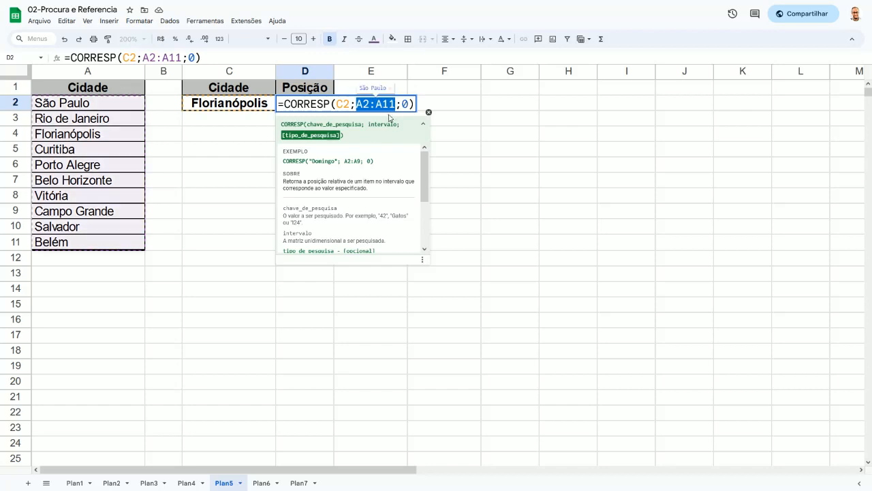
{"action": "key", "text": "Escape"}
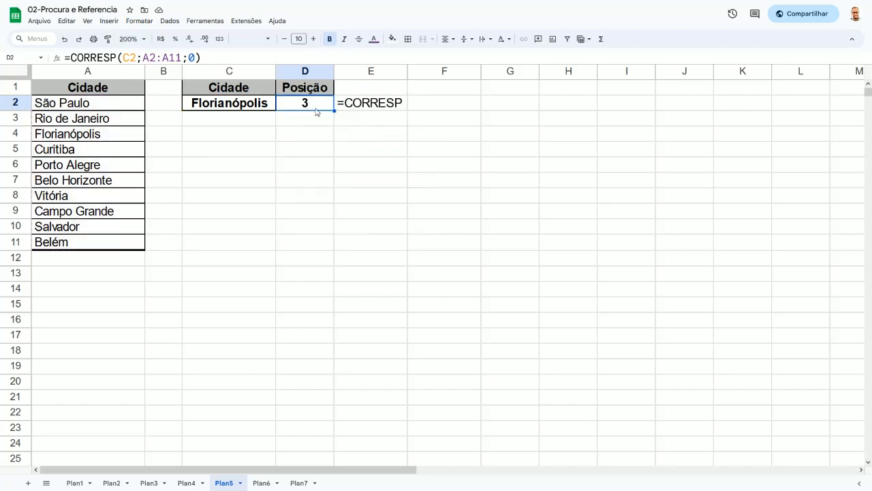
{"action": "left_click_drag", "start_coordinate": [106, 104], "coordinate": [101, 136]}
Add a dropdown to C2 sourced from the range A2:A11 and widen column C to fit the city name.
{"action": "left_click", "coordinate": [237, 106]}
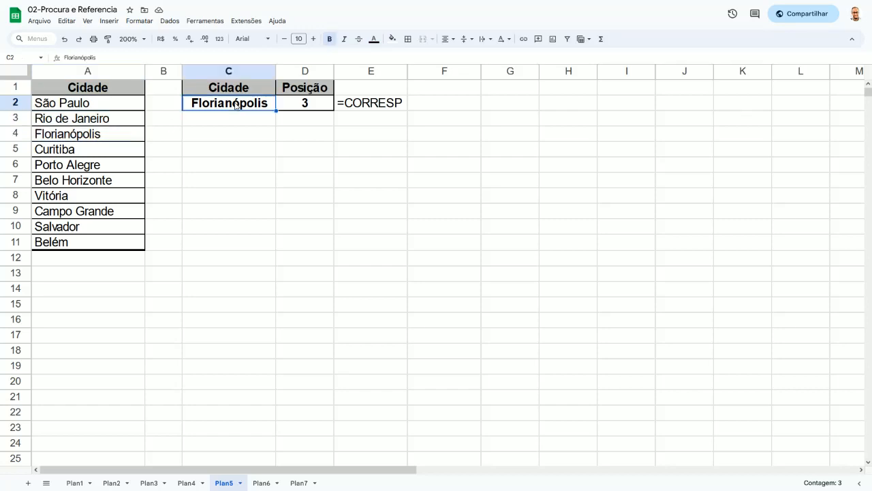
{"action": "left_click", "coordinate": [182, 24]}
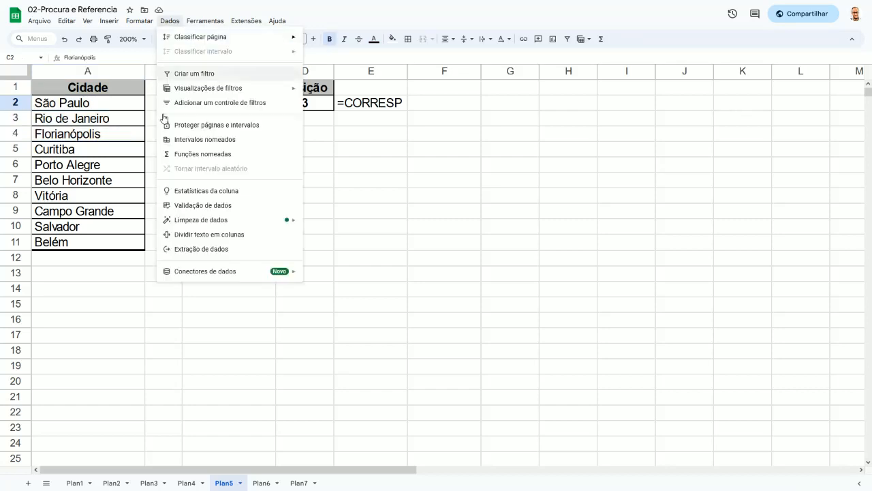
{"action": "left_click", "coordinate": [183, 206]}
{"action": "left_click", "coordinate": [826, 74]}
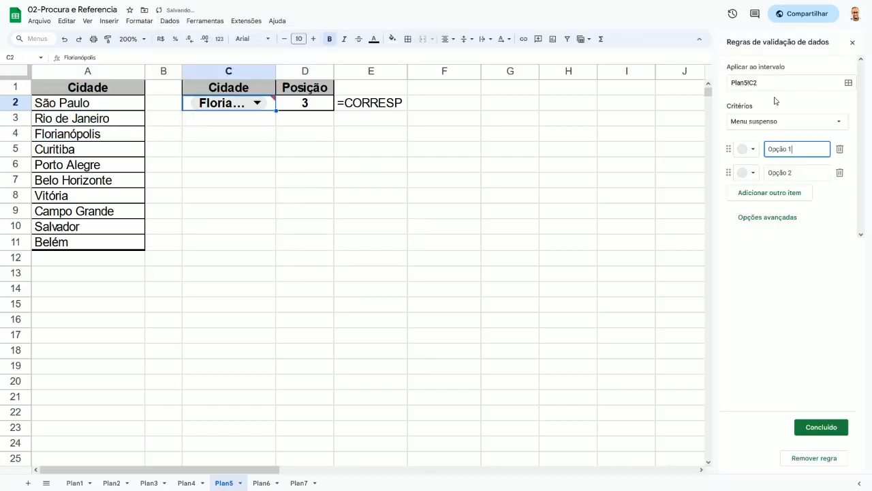
{"action": "left_click", "coordinate": [778, 122]}
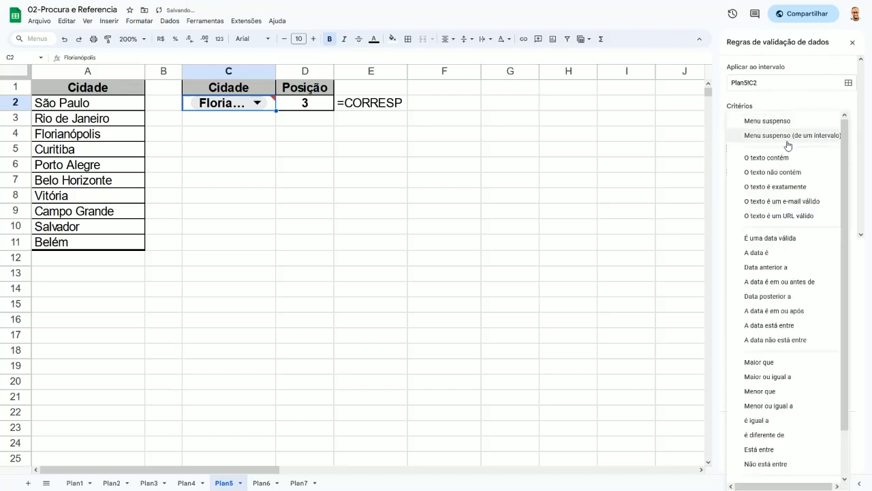
{"action": "left_click", "coordinate": [789, 146]}
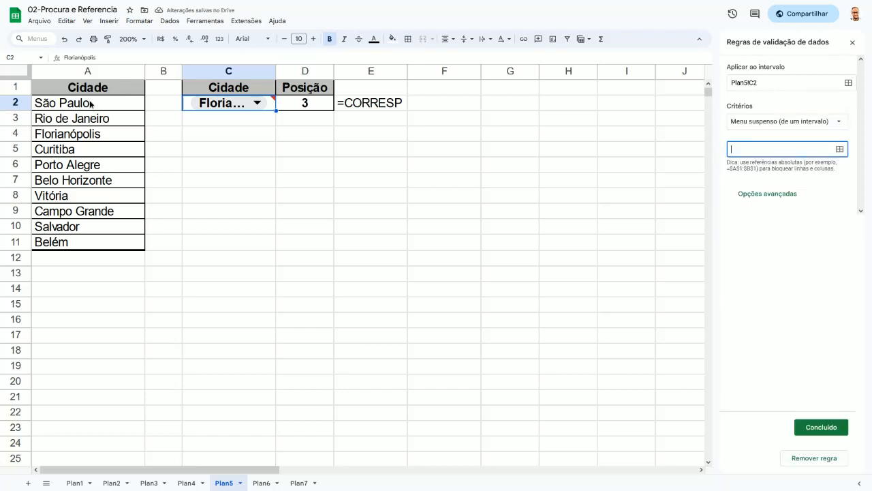
{"action": "left_click_drag", "start_coordinate": [90, 103], "coordinate": [80, 243]}
{"action": "key", "text": "Return"}
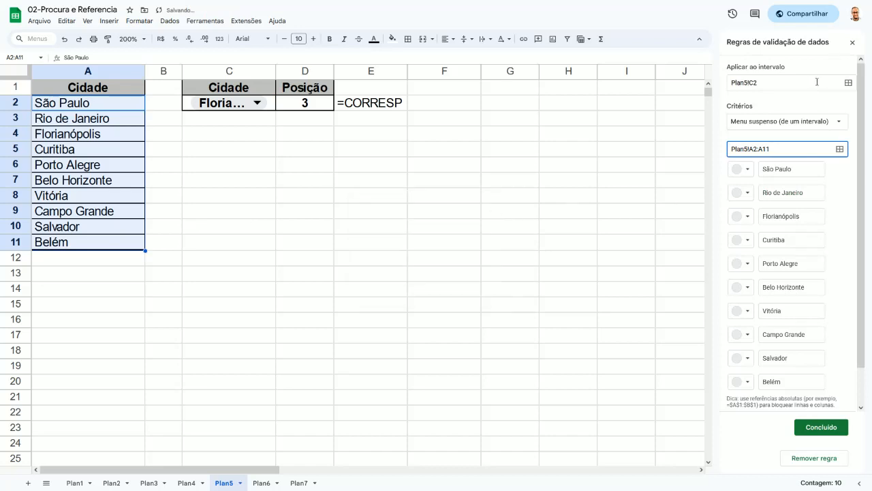
{"action": "left_click", "coordinate": [821, 427]}
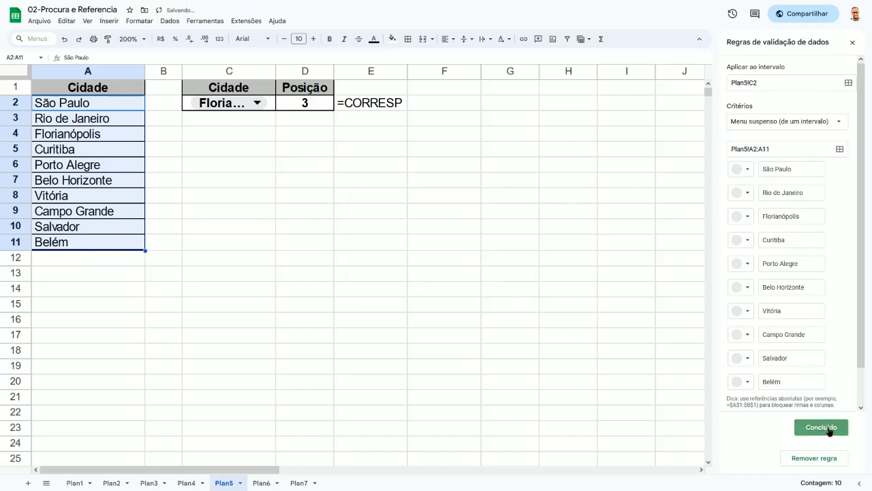
{"action": "left_click", "coordinate": [852, 42]}
{"action": "left_click_drag", "start_coordinate": [276, 71], "coordinate": [300, 71]}
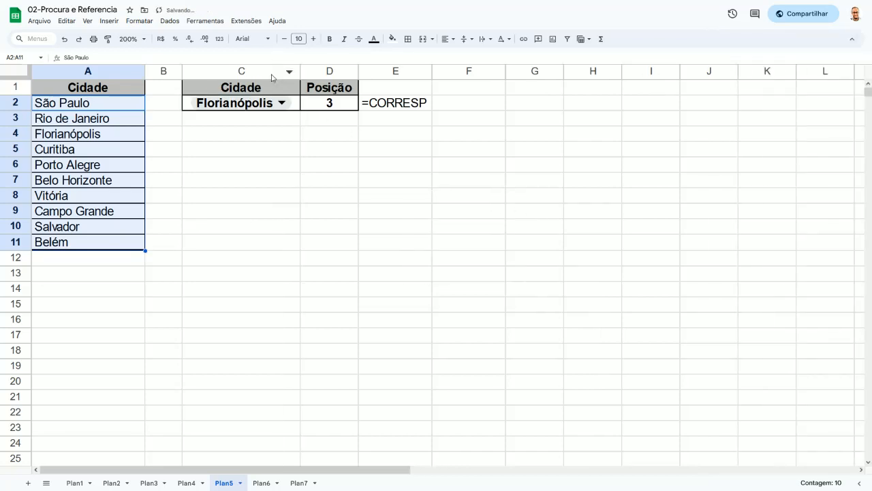
Test the C2 dropdown with Curitiba and finally Salvador, checking the position against the city list in A2:A11.
{"action": "left_click", "coordinate": [285, 103]}
{"action": "left_click", "coordinate": [213, 164]}
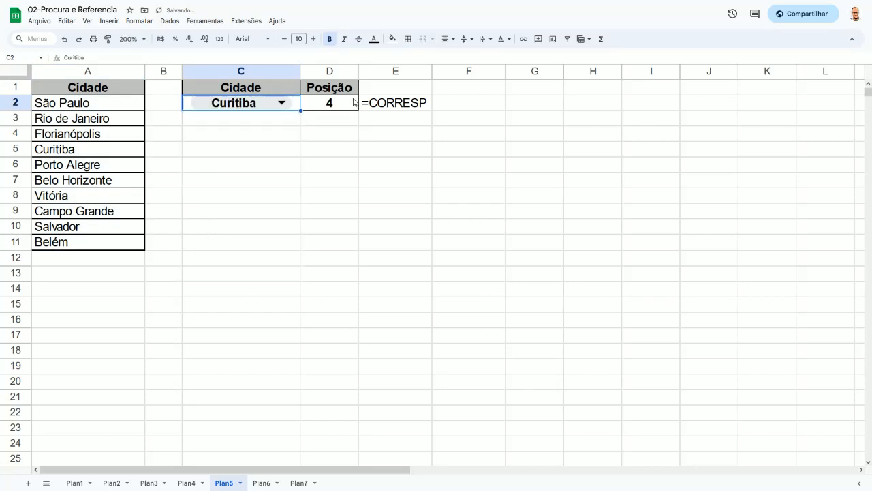
{"action": "left_click", "coordinate": [273, 103]}
{"action": "left_click", "coordinate": [212, 237]}
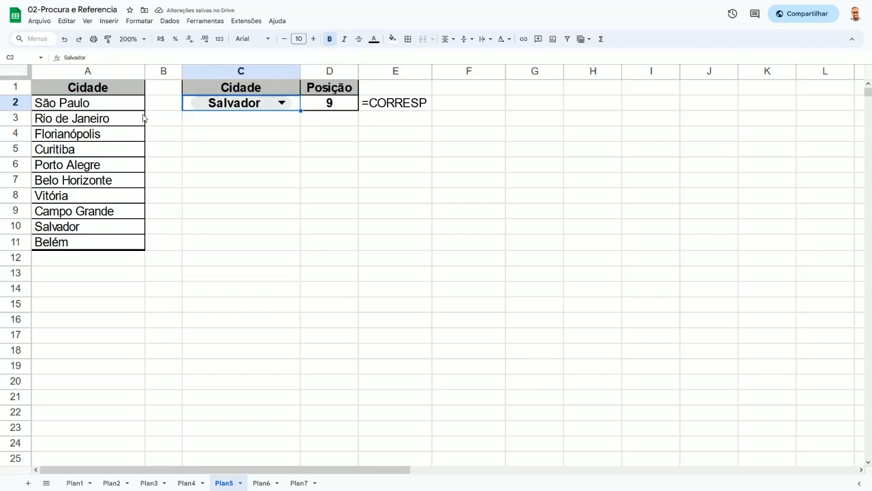
{"action": "left_click_drag", "start_coordinate": [114, 102], "coordinate": [93, 238]}
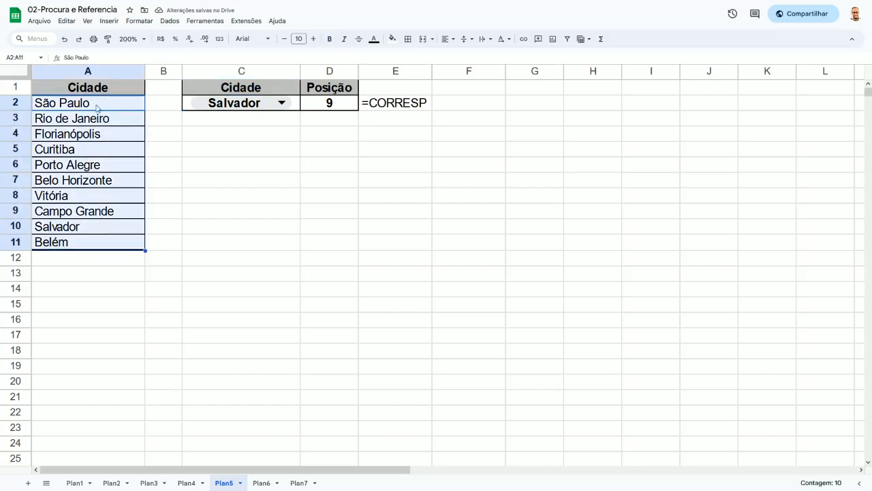
{"action": "left_click_drag", "start_coordinate": [96, 105], "coordinate": [88, 230]}
{"action": "left_click", "coordinate": [170, 183]}
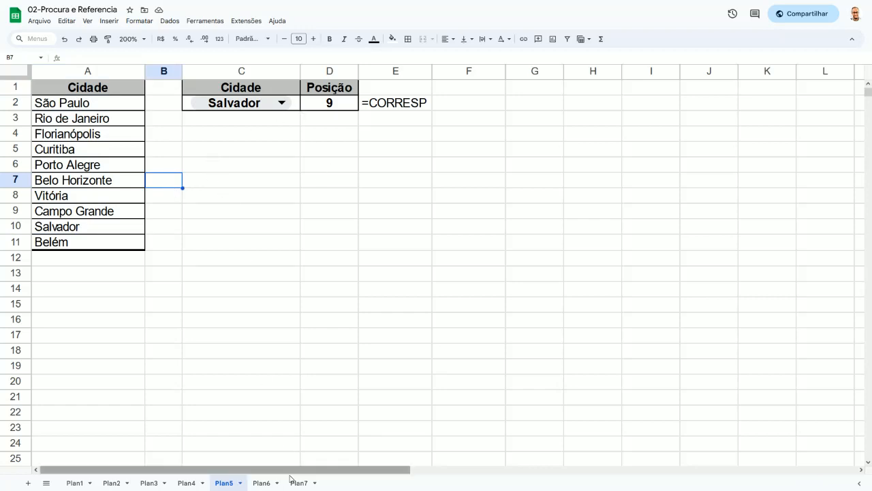
Open the Plan6 sheet and start a CORRESP formula in B3 with A3 as the search key.
{"action": "left_click", "coordinate": [261, 484]}
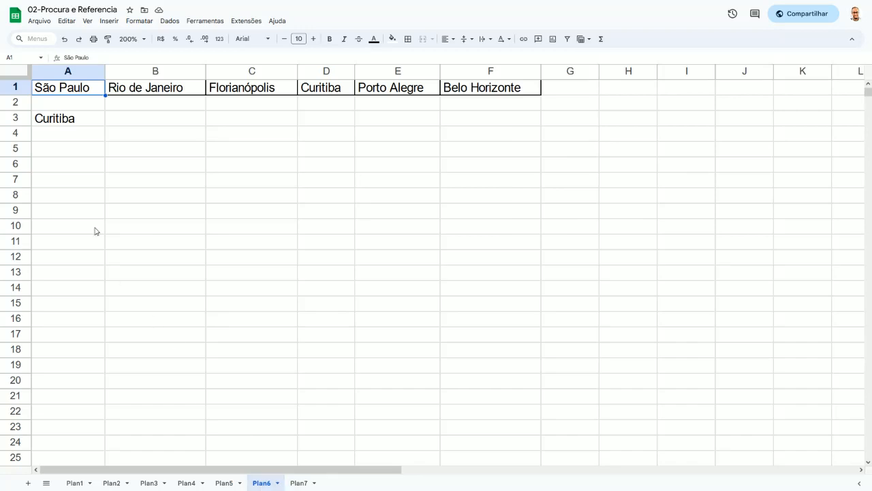
{"action": "left_click", "coordinate": [121, 120]}
{"action": "type", "text": "=corr"}
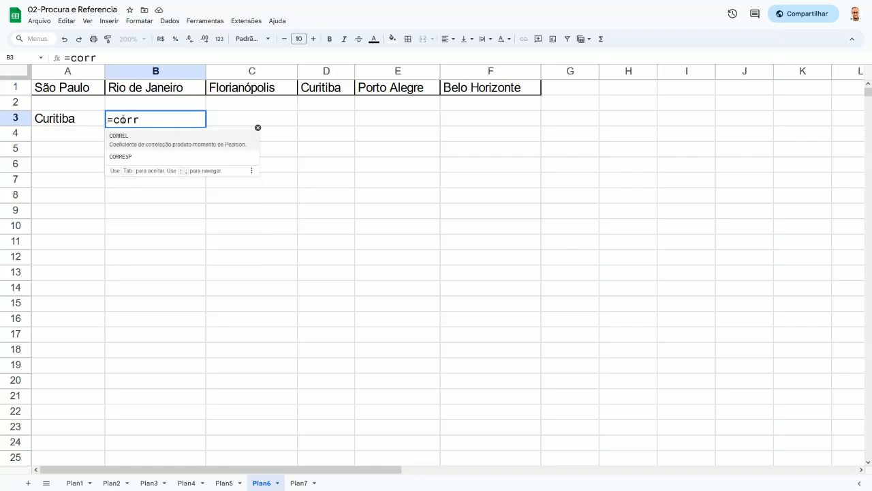
{"action": "key", "text": "Down"}
{"action": "key", "text": "Tab"}
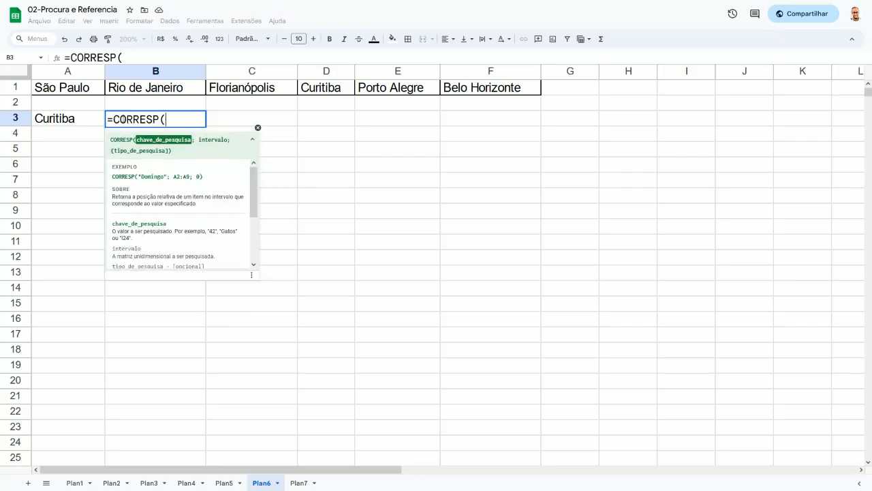
{"action": "type", "text": "A3"}
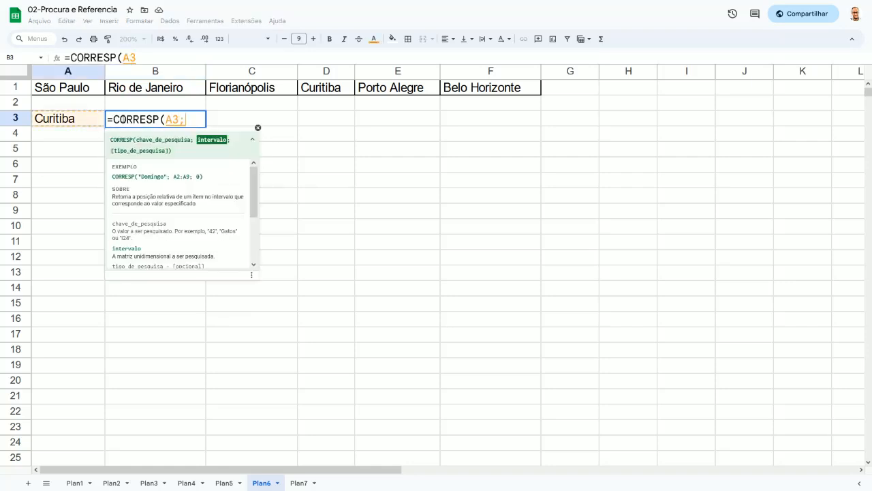
{"action": "type", "text": ";"}
Complete the CORRESP formula in B3 with range A1:F1 and search type 0, and check the result against the row 1 cities.
{"action": "key", "text": "Up"}
{"action": "key", "text": "Up"}
{"action": "key", "text": "Left"}
{"action": "key", "text": "ctrl+shift+Right"}
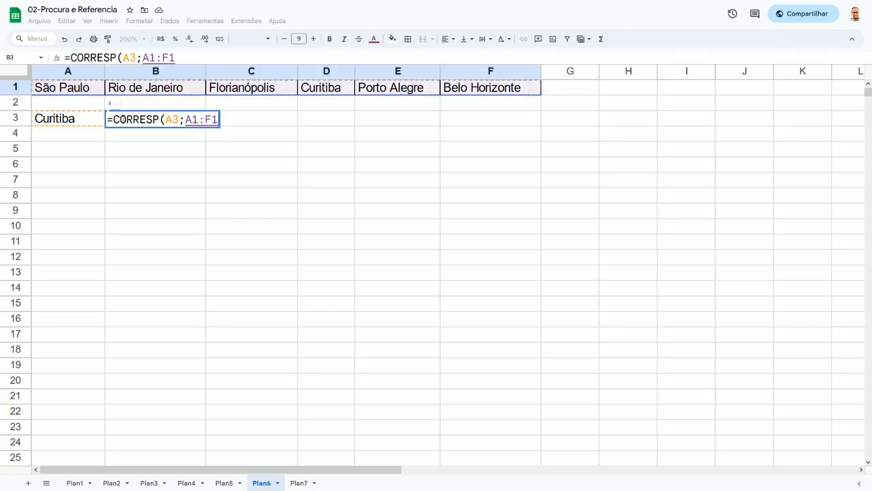
{"action": "type", "text": ";0)"}
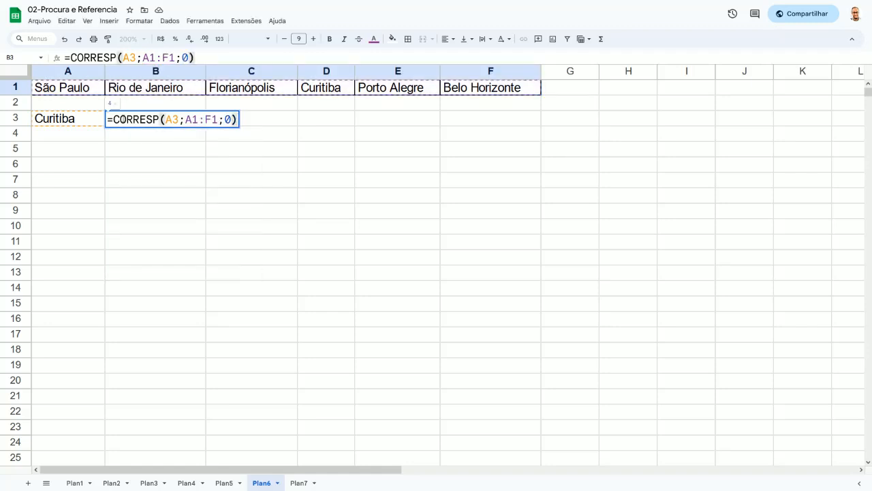
{"action": "key", "text": "Return"}
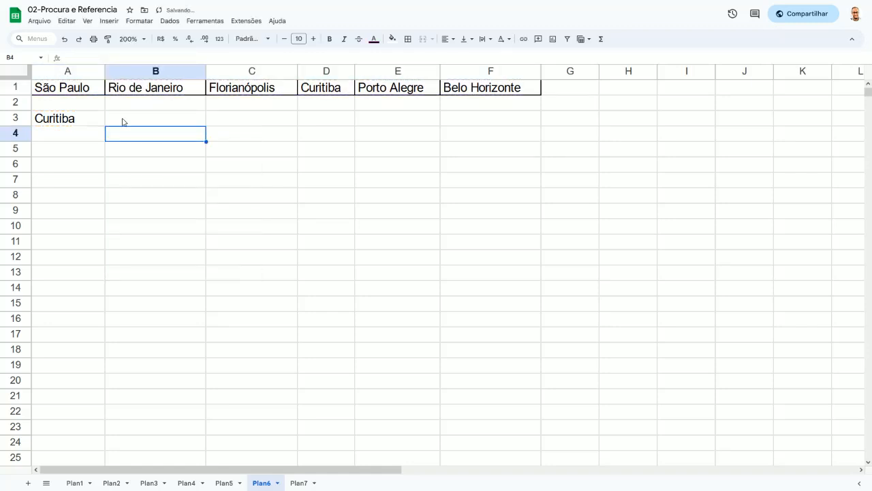
{"action": "key", "text": "Up"}
{"action": "key", "text": "Up"}
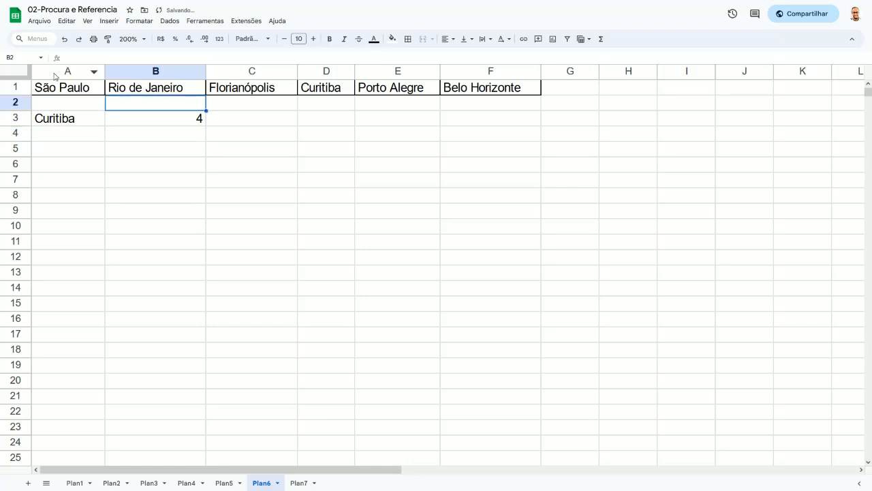
{"action": "left_click", "coordinate": [90, 89]}
{"action": "left_click", "coordinate": [157, 94]}
{"action": "left_click", "coordinate": [227, 88]}
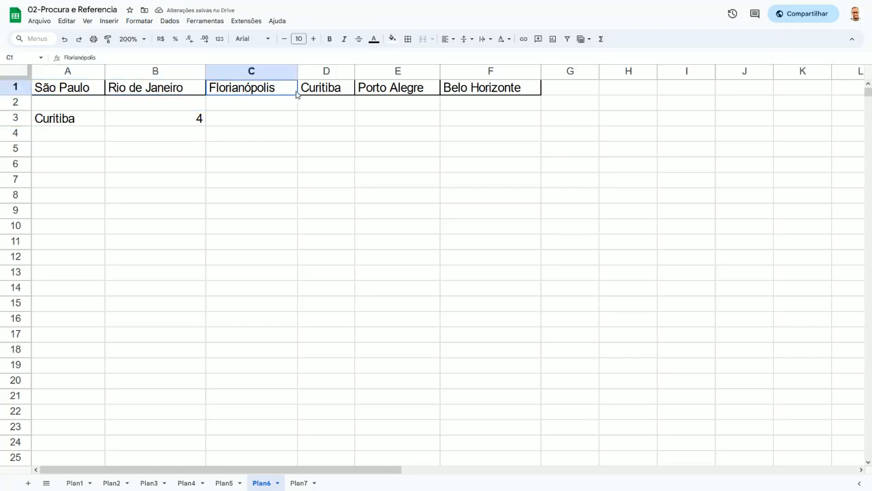
{"action": "left_click", "coordinate": [314, 90]}
Change the city in A3 to Rio de Janeiro and check the position in B3.
{"action": "left_click", "coordinate": [60, 118]}
{"action": "type", "text": "Por"}
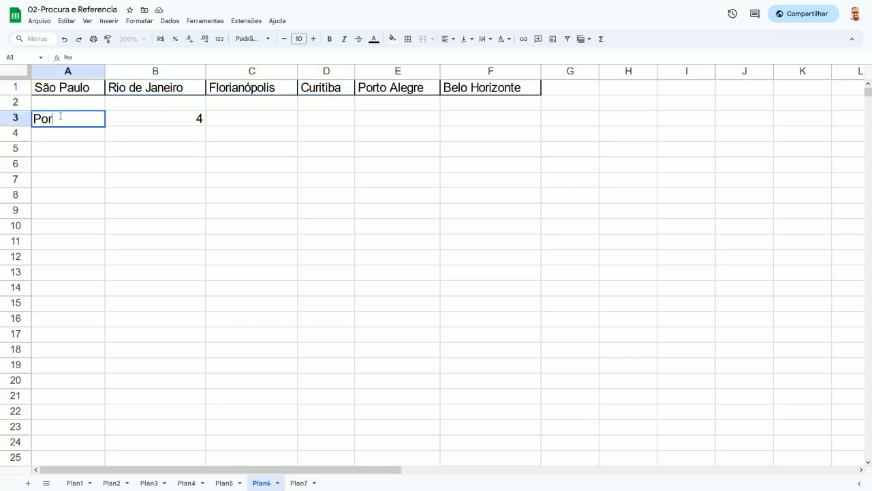
{"action": "type", "text": "to"}
{"action": "key", "text": "BackSpace"}
{"action": "key", "text": "BackSpace"}
{"action": "key", "text": "BackSpace"}
{"action": "key", "text": "BackSpace"}
{"action": "key", "text": "BackSpace"}
{"action": "type", "text": "Rio de Janeiro"}
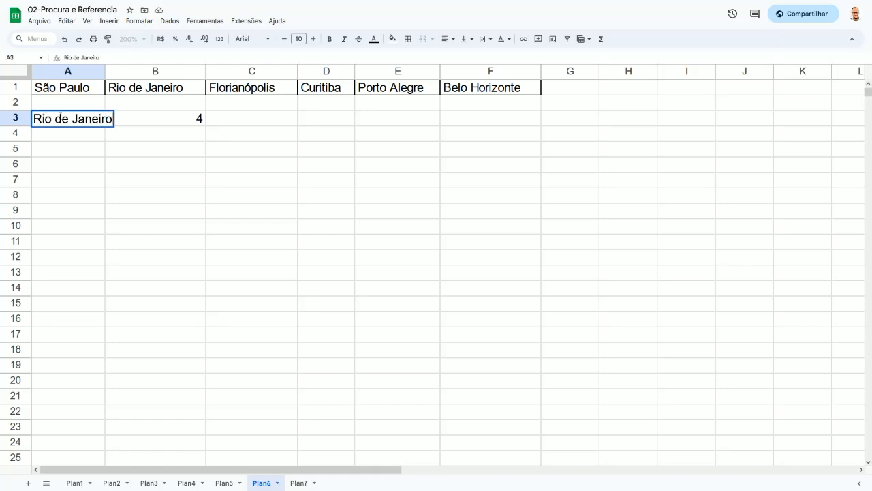
{"action": "key", "text": "Return"}
{"action": "left_click", "coordinate": [61, 119]}
{"action": "left_click", "coordinate": [194, 125]}
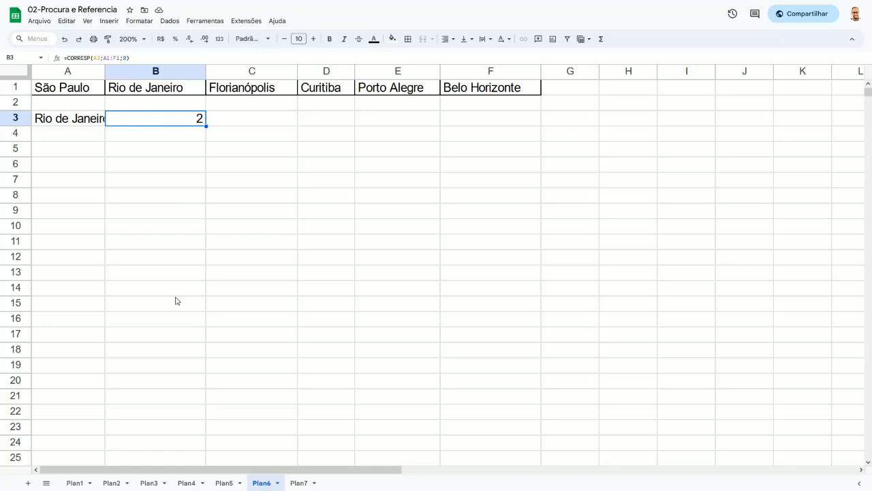
Return to the Plan4 sheet and review the Código, País and Jan lookup table against the month columns.
{"action": "left_click", "coordinate": [186, 483]}
{"action": "left_click", "coordinate": [229, 378]}
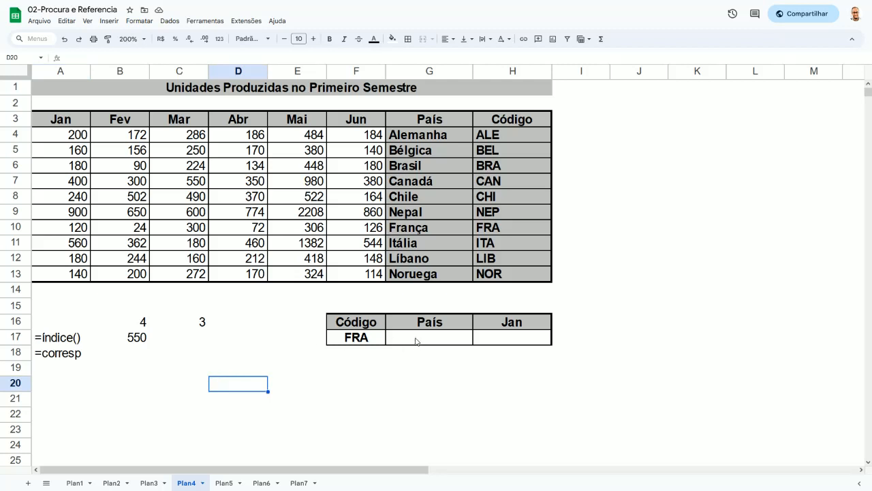
{"action": "left_click", "coordinate": [516, 343]}
{"action": "left_click", "coordinate": [371, 339]}
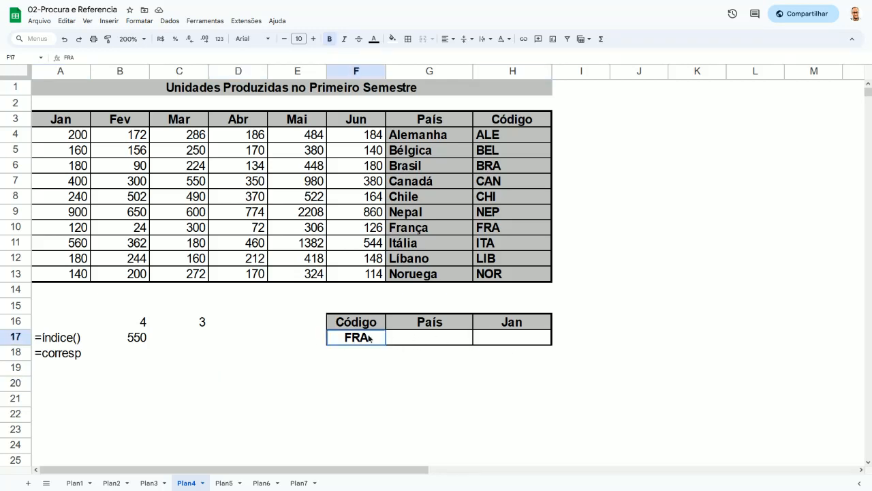
{"action": "left_click", "coordinate": [511, 338]}
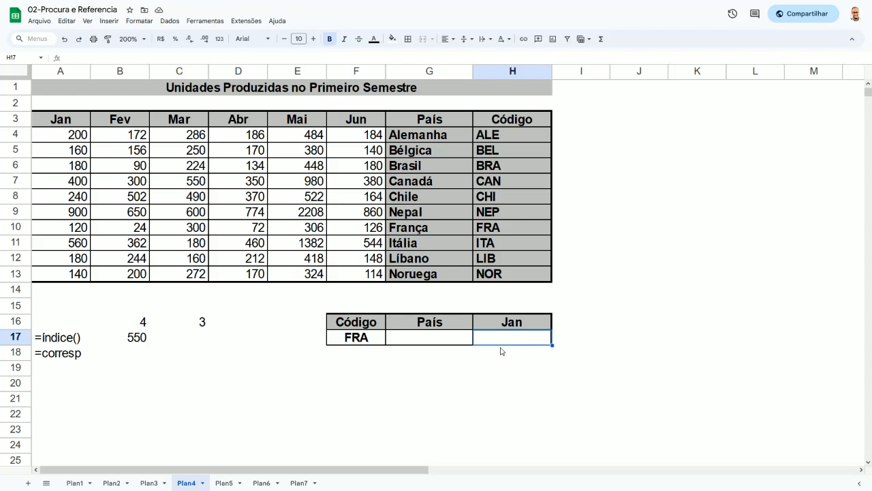
{"action": "left_click_drag", "start_coordinate": [77, 124], "coordinate": [314, 137]}
{"action": "left_click", "coordinate": [362, 340]}
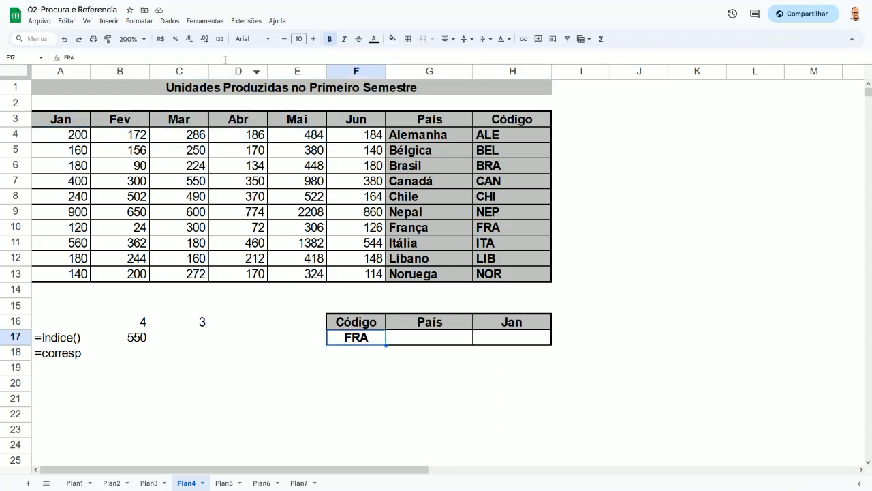
Add a data validation rule to F17 with a dropdown drawn from the codes in H4:H13.
{"action": "left_click", "coordinate": [170, 21]}
{"action": "left_click", "coordinate": [207, 206]}
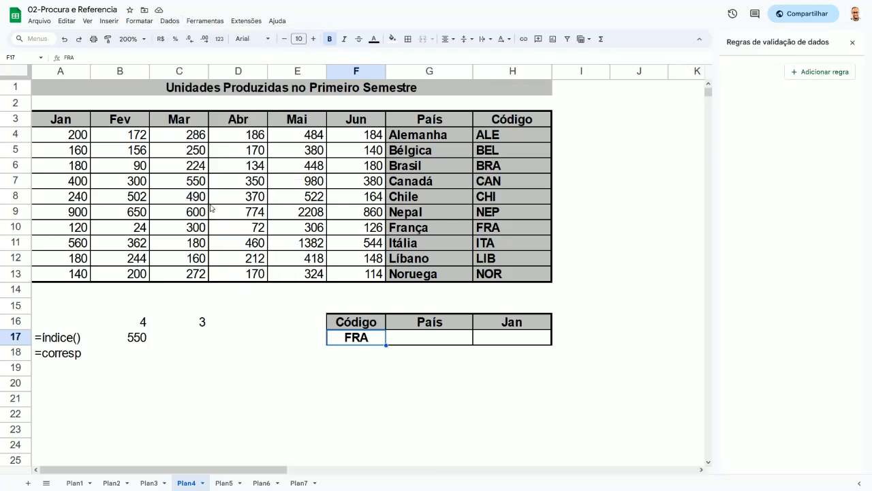
{"action": "left_click", "coordinate": [819, 72]}
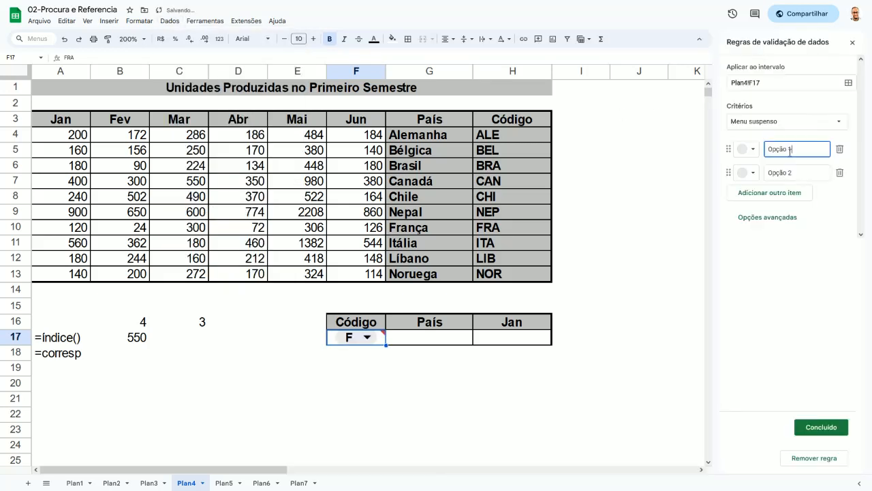
{"action": "left_click", "coordinate": [784, 123]}
{"action": "left_click", "coordinate": [771, 135]}
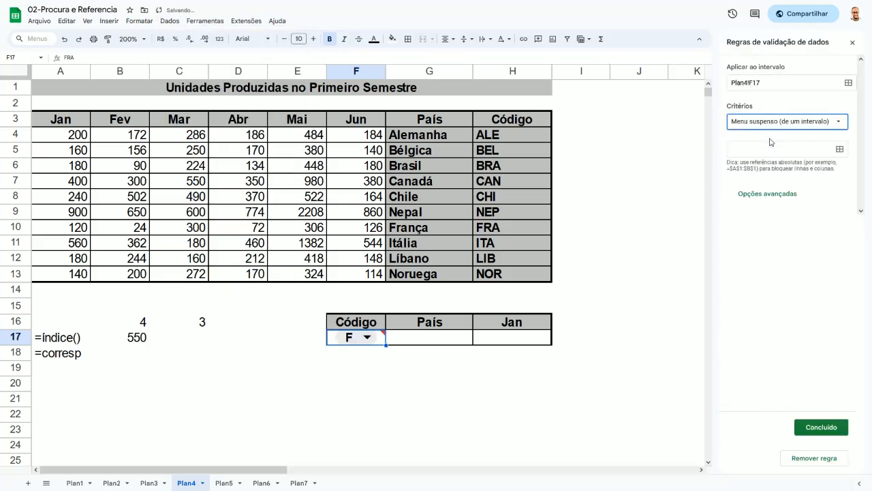
{"action": "left_click", "coordinate": [753, 151]}
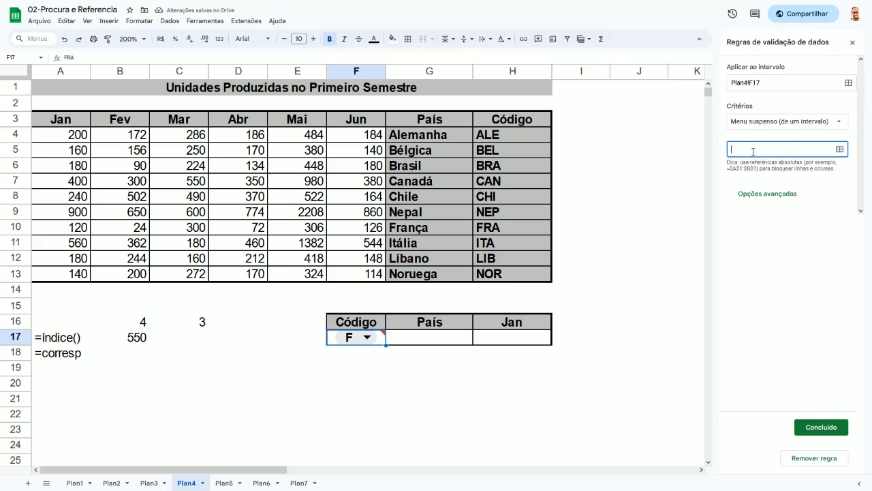
{"action": "left_click_drag", "start_coordinate": [497, 134], "coordinate": [506, 276]}
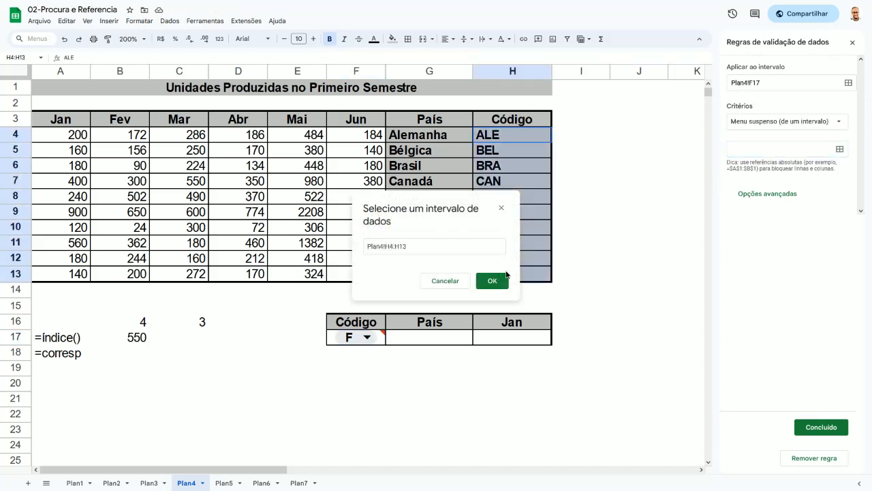
{"action": "left_click", "coordinate": [506, 275]}
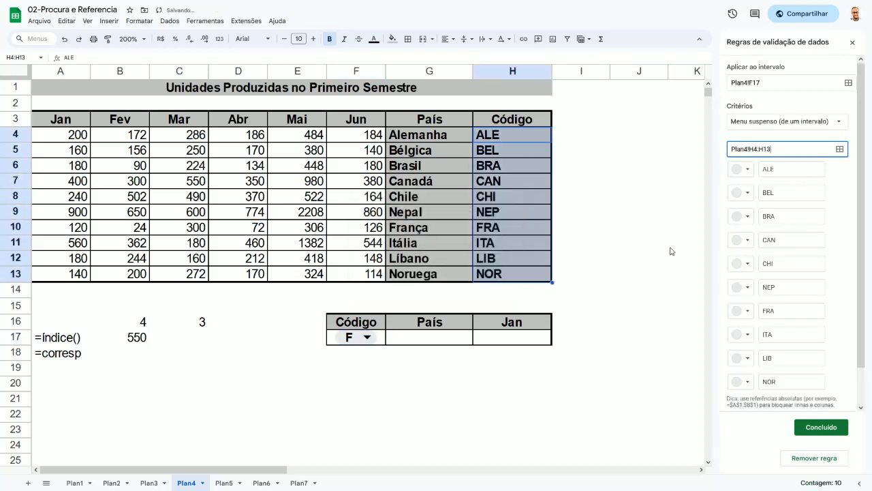
{"action": "left_click", "coordinate": [821, 427]}
{"action": "left_click", "coordinate": [819, 121]}
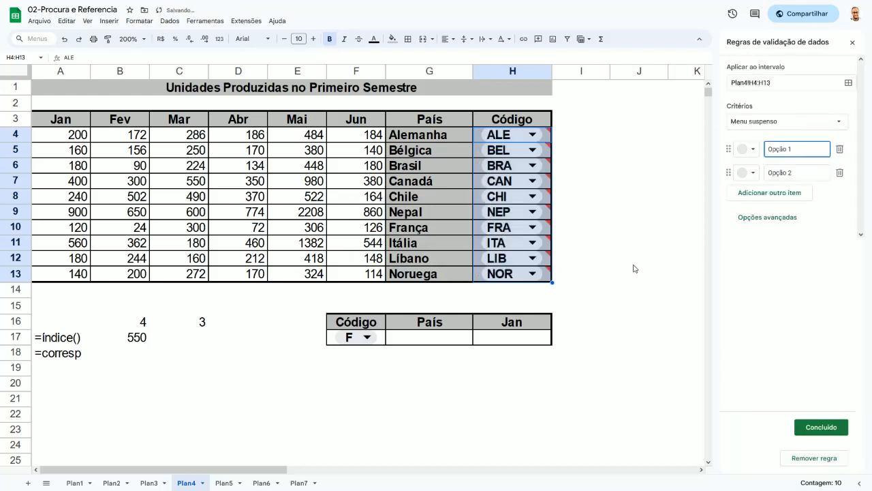
{"action": "left_click", "coordinate": [777, 82]}
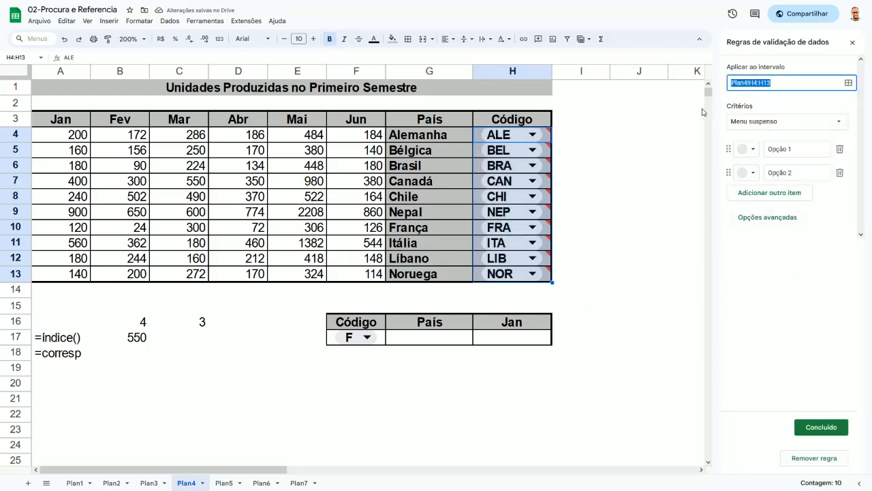
{"action": "key", "text": "BackSpace"}
{"action": "left_click", "coordinate": [504, 326]}
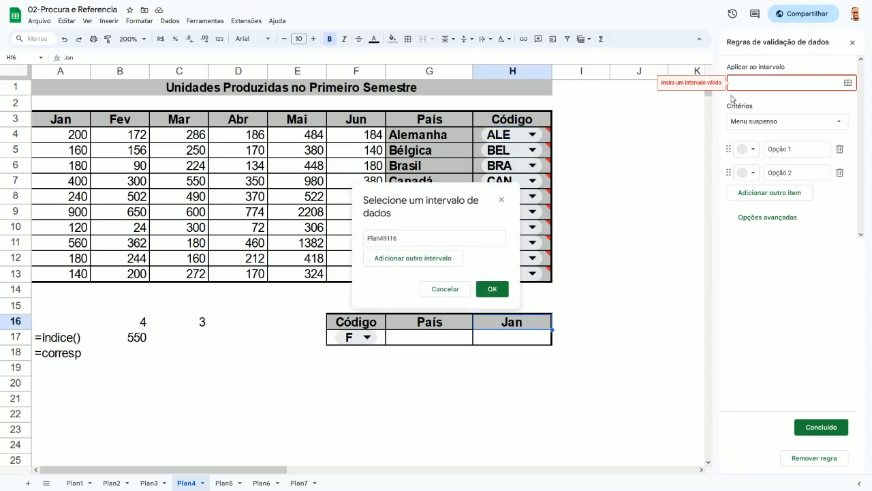
{"action": "left_click", "coordinate": [449, 291]}
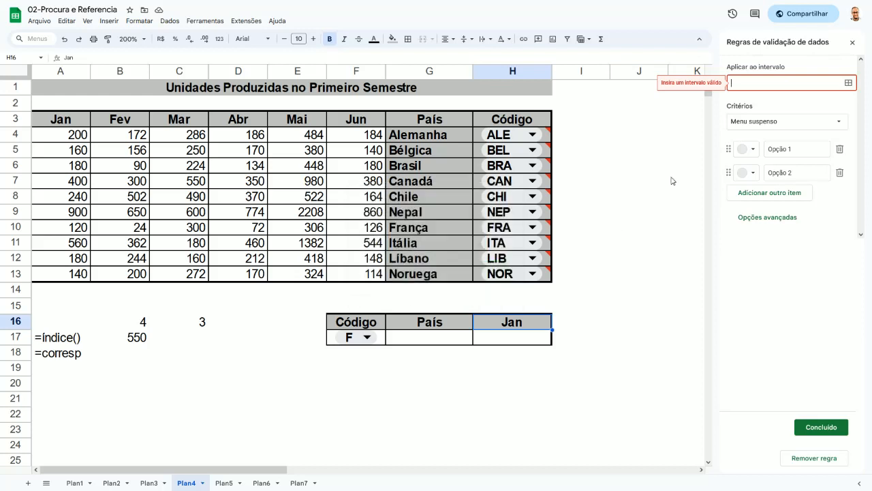
Delete the data validation rules applied to H4:H13 and F17.
{"action": "left_click", "coordinate": [815, 458]}
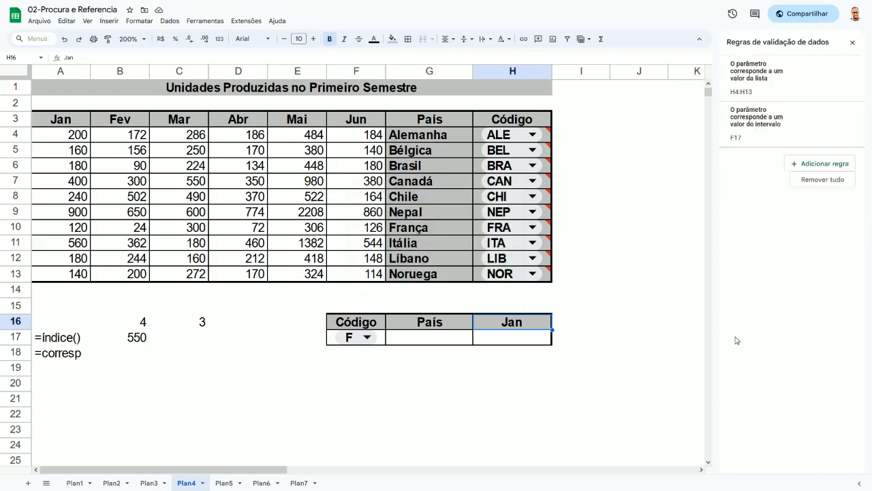
{"action": "left_click", "coordinate": [779, 94]}
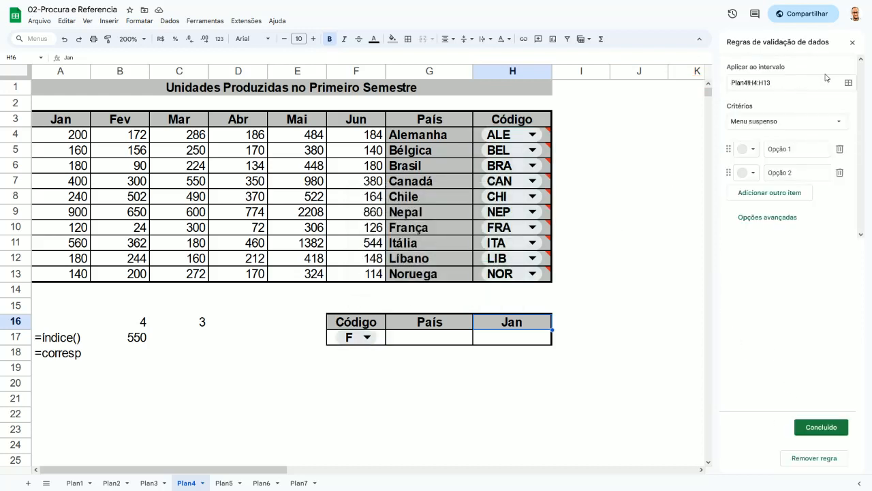
{"action": "left_click", "coordinate": [815, 458]}
{"action": "left_click", "coordinate": [777, 95]}
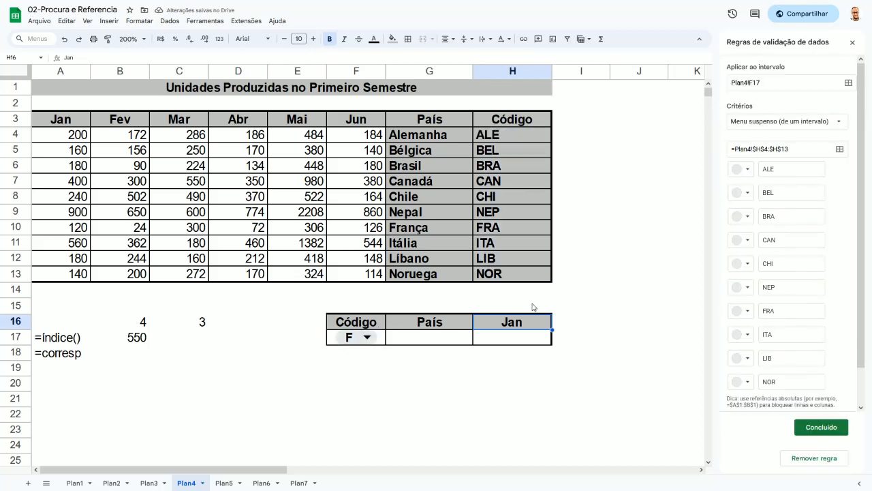
{"action": "left_click", "coordinate": [810, 459]}
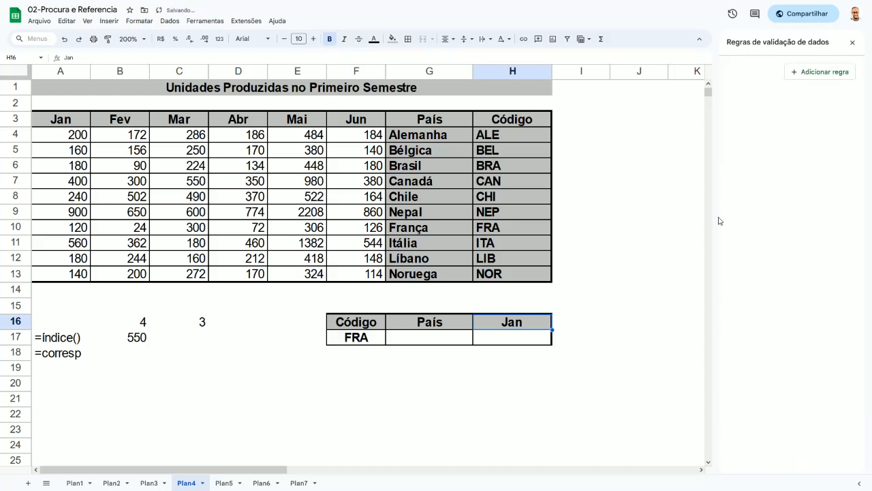
Give the Código cell F17 a dropdown validation rule that takes its options from range H4:H13.
{"action": "left_click", "coordinate": [427, 375]}
{"action": "left_click", "coordinate": [373, 344]}
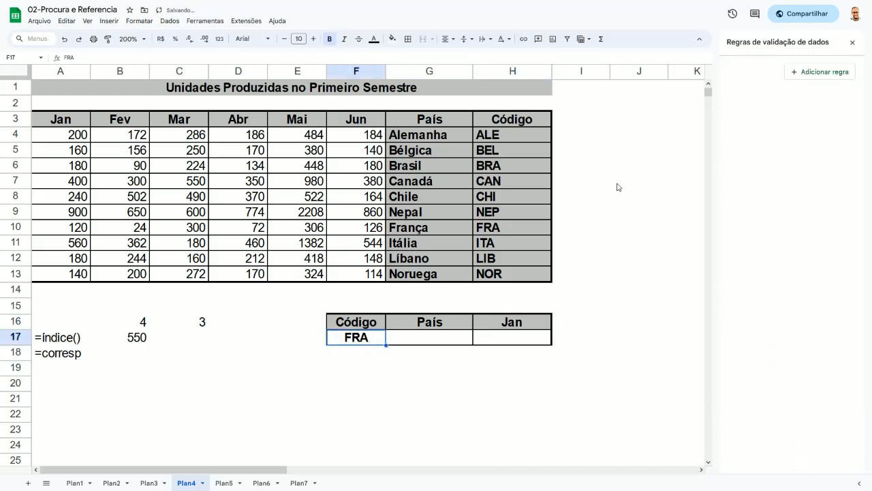
{"action": "left_click", "coordinate": [832, 77]}
{"action": "left_click", "coordinate": [773, 123]}
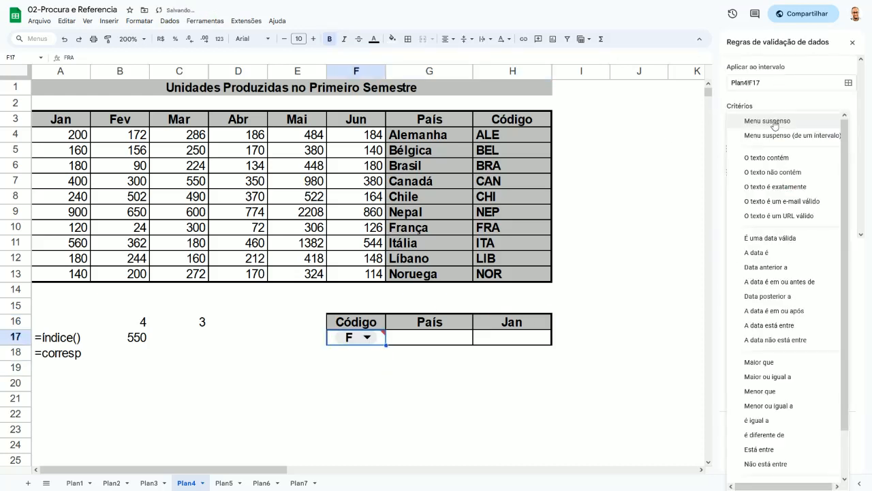
{"action": "left_click", "coordinate": [785, 135]}
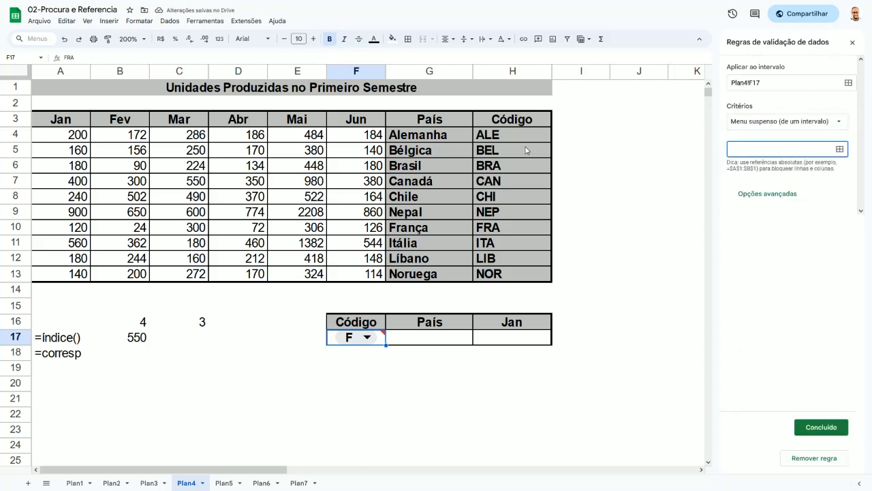
{"action": "left_click_drag", "start_coordinate": [518, 134], "coordinate": [518, 273]}
{"action": "left_click", "coordinate": [492, 280]}
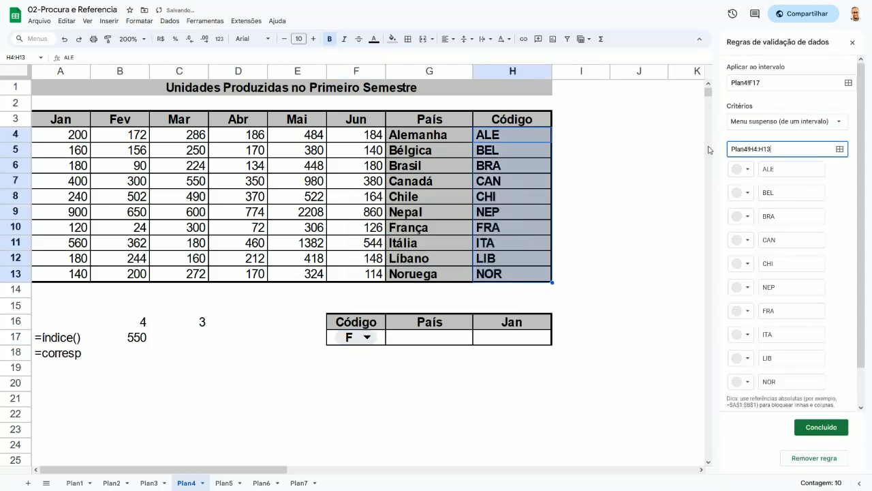
{"action": "left_click", "coordinate": [821, 427]}
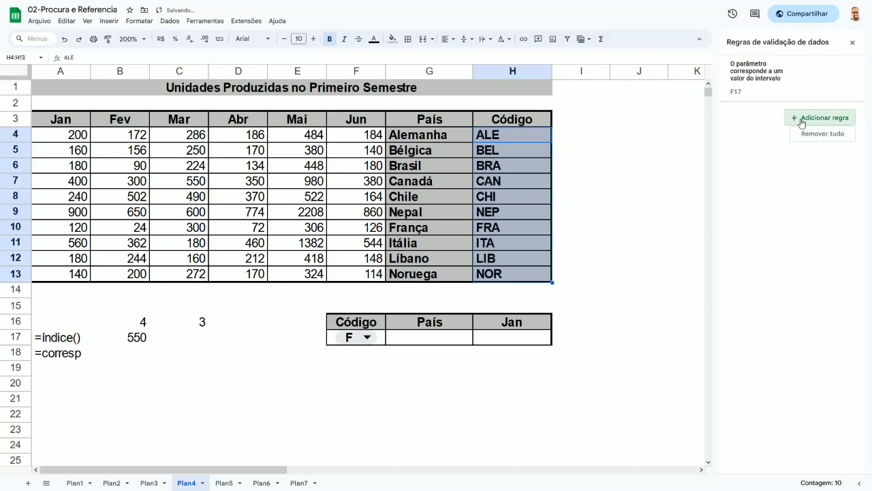
{"action": "left_click", "coordinate": [803, 120]}
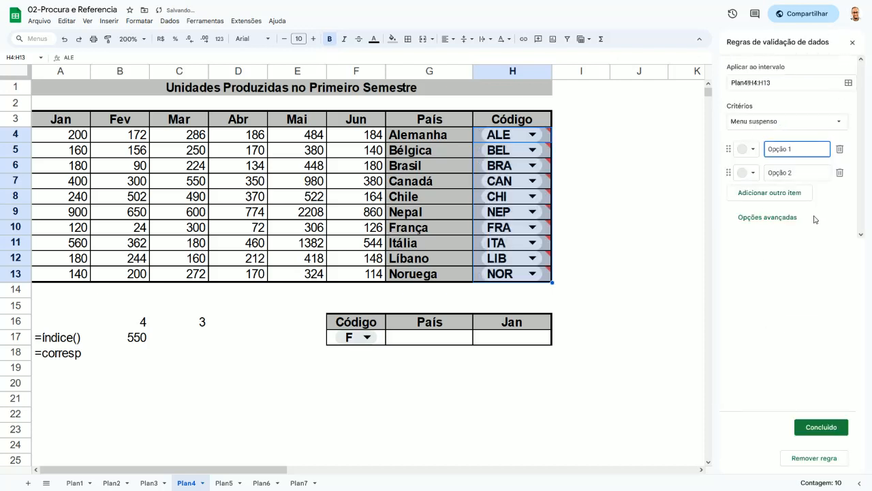
{"action": "left_click", "coordinate": [811, 460]}
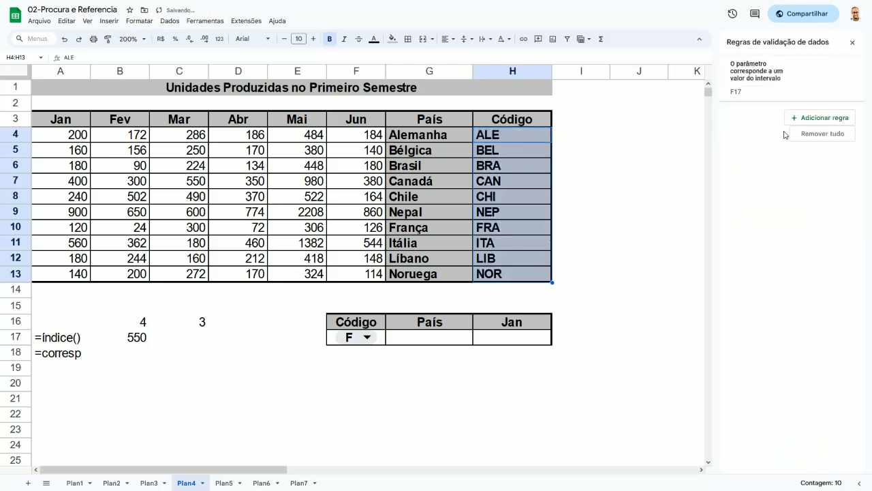
{"action": "left_click", "coordinate": [770, 94]}
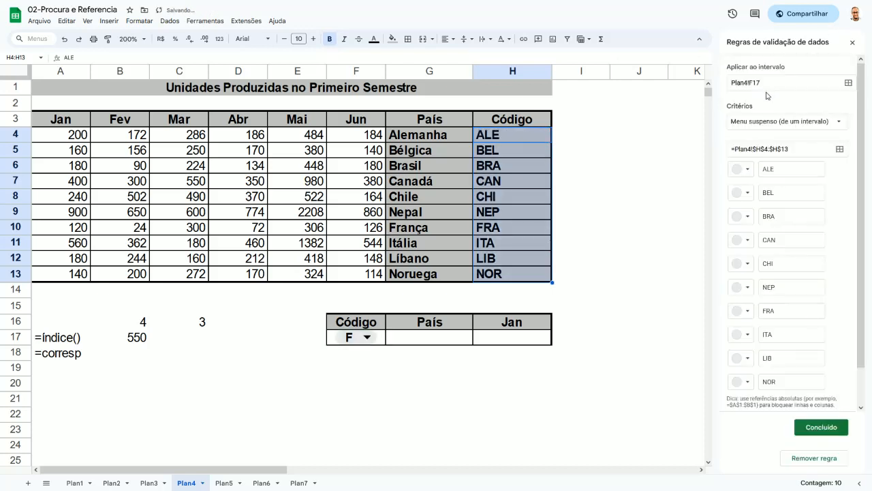
{"action": "left_click", "coordinate": [821, 428]}
Give the month header cell H16 a dropdown validation rule that takes its options from range A3:F3.
{"action": "left_click", "coordinate": [513, 323]}
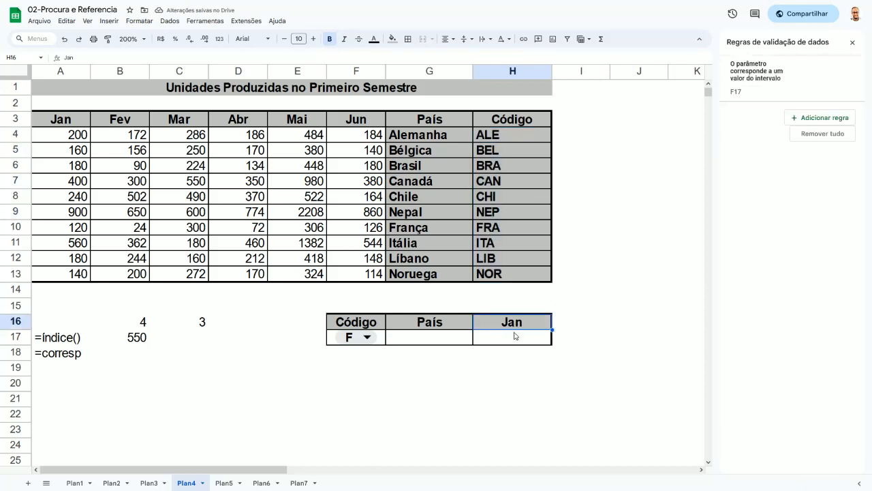
{"action": "left_click", "coordinate": [820, 118]}
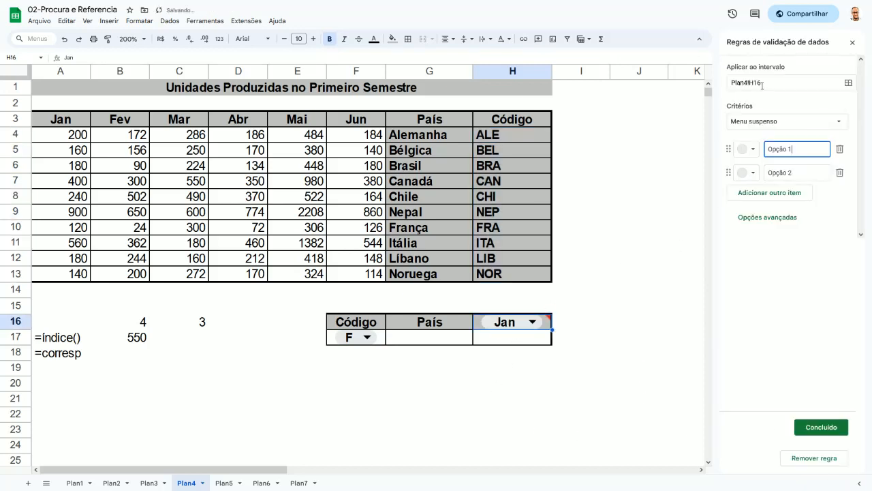
{"action": "left_click", "coordinate": [777, 124]}
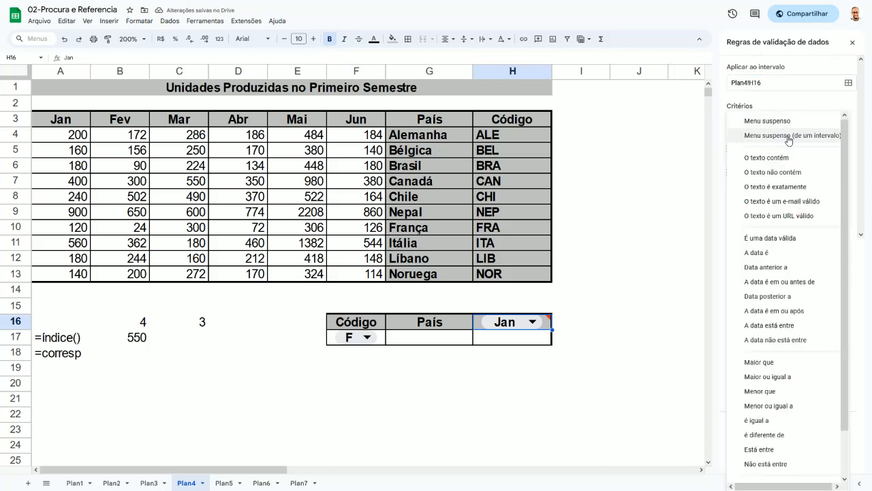
{"action": "left_click", "coordinate": [789, 137]}
{"action": "left_click", "coordinate": [775, 150]}
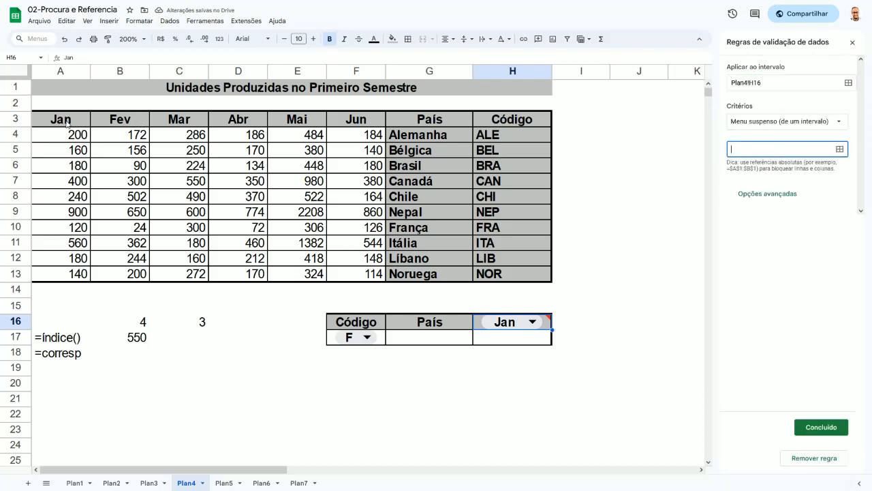
{"action": "left_click_drag", "start_coordinate": [67, 124], "coordinate": [349, 120]}
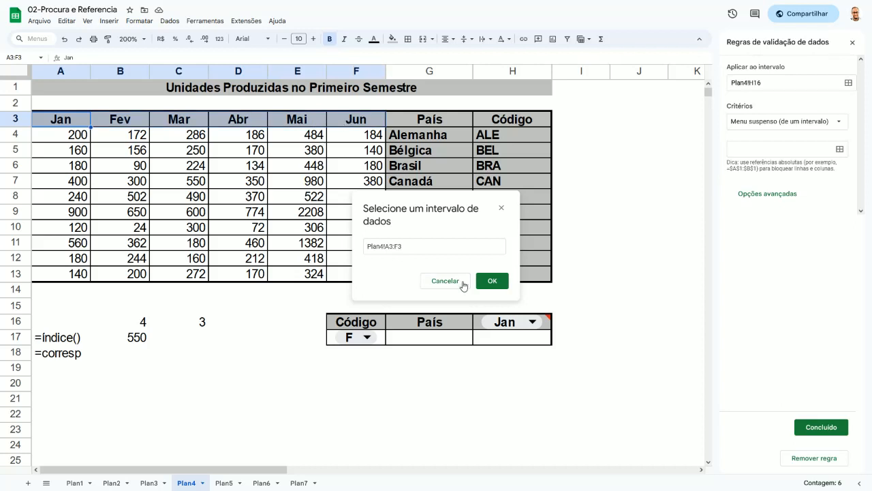
{"action": "left_click", "coordinate": [492, 281]}
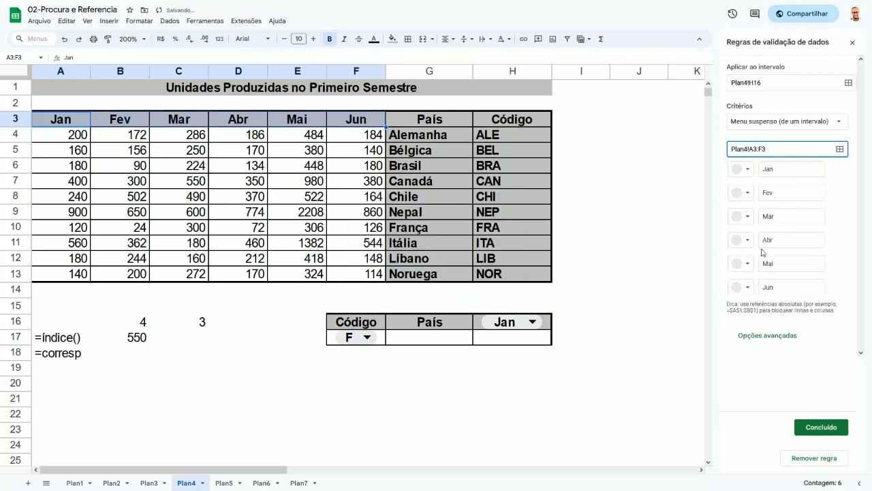
{"action": "left_click", "coordinate": [820, 427]}
{"action": "left_click", "coordinate": [583, 370]}
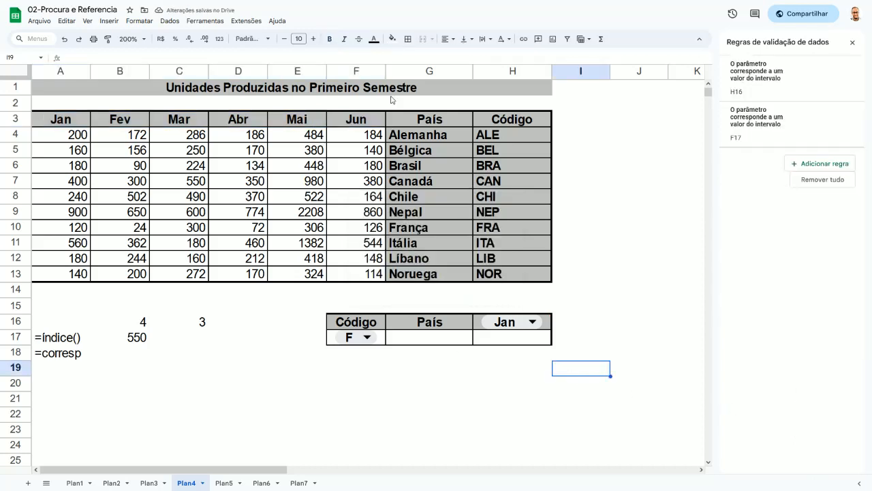
Widen column F slightly and choose CAN in the F17 dropdown and Abr in the H16 dropdown.
{"action": "left_click_drag", "start_coordinate": [386, 71], "coordinate": [397, 71]}
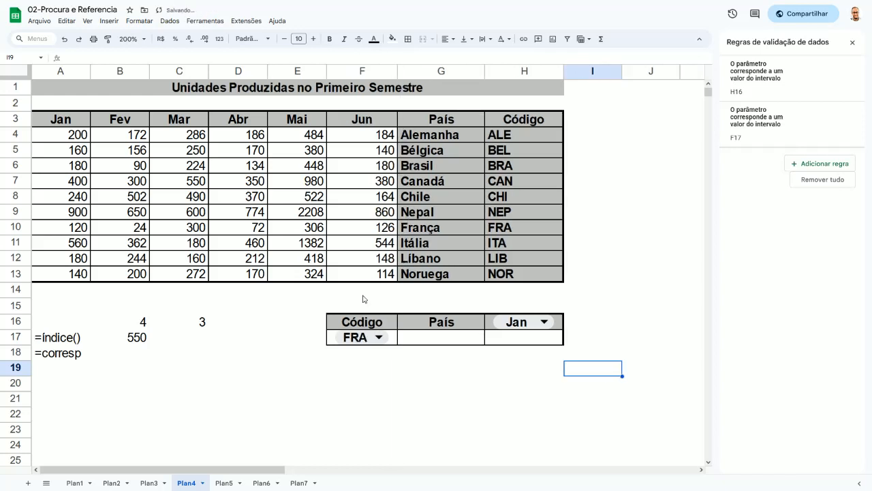
{"action": "left_click", "coordinate": [371, 337]}
{"action": "left_click", "coordinate": [349, 399]}
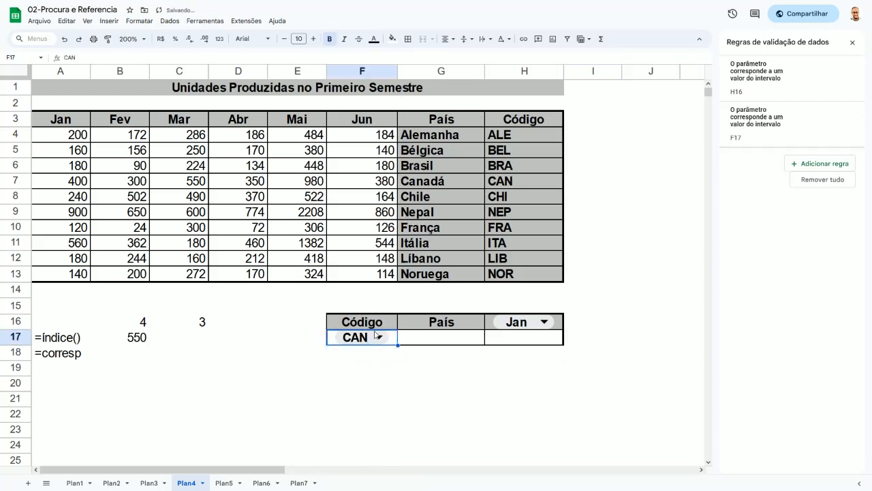
{"action": "left_click", "coordinate": [526, 329]}
{"action": "left_click", "coordinate": [505, 383]}
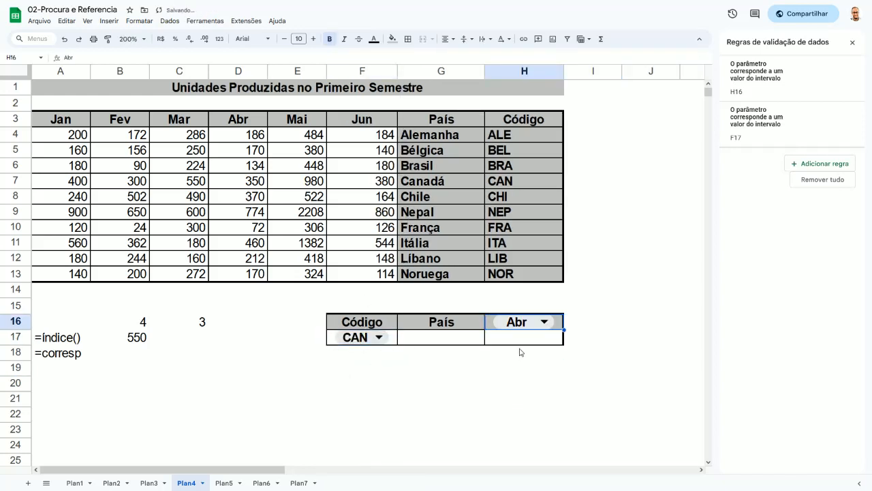
Start an ÍNDICE formula in H17 with the absolute range $A$4:$F$13 as its reference.
{"action": "key", "text": "Down"}
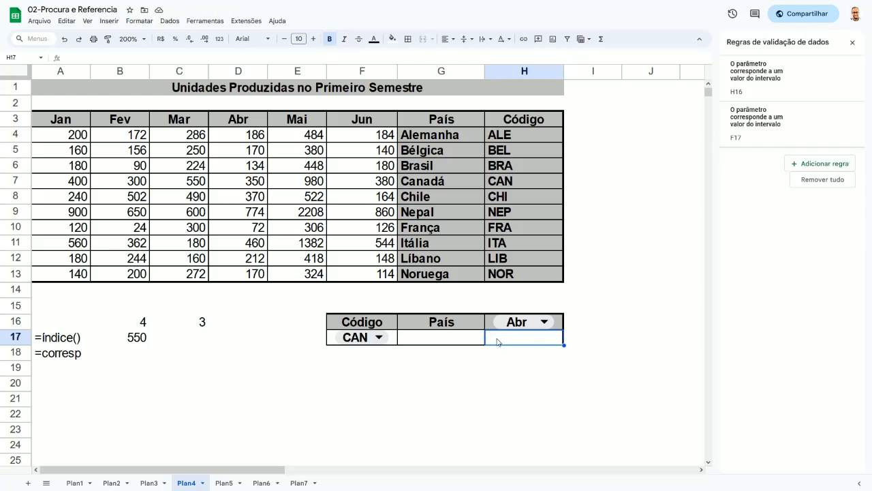
{"action": "type", "text": "=ind"}
{"action": "key", "text": "Tab"}
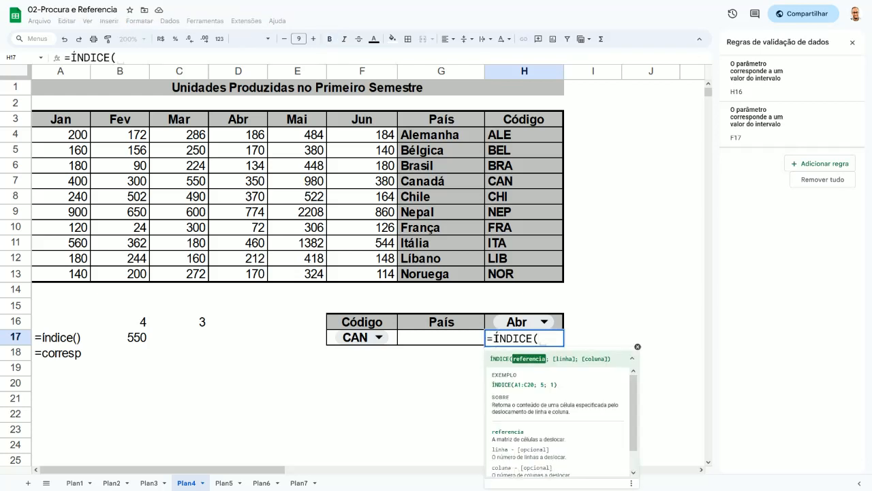
{"action": "left_click_drag", "start_coordinate": [55, 135], "coordinate": [364, 273]}
{"action": "key", "text": "F4"}
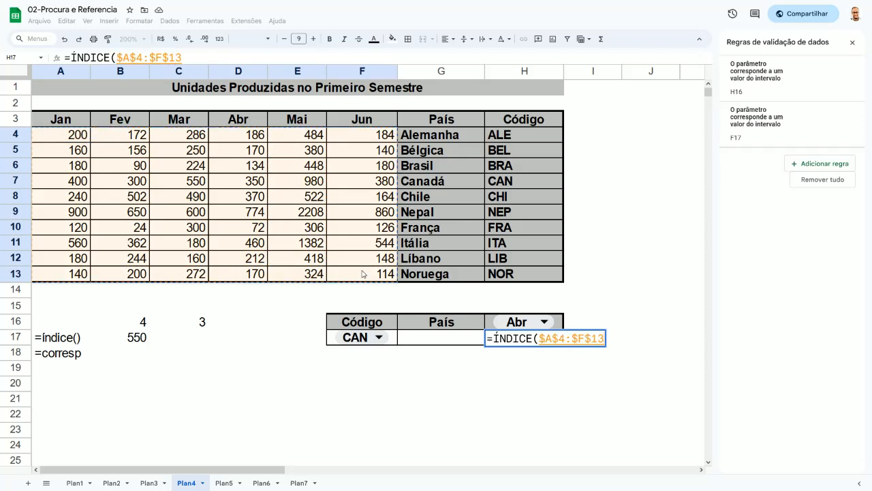
{"action": "type", "text": ";"}
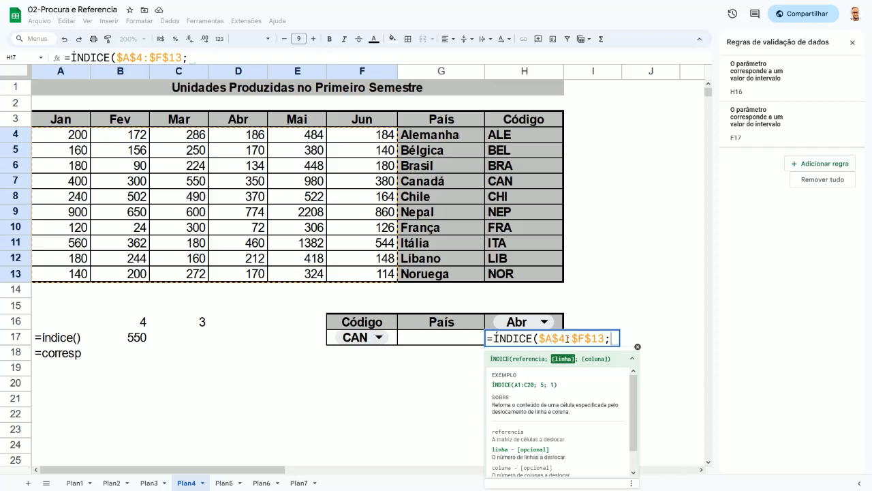
Add CORRESP(F17;H4:H13;0) as the row argument of the ÍNDICE formula in H17.
{"action": "type", "text": "corr"}
{"action": "key", "text": "Tab"}
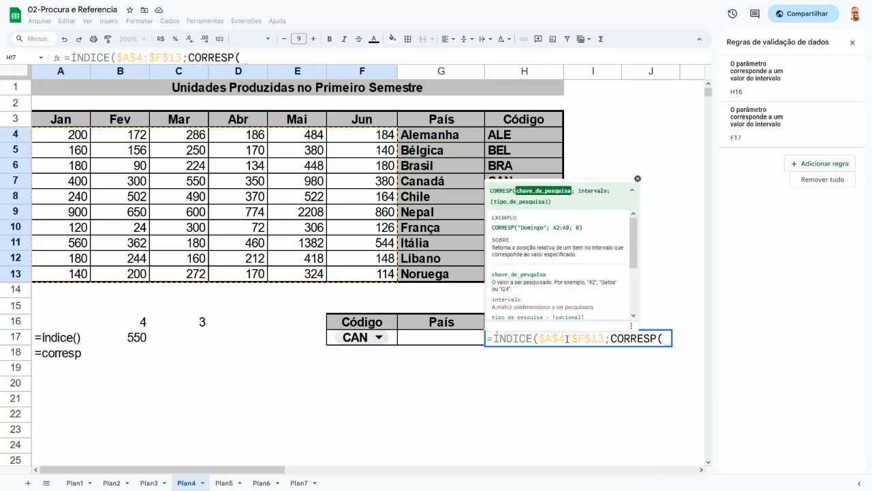
{"action": "left_click", "coordinate": [352, 340]}
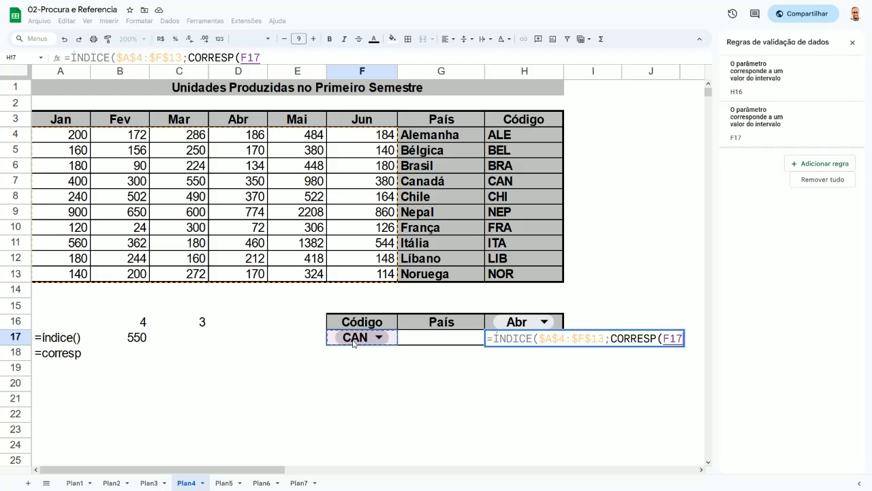
{"action": "type", "text": ";"}
{"action": "left_click_drag", "start_coordinate": [514, 136], "coordinate": [515, 274]}
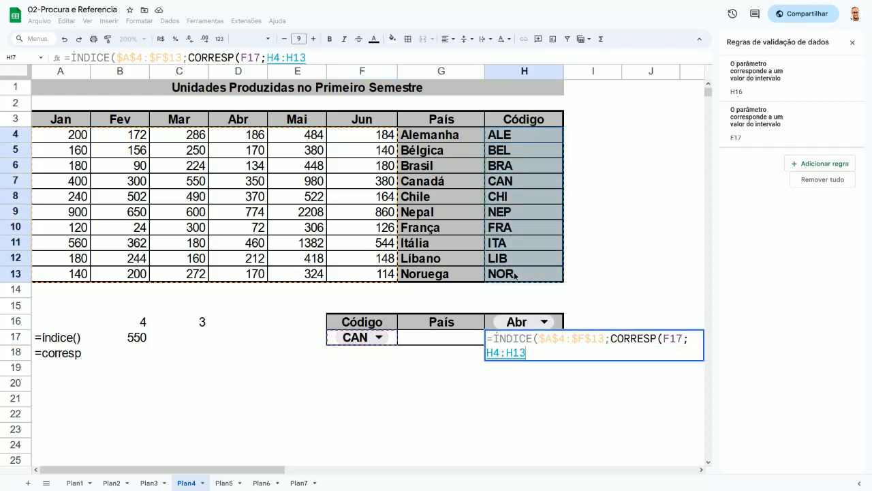
{"action": "type", "text": ";0)"}
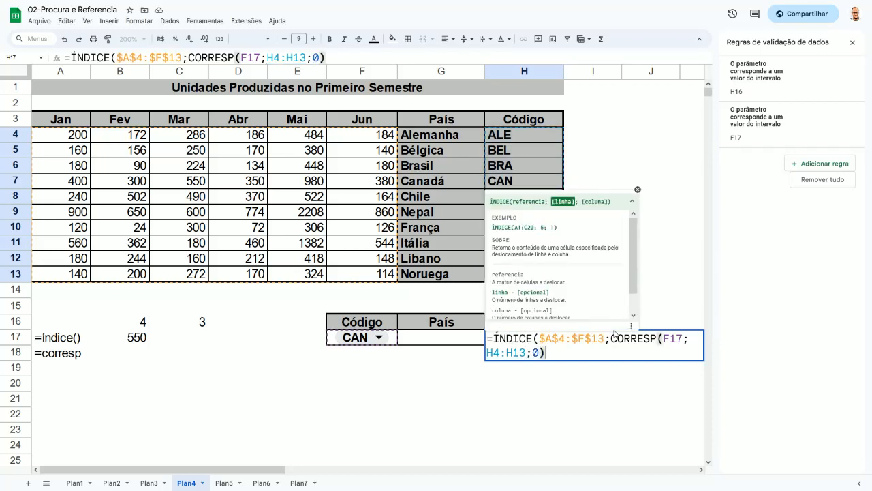
{"action": "left_click_drag", "start_coordinate": [611, 338], "coordinate": [554, 351]}
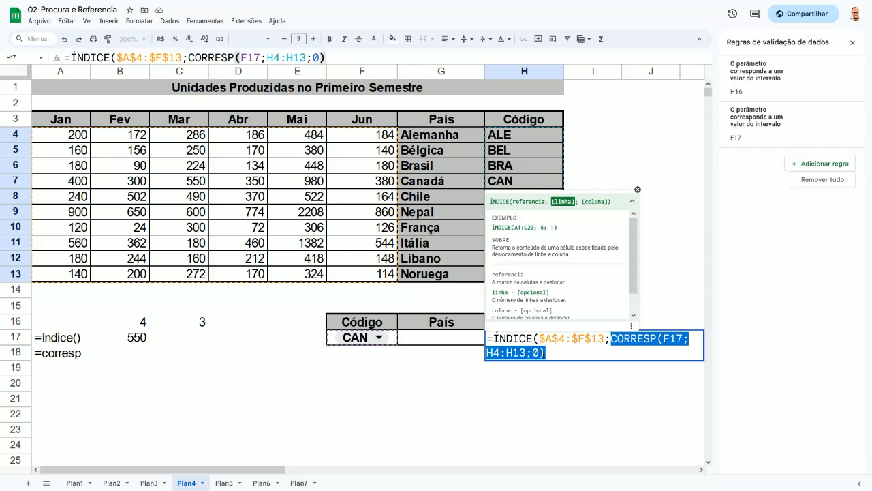
{"action": "left_click", "coordinate": [617, 353]}
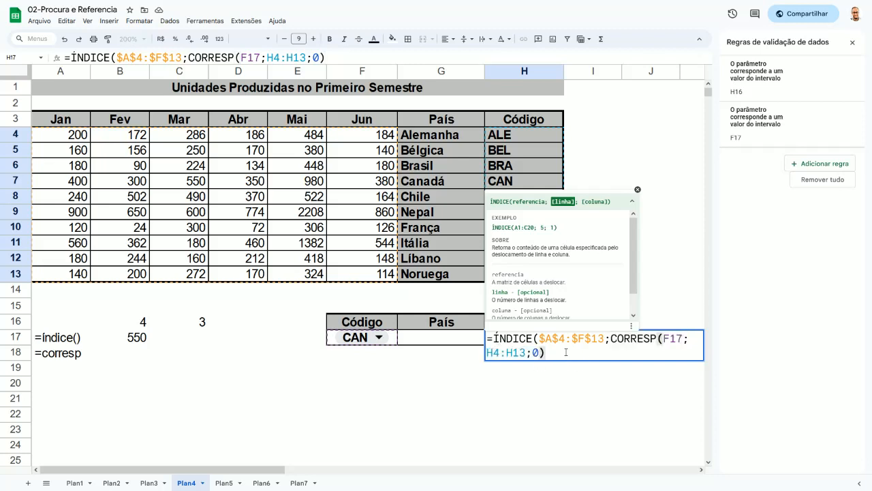
Add CORRESP(H16;A3:F3;0) as the column argument and complete the ÍNDICE formula in H17.
{"action": "type", "text": ";"}
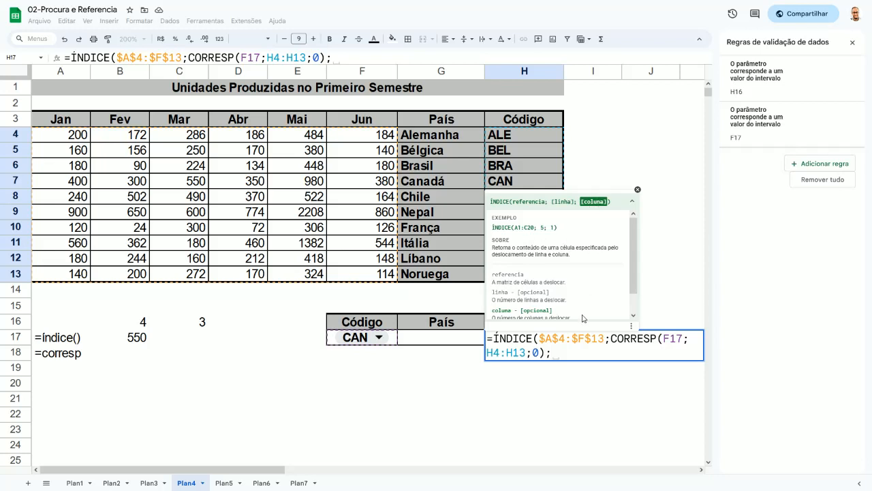
{"action": "type", "text": "corre"}
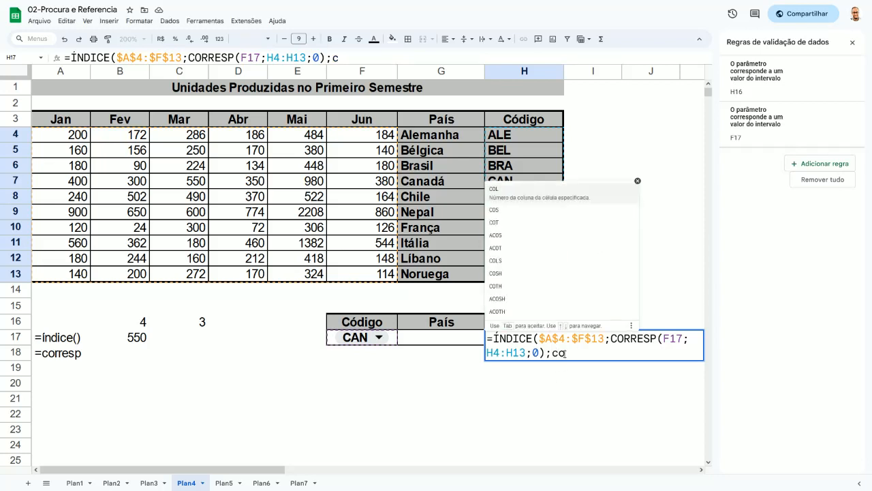
{"action": "key", "text": "Tab"}
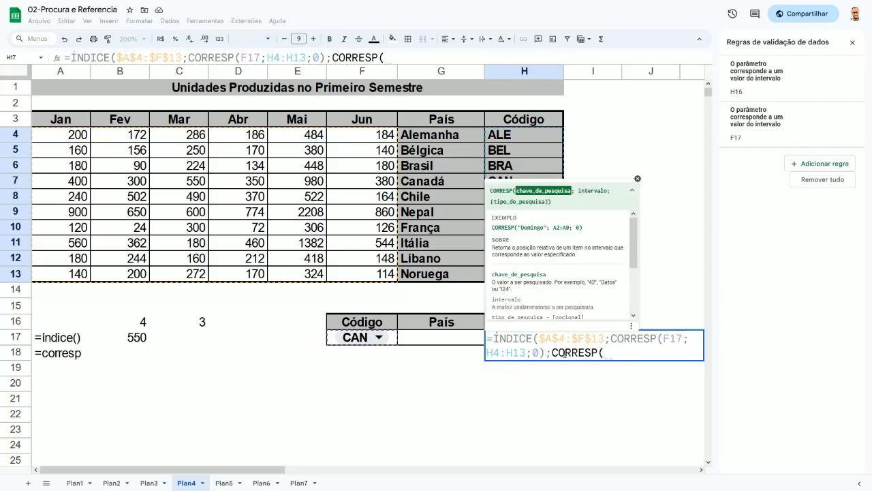
{"action": "type", "text": "H16"}
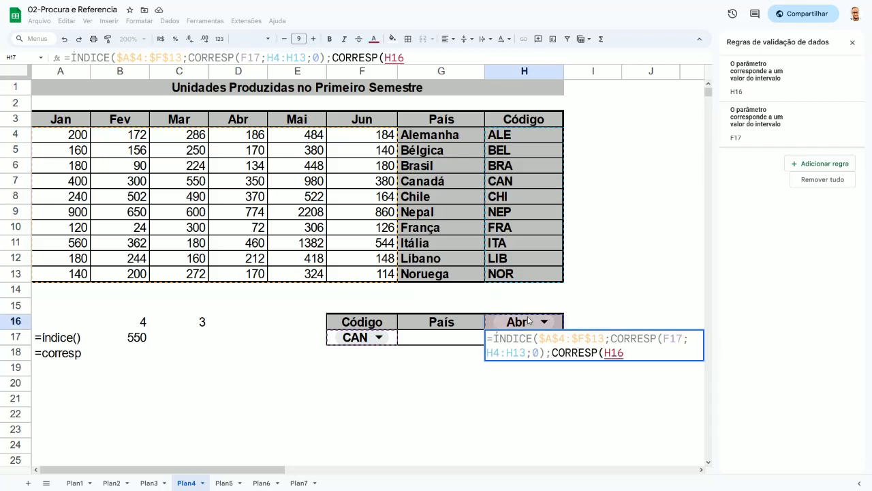
{"action": "type", "text": ";"}
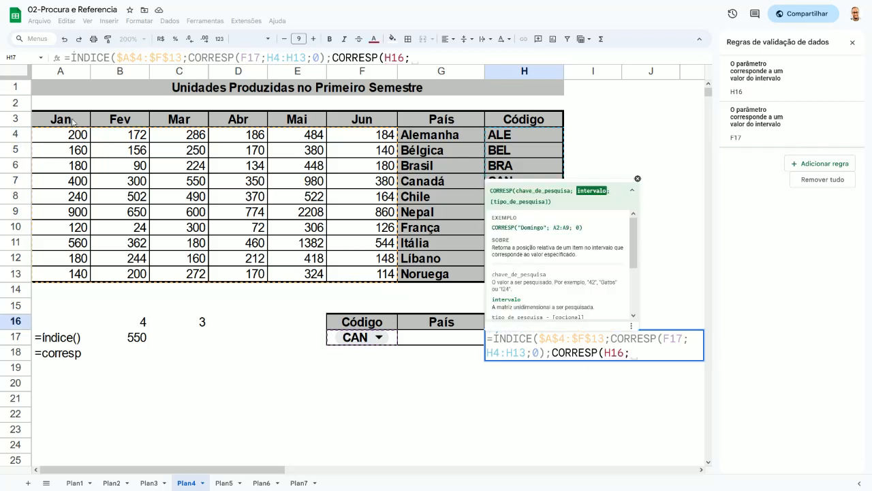
{"action": "left_click_drag", "start_coordinate": [54, 117], "coordinate": [364, 128]}
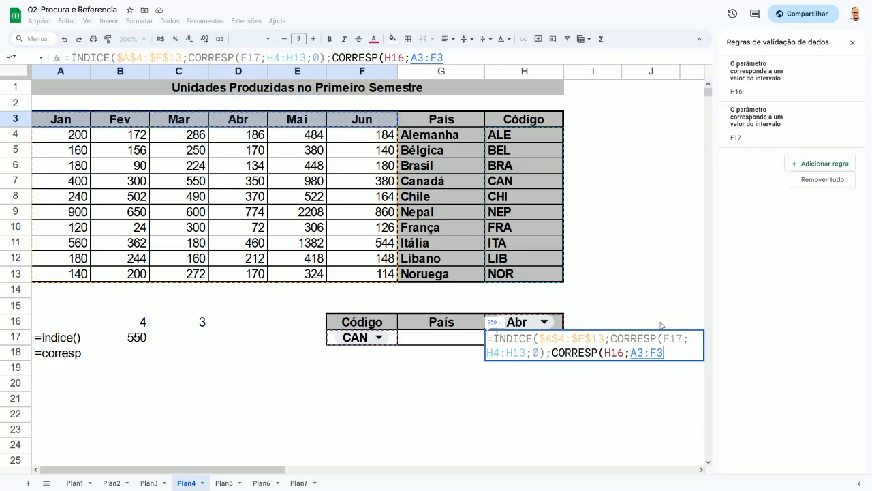
{"action": "type", "text": ";0)"}
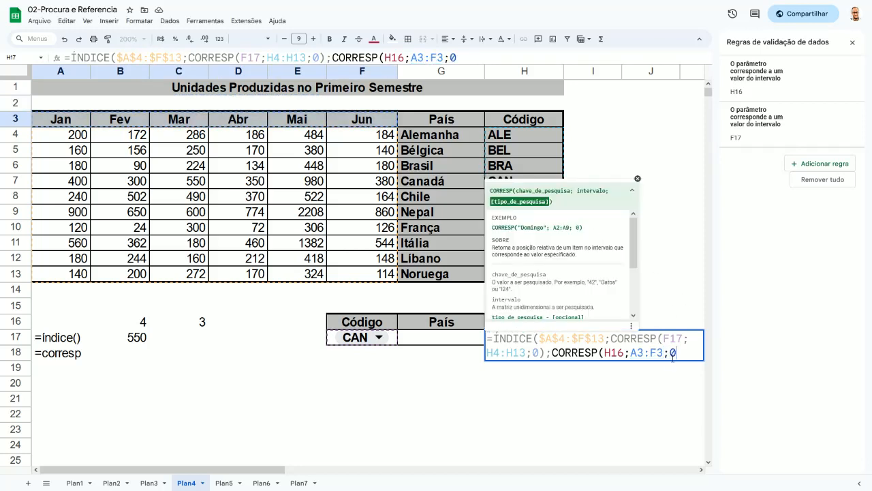
{"action": "type", "text": ")"}
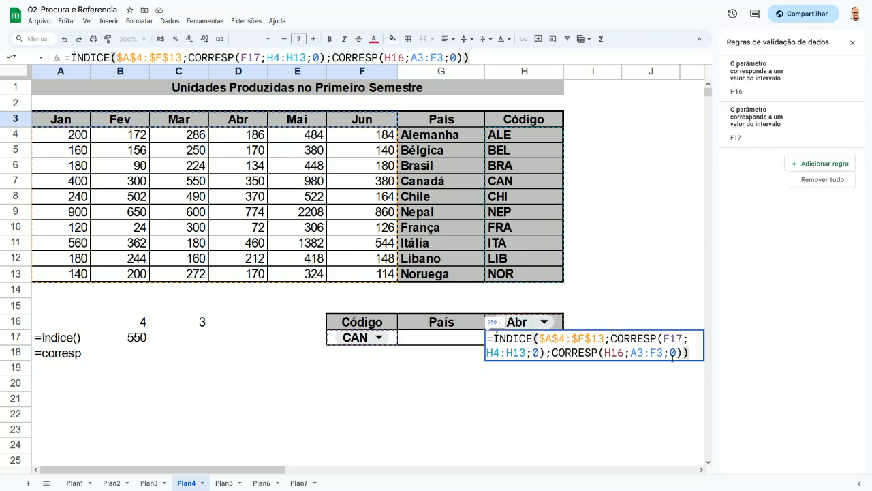
{"action": "key", "text": "Return"}
Compare the lookup result in H17 with the Canadá figure for Abr in D7.
{"action": "left_click", "coordinate": [538, 343]}
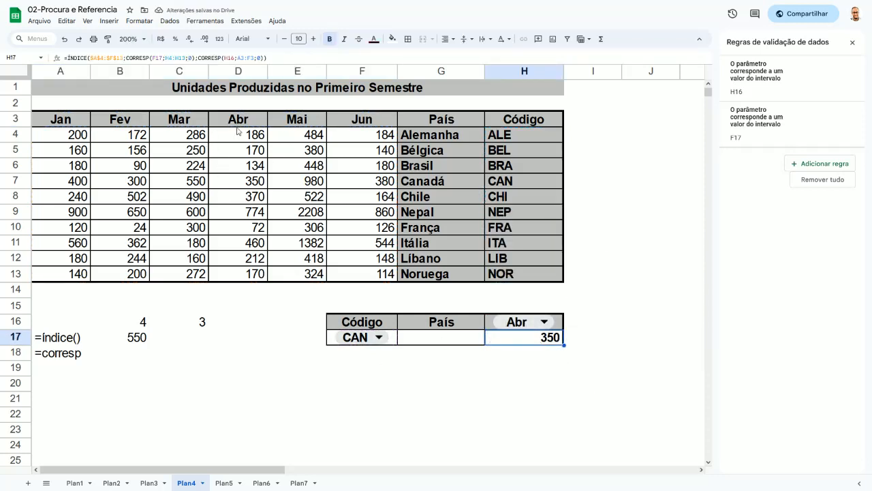
{"action": "left_click", "coordinate": [254, 181]}
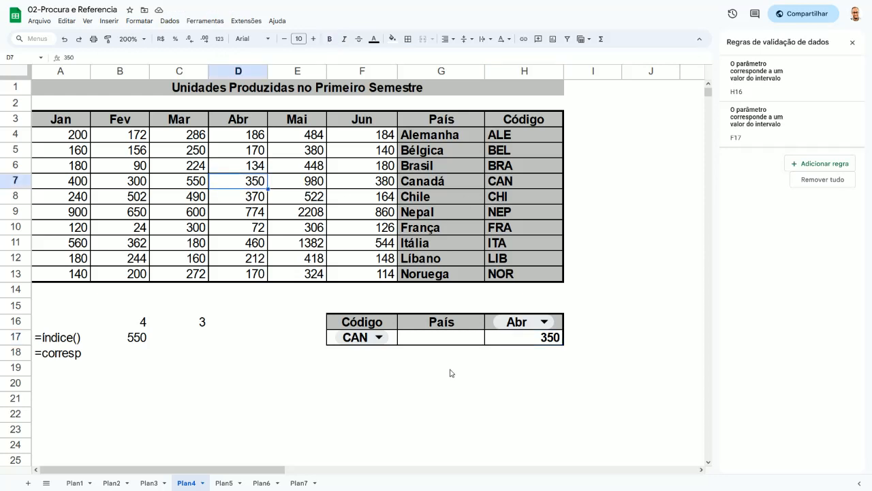
{"action": "left_click", "coordinate": [537, 343]}
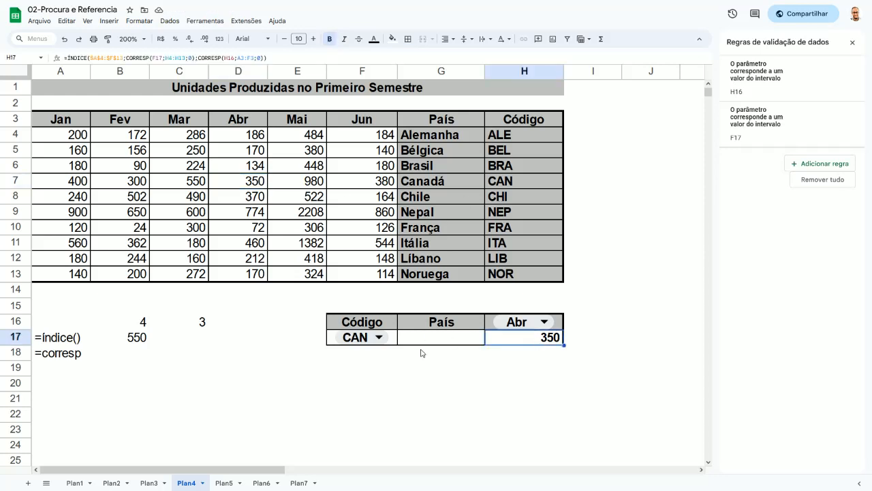
Choose ALE in the F17 dropdown and Mai in the H16 dropdown, checking H17 against the Alemanha row.
{"action": "left_click", "coordinate": [379, 338]}
{"action": "left_click", "coordinate": [529, 328]}
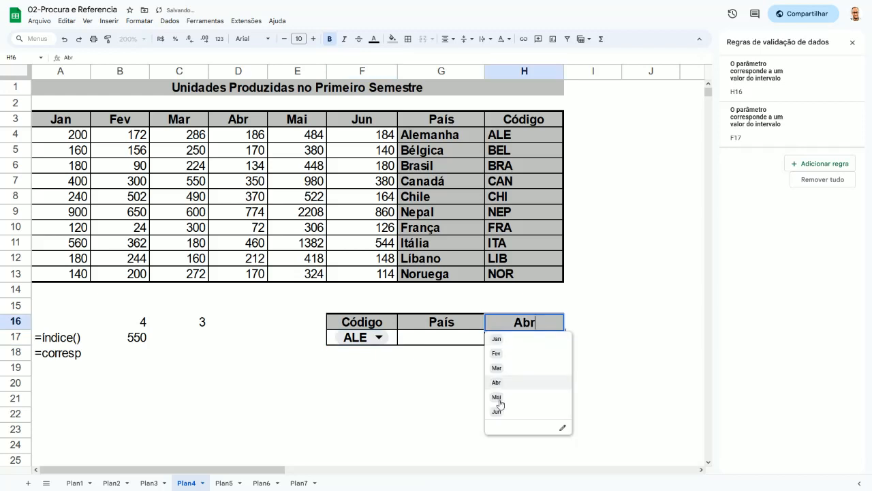
{"action": "left_click", "coordinate": [501, 404]}
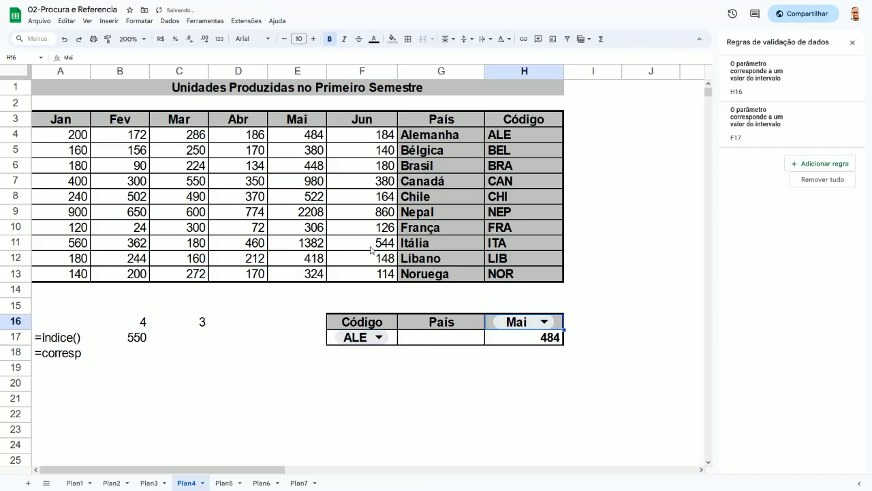
{"action": "left_click", "coordinate": [423, 140]}
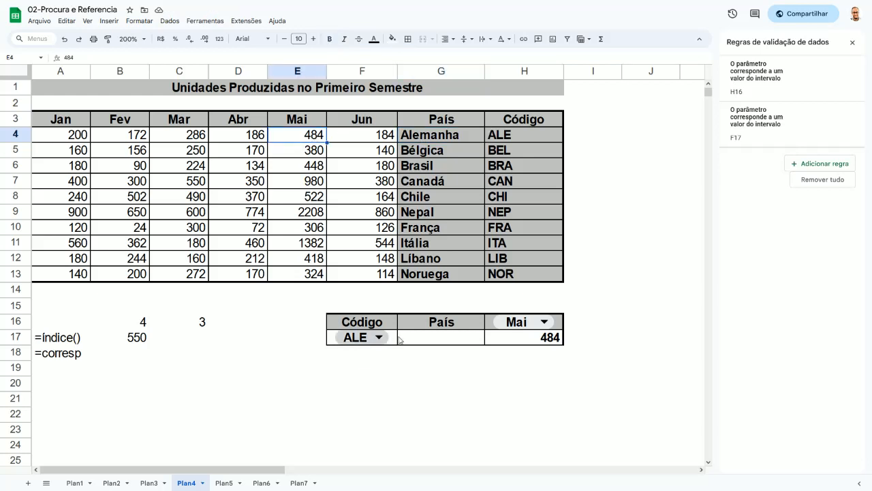
{"action": "left_click", "coordinate": [531, 328]}
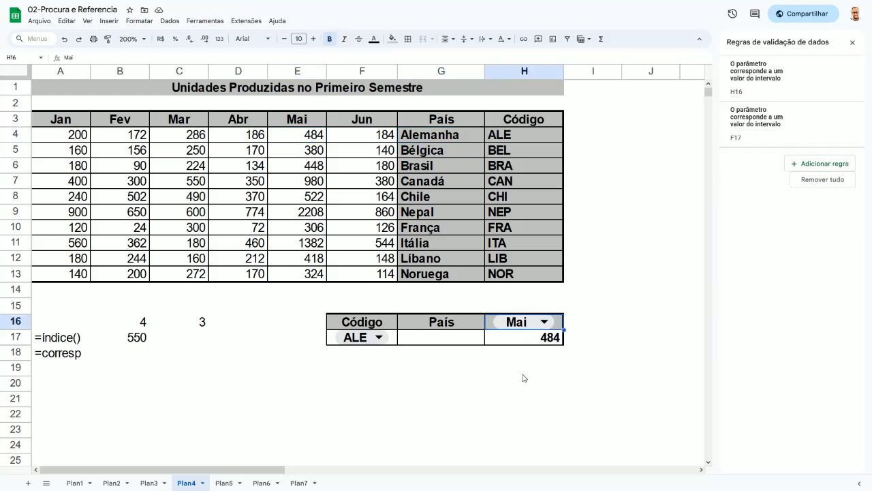
{"action": "left_click", "coordinate": [533, 343]}
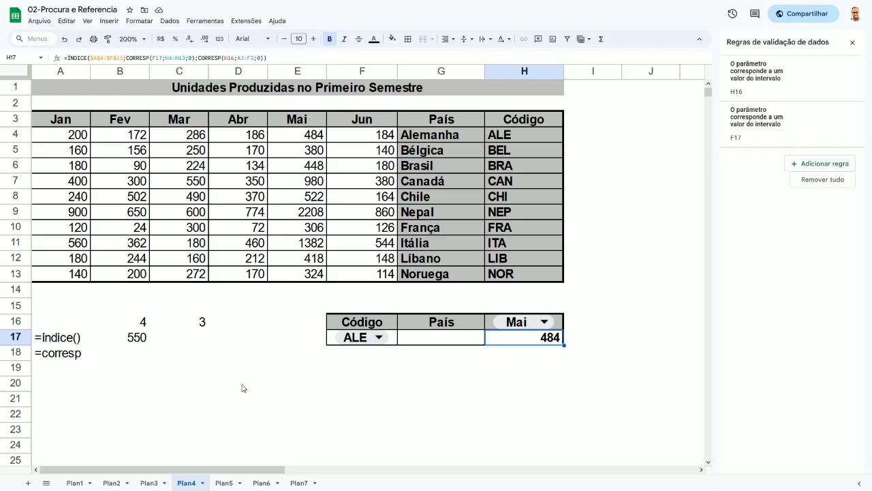
Start an ÍNDICE formula in the País cell G17 with the country range G4:G13 as its reference.
{"action": "left_click", "coordinate": [440, 338]}
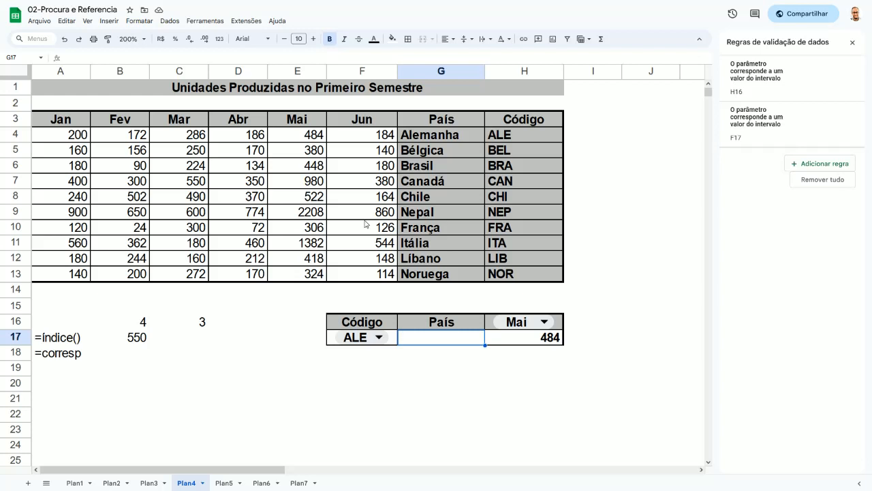
{"action": "type", "text": "="}
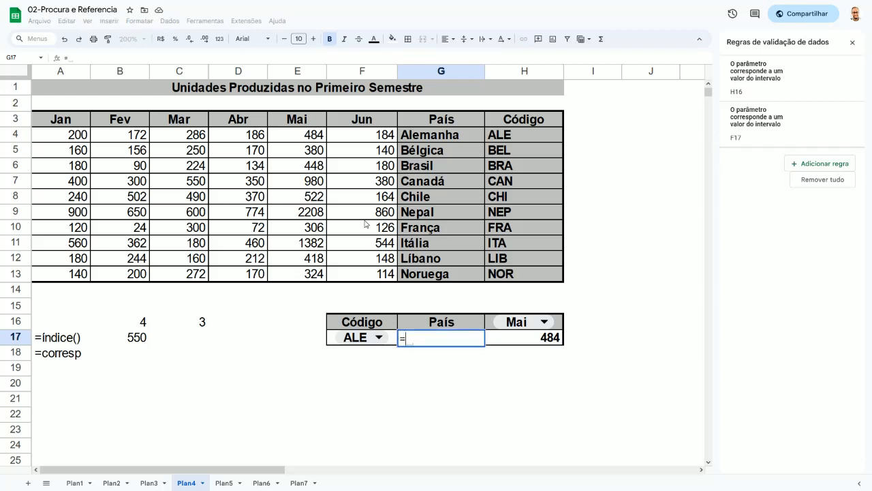
{"action": "type", "text": "ind"}
{"action": "key", "text": "Tab"}
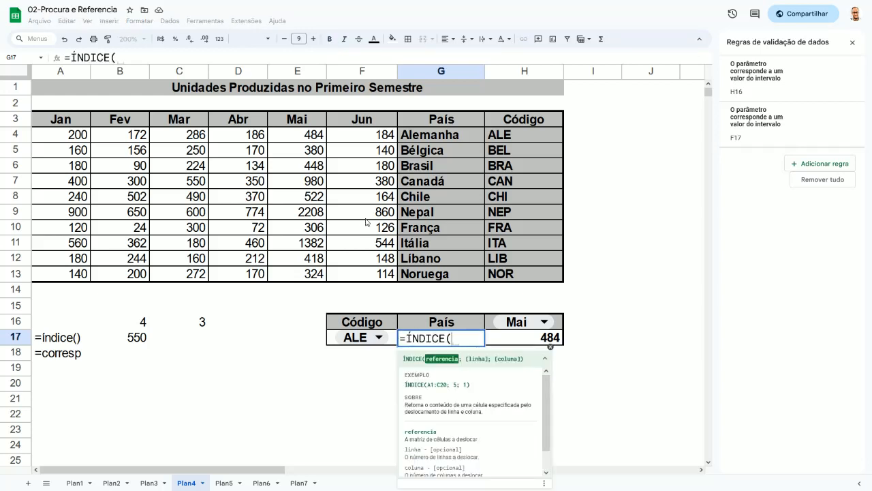
{"action": "left_click_drag", "start_coordinate": [440, 136], "coordinate": [434, 283]}
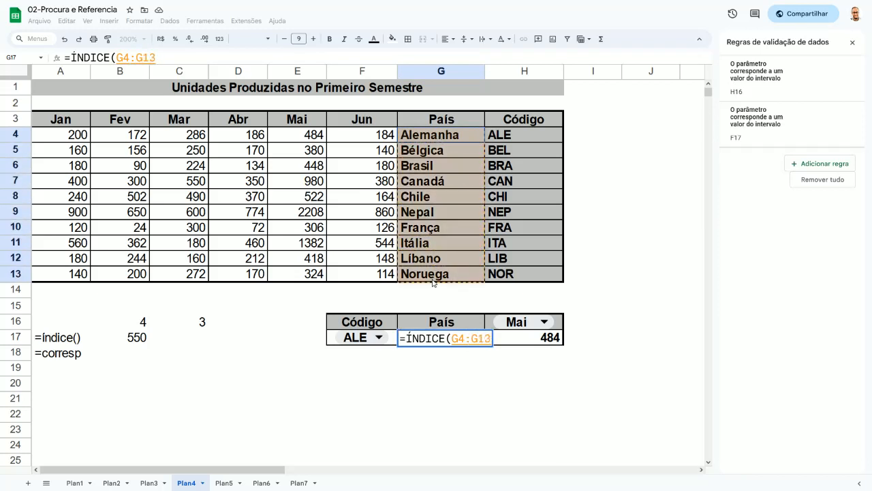
{"action": "type", "text": ";"}
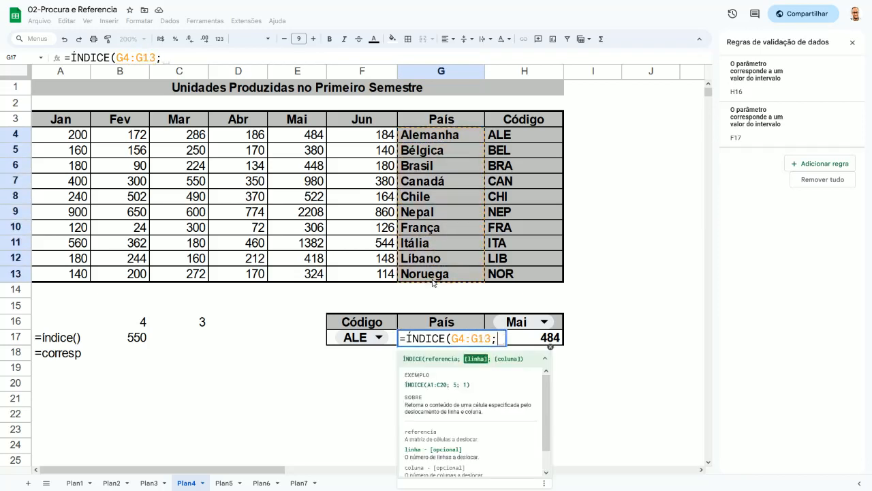
Add CORRESP(F17;H4:H13;0) as the row argument and complete the country formula in G17.
{"action": "type", "text": "corr"}
{"action": "key", "text": "Down"}
{"action": "key", "text": "Tab"}
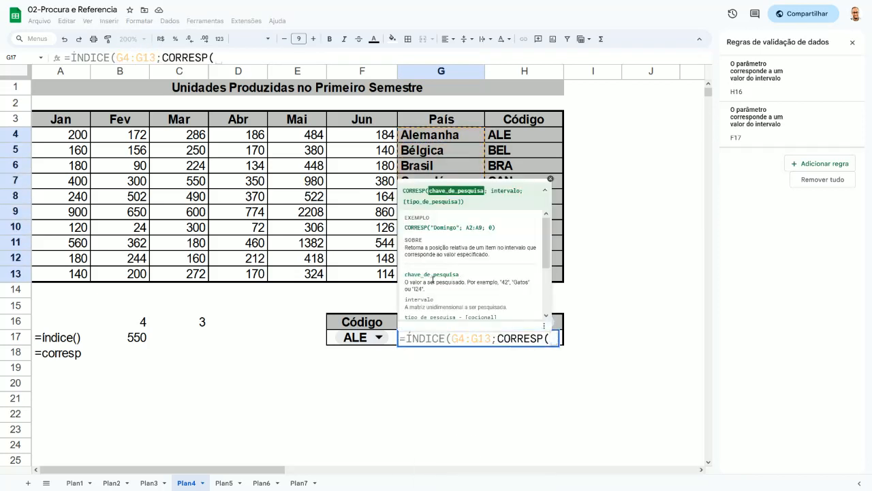
{"action": "left_click", "coordinate": [336, 341]}
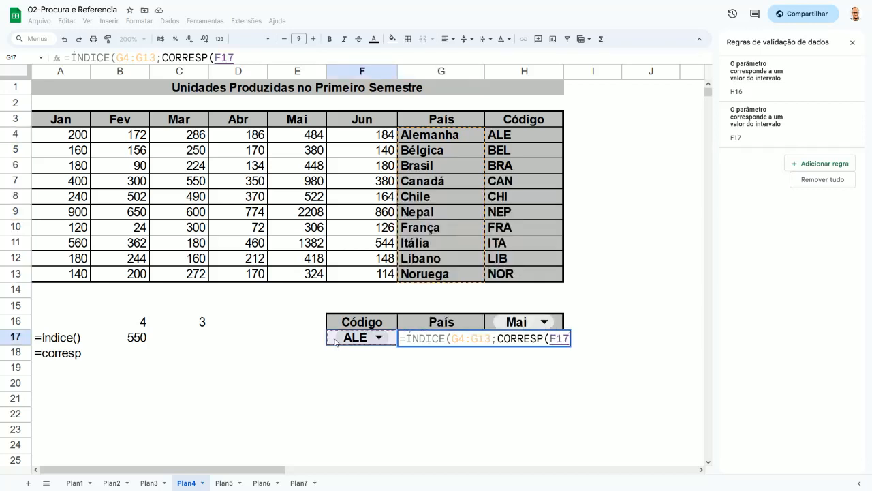
{"action": "type", "text": ";"}
{"action": "left_click_drag", "start_coordinate": [501, 134], "coordinate": [516, 280]}
{"action": "type", "text": ";0)"}
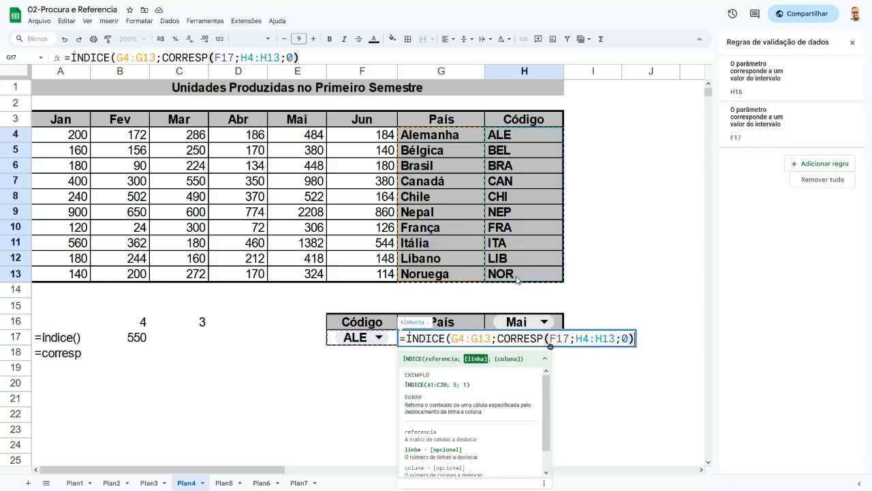
{"action": "key", "text": "Return"}
Choose CHI in the F17 code dropdown and check the country returned in G17.
{"action": "left_click", "coordinate": [365, 338]}
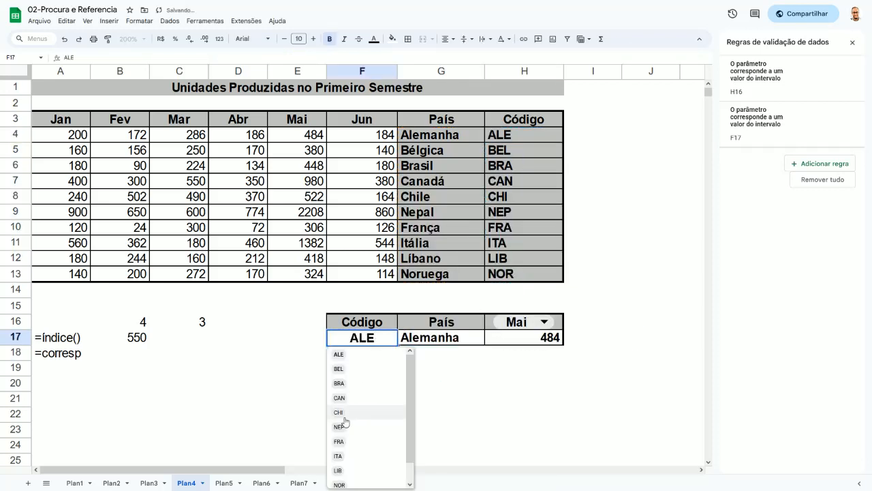
{"action": "left_click", "coordinate": [345, 417]}
{"action": "left_click", "coordinate": [431, 341]}
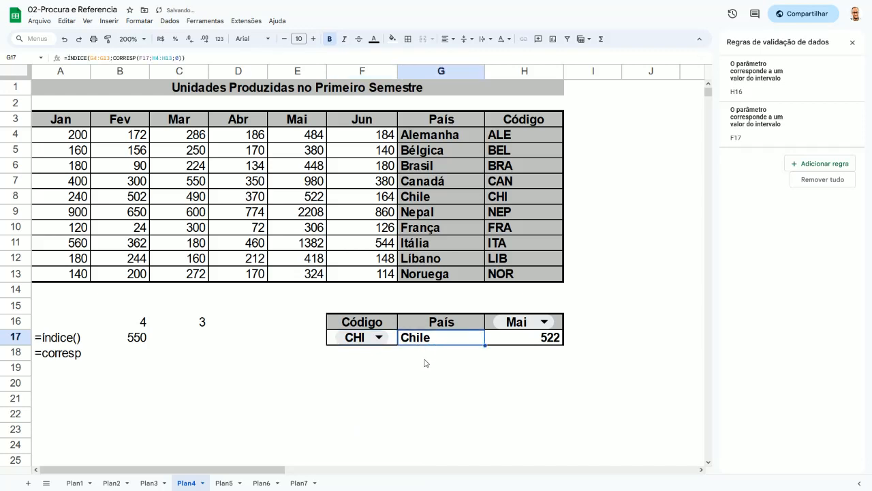
{"action": "left_click", "coordinate": [428, 355]}
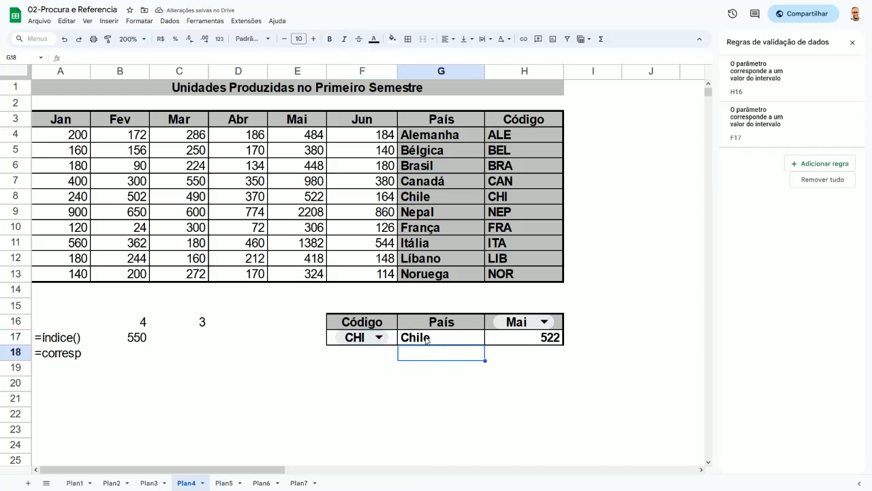
{"action": "type", "text": "=procx"}
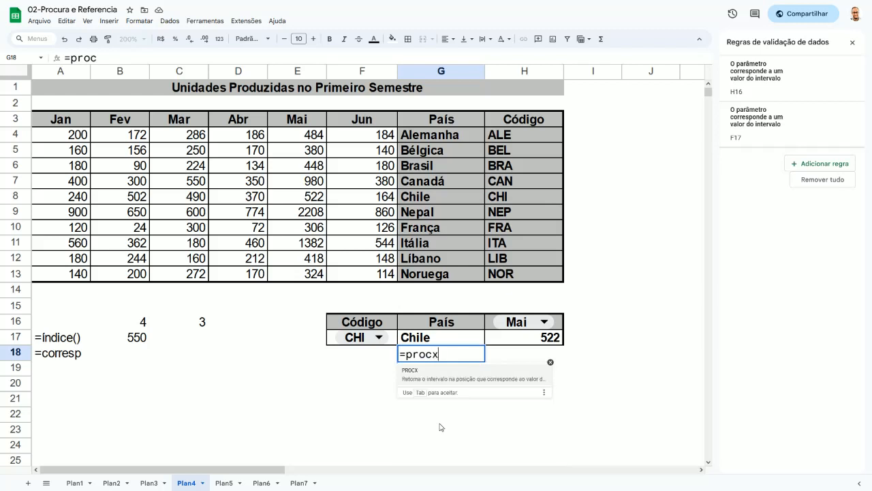
{"action": "key", "text": "Tab"}
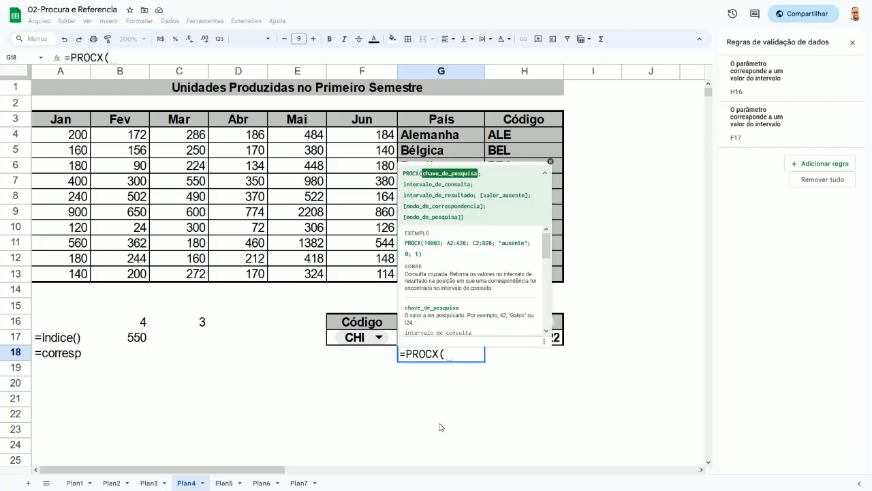
{"action": "key", "text": "Escape"}
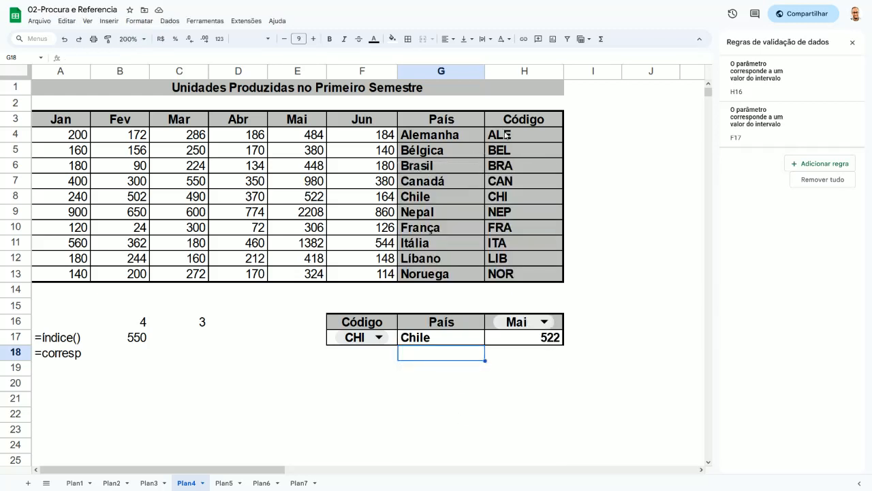
Review the code range H4:H13 alongside the País column and enter the note "PROCV - não" in G18.
{"action": "left_click_drag", "start_coordinate": [508, 135], "coordinate": [518, 276]}
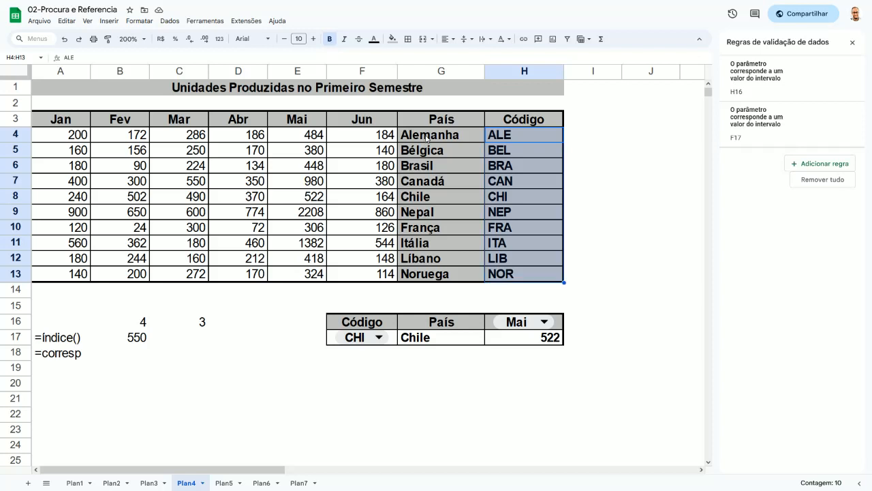
{"action": "left_click_drag", "start_coordinate": [427, 136], "coordinate": [518, 274]}
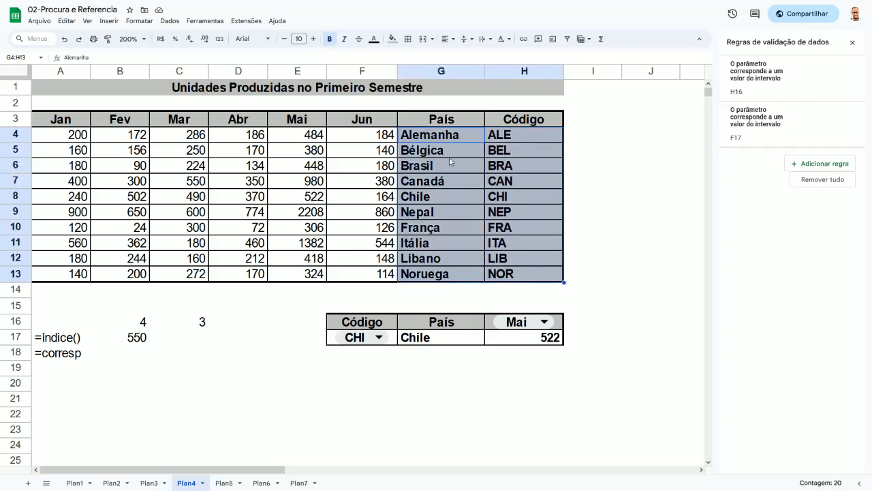
{"action": "left_click", "coordinate": [428, 355]}
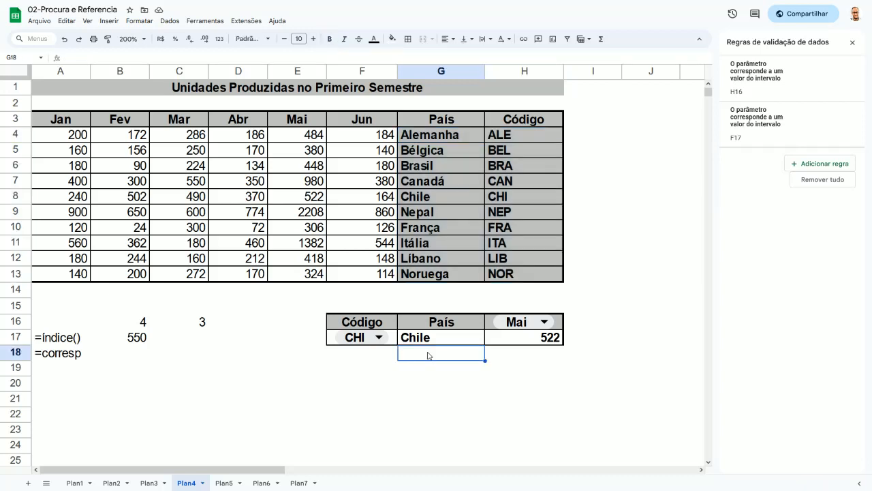
{"action": "type", "text": "PROC"}
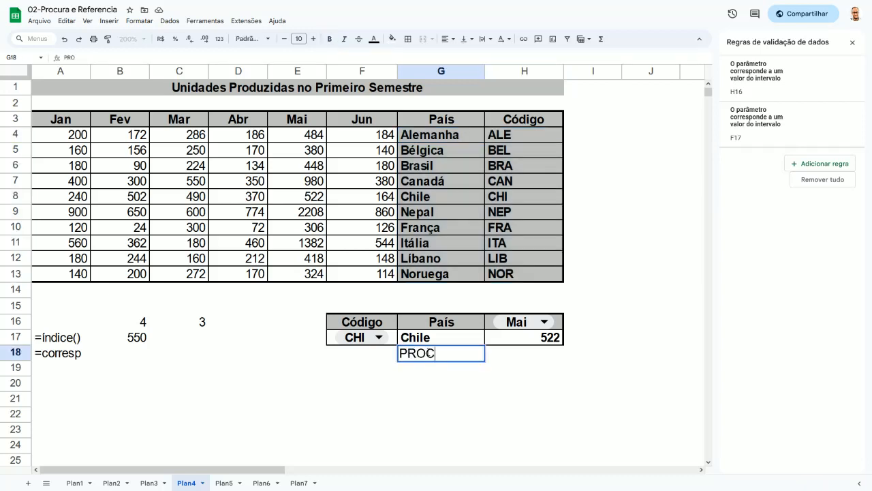
{"action": "type", "text": "V - não"}
{"action": "key", "text": "Return"}
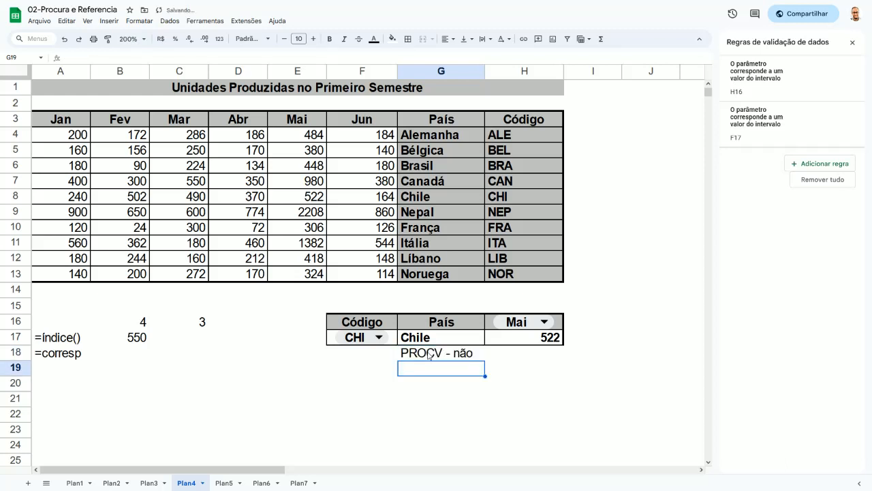
Enter =PROCX(F17;H4:H13;G4:G13) in G19 as an alternative country lookup and check the formula.
{"action": "type", "text": "=procx"}
{"action": "key", "text": "Tab"}
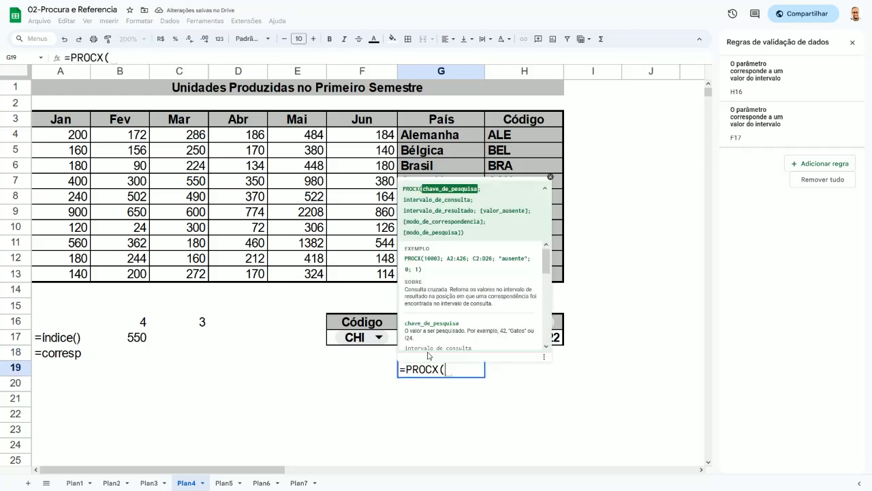
{"action": "left_click", "coordinate": [346, 340]}
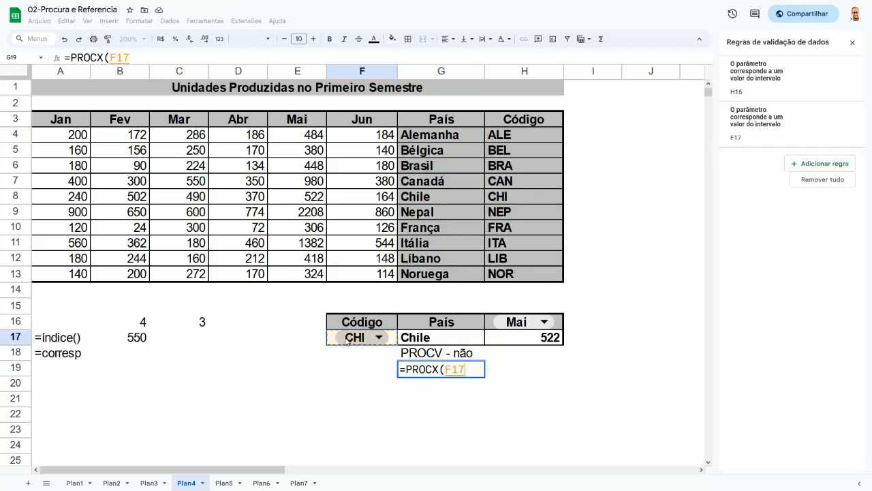
{"action": "type", "text": ";"}
{"action": "left_click_drag", "start_coordinate": [524, 137], "coordinate": [524, 273]}
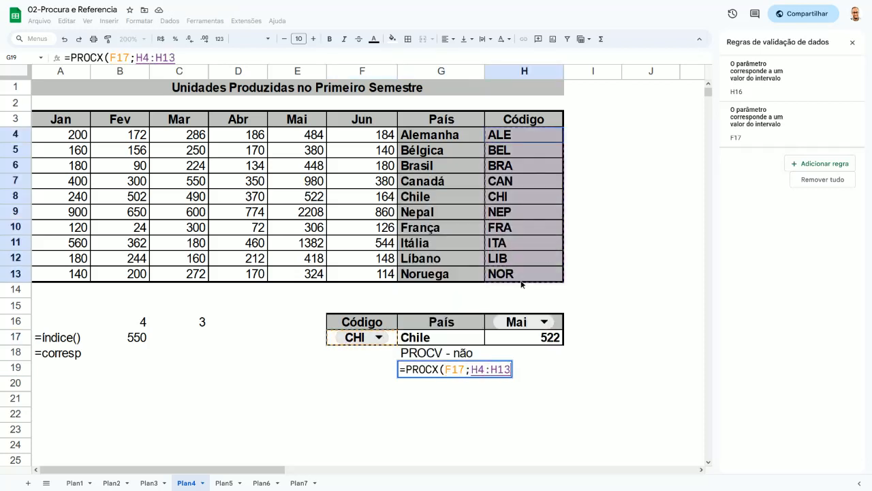
{"action": "type", "text": ";"}
{"action": "left_click_drag", "start_coordinate": [442, 136], "coordinate": [447, 274]}
{"action": "type", "text": ")"}
{"action": "key", "text": "Return"}
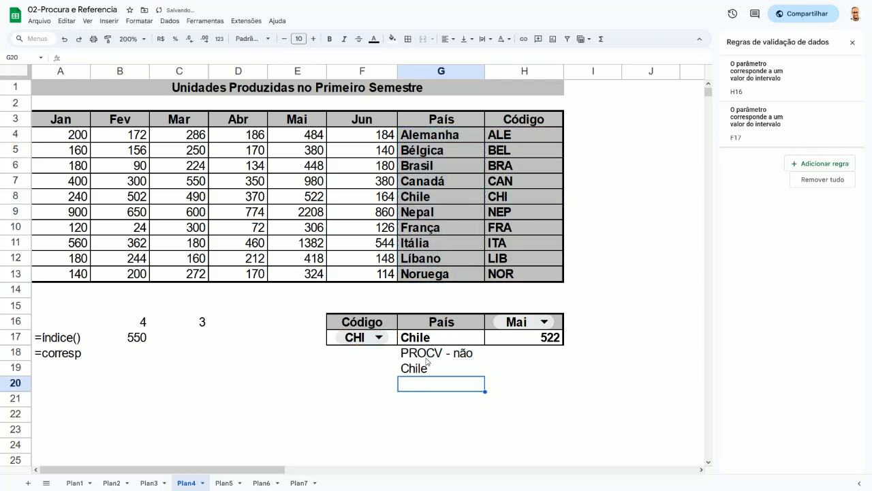
{"action": "left_click", "coordinate": [429, 372]}
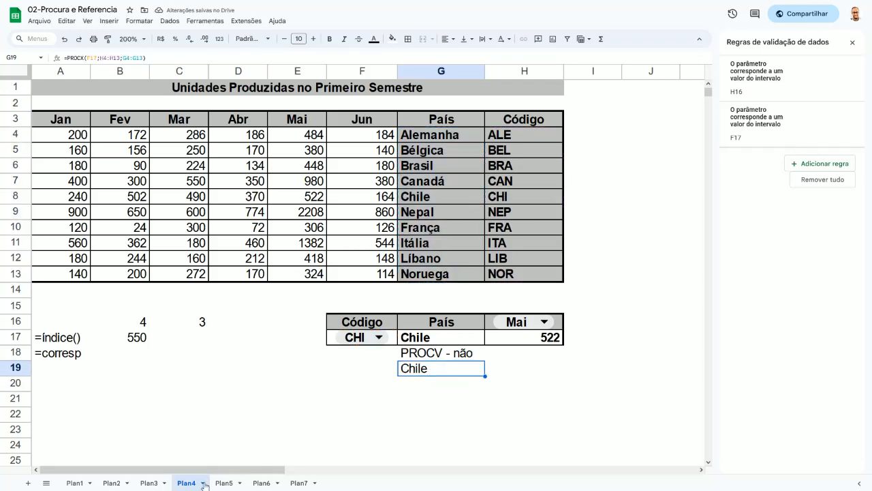
Open the Plan7 sheet and start a CORRESP formula in the Posição cell D2.
{"action": "left_click", "coordinate": [225, 482]}
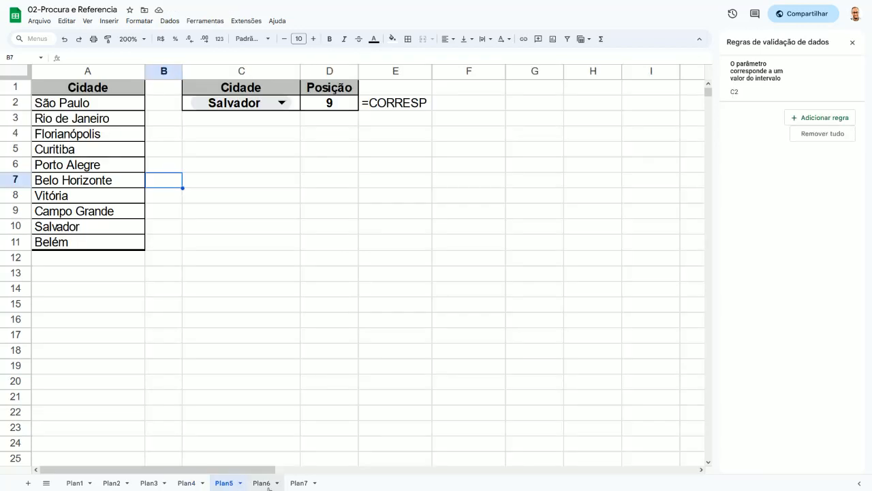
{"action": "left_click", "coordinate": [261, 482]}
{"action": "left_click", "coordinate": [299, 482]}
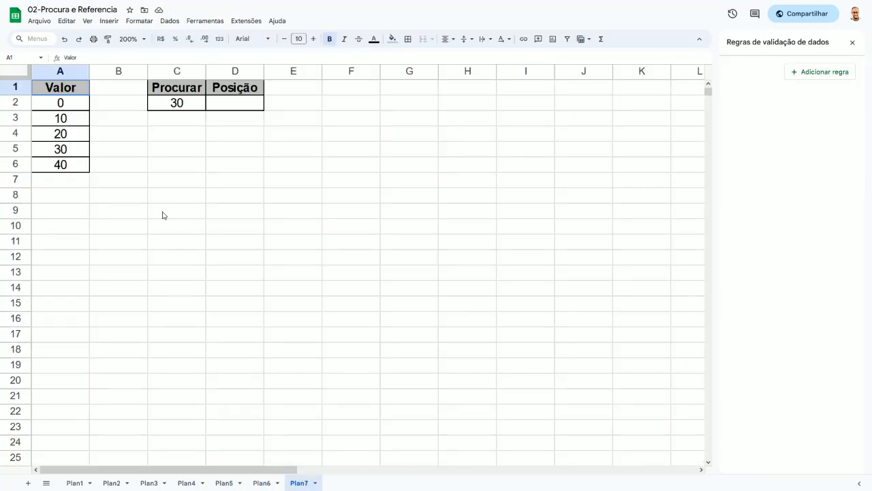
{"action": "left_click", "coordinate": [246, 102]}
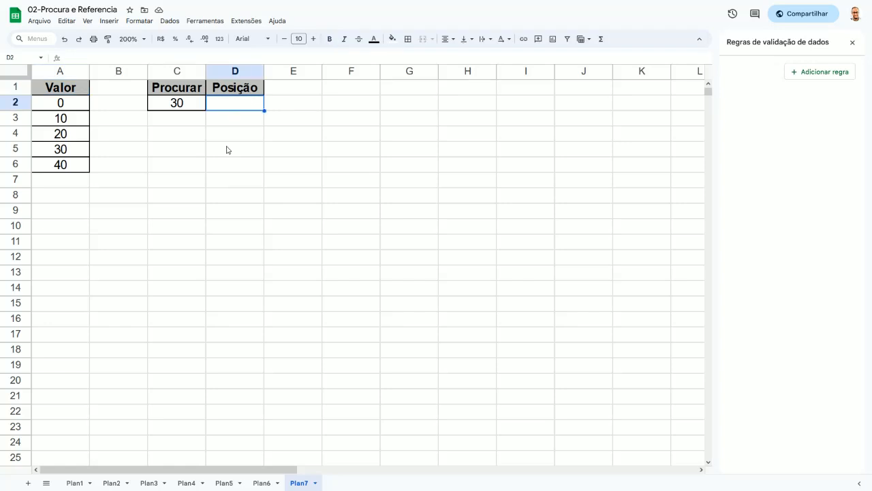
{"action": "type", "text": "="}
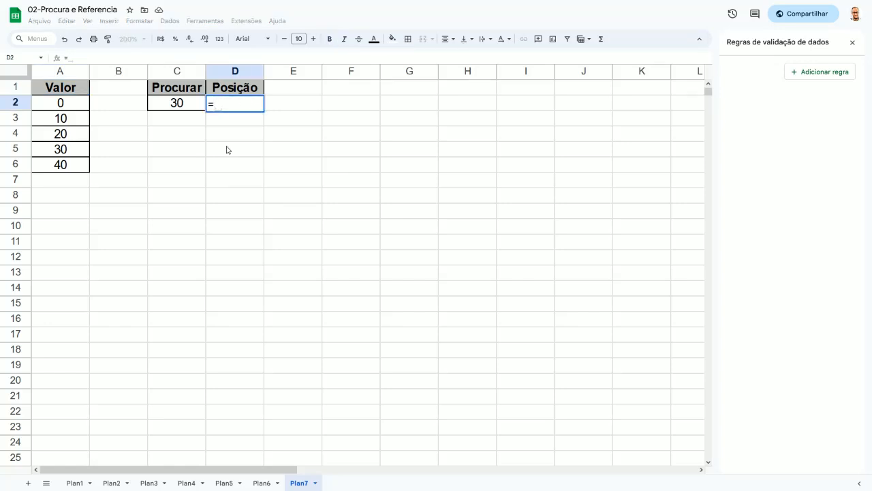
{"action": "type", "text": "co"}
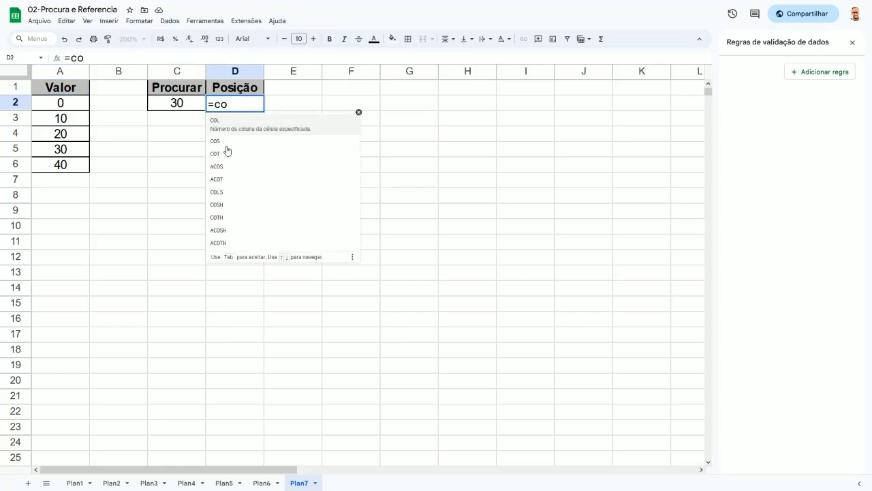
{"action": "type", "text": "rre"}
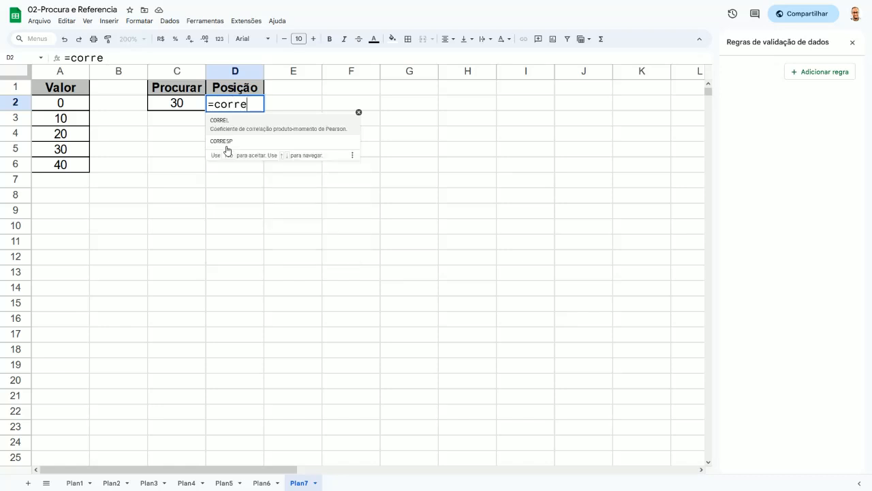
{"action": "left_click", "coordinate": [227, 146]}
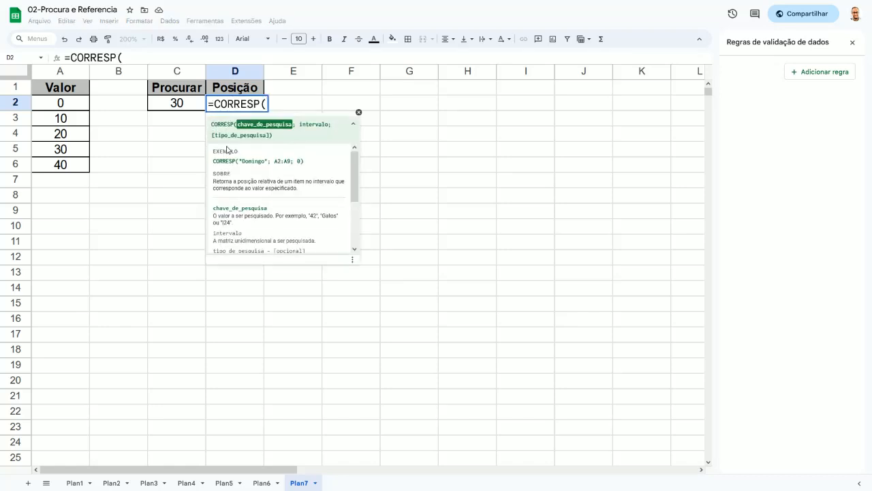
Complete the D2 formula with search key C2, range A2:A6 and search type 0.
{"action": "left_click", "coordinate": [182, 103]}
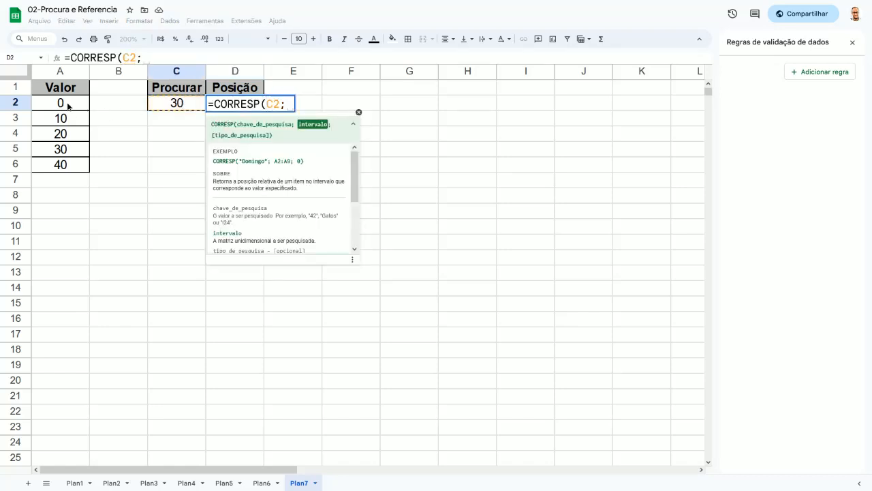
{"action": "type", "text": ";"}
{"action": "left_click_drag", "start_coordinate": [64, 103], "coordinate": [76, 169]}
{"action": "type", "text": ";0)"}
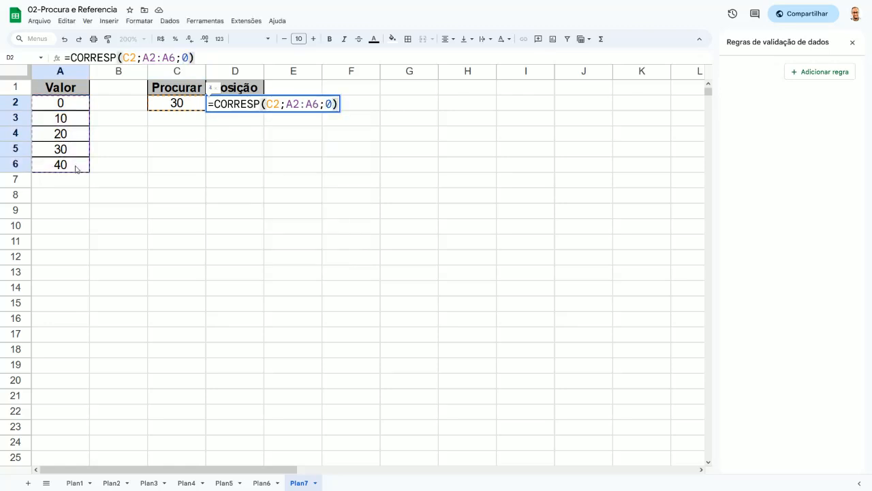
{"action": "key", "text": "Return"}
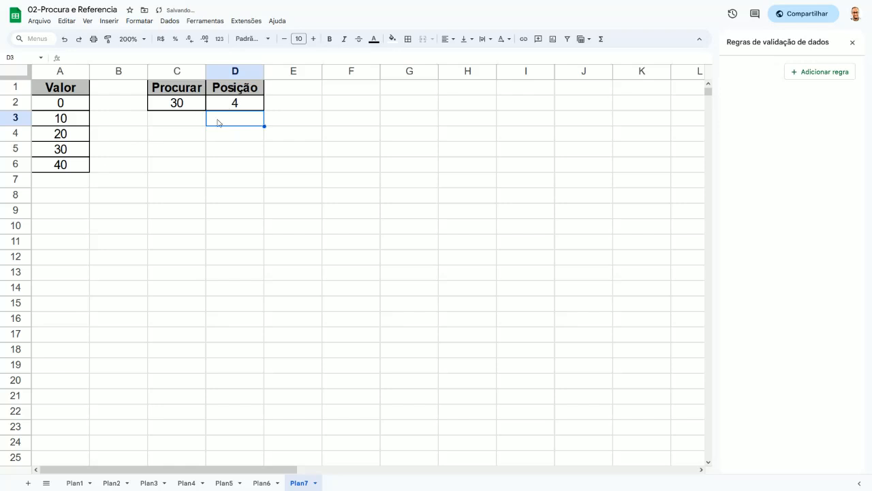
Copy the search value and position formula in C2:D2 into rows 3 and 4.
{"action": "left_click_drag", "start_coordinate": [193, 108], "coordinate": [230, 110]}
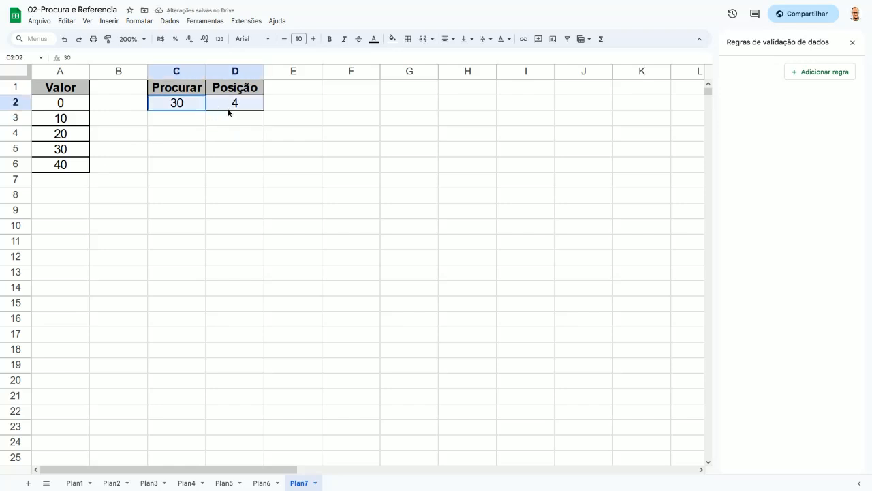
{"action": "key", "text": "ctrl+c"}
{"action": "key", "text": "Down"}
{"action": "key", "text": "ctrl+v"}
{"action": "key", "text": "Down"}
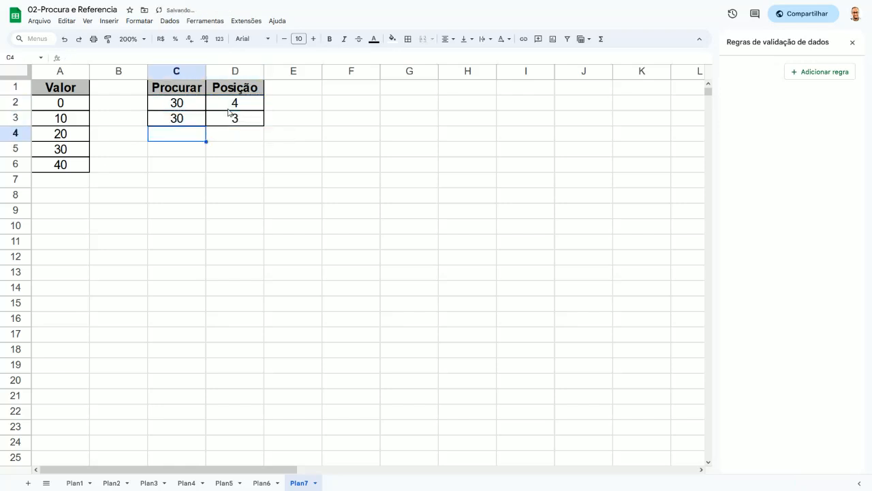
{"action": "key", "text": "ctrl+v"}
Change the search type of the CORRESP formula in D2 to -1.
{"action": "key", "text": "Up"}
{"action": "key", "text": "Up"}
{"action": "key", "text": "Right"}
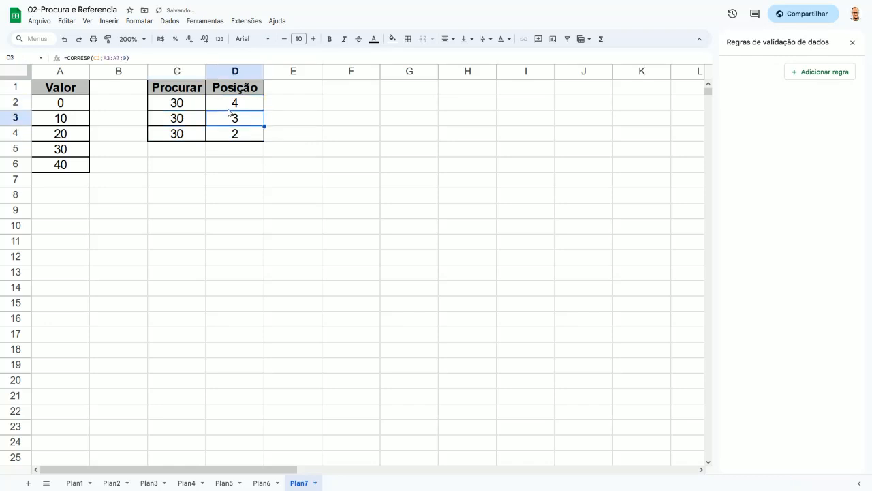
{"action": "double_click", "coordinate": [229, 106]}
{"action": "key", "text": "Left"}
{"action": "key", "text": "BackSpace"}
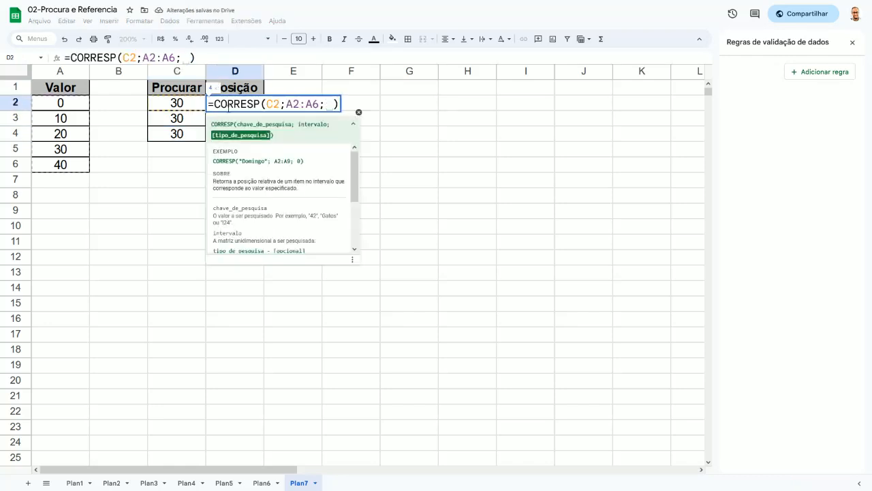
{"action": "type", "text": "-1"}
{"action": "key", "text": "Return"}
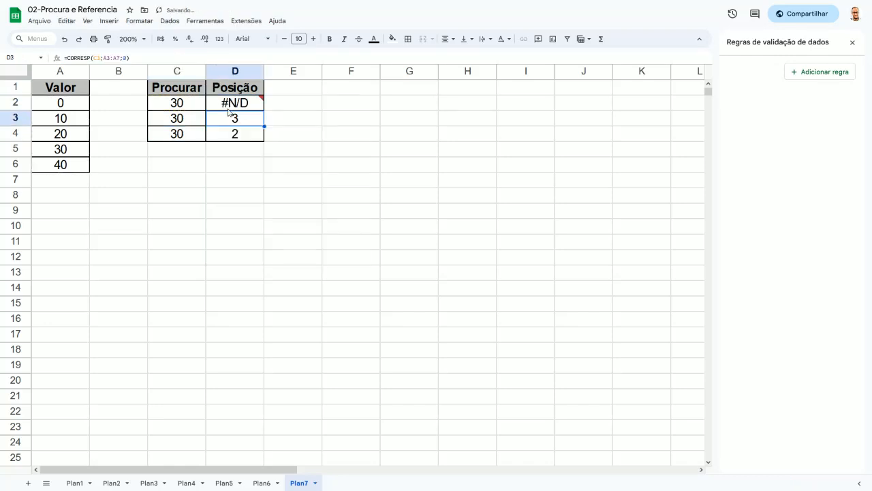
Leave the D3 formula as it is and change the CORRESP search type in D4 to 1.
{"action": "key", "text": "Return"}
{"action": "key", "text": "Return"}
{"action": "key", "text": "Return"}
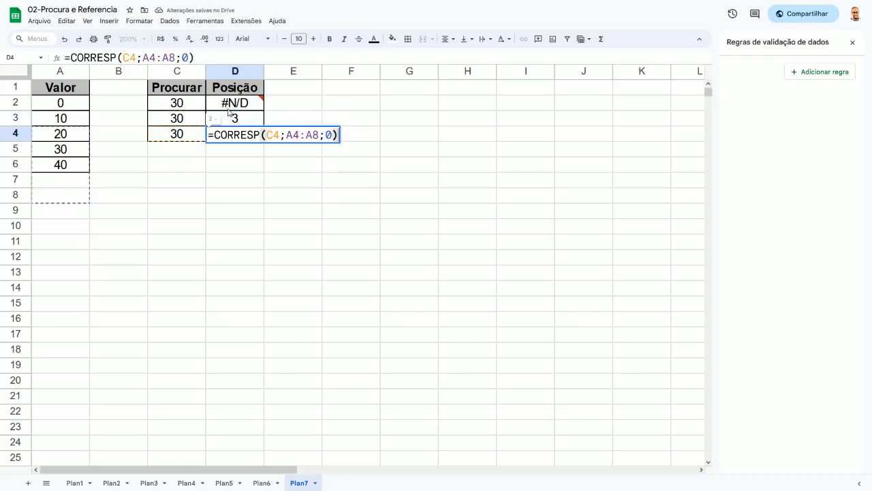
{"action": "key", "text": "BackSpace"}
{"action": "type", "text": "1"}
{"action": "key", "text": "Return"}
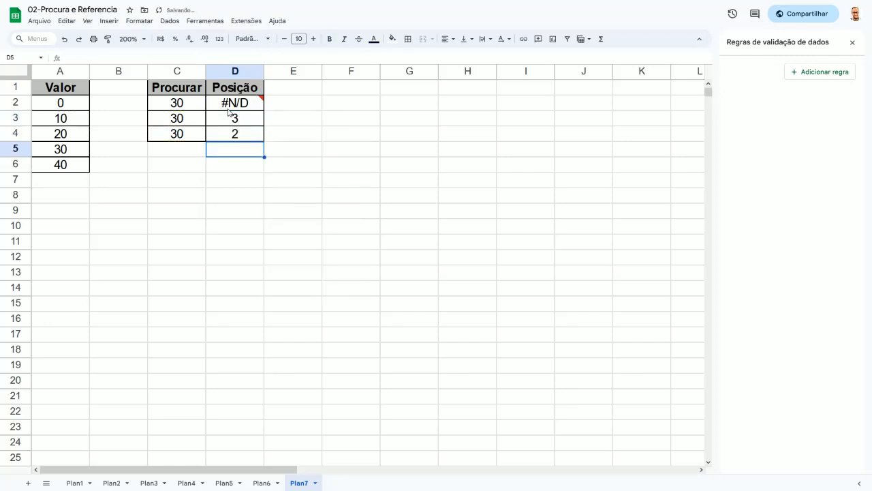
Examine the search ranges and search types in the CORRESP formulas of D2, D3 and D4.
{"action": "left_click", "coordinate": [229, 106]}
{"action": "left_click", "coordinate": [229, 117]}
{"action": "left_click", "coordinate": [222, 135]}
{"action": "left_click", "coordinate": [230, 103]}
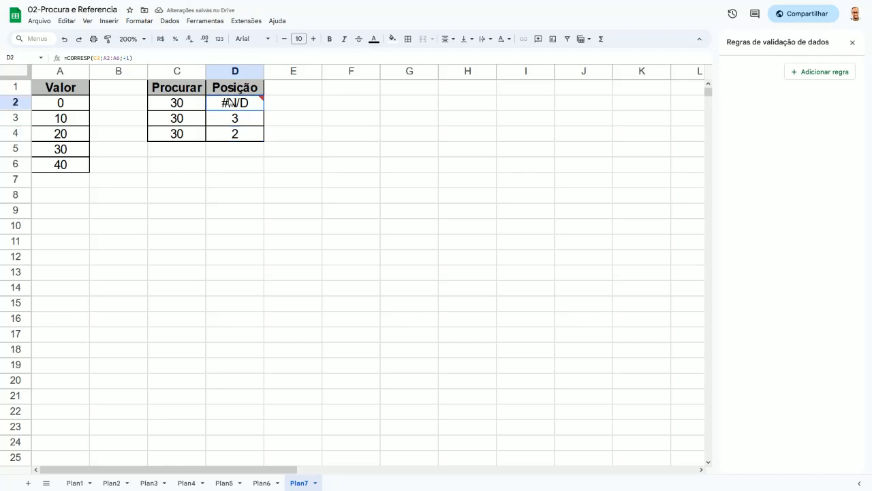
{"action": "key", "text": "Return"}
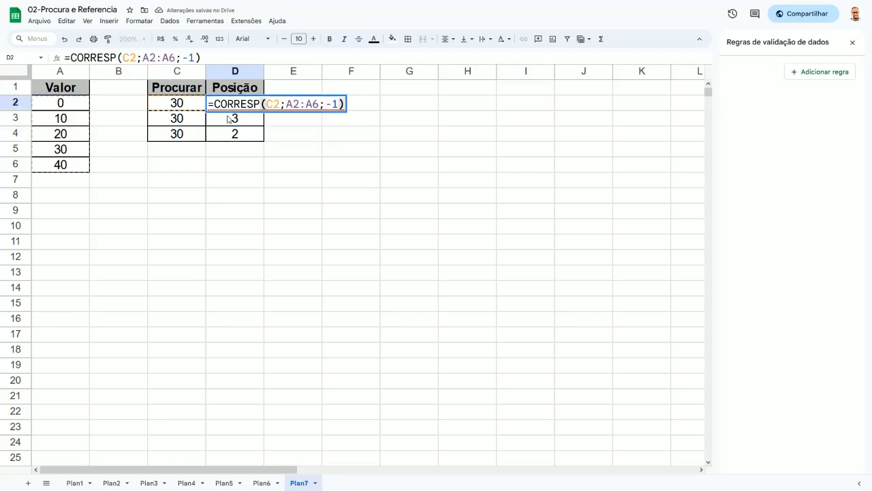
{"action": "key", "text": "Escape"}
{"action": "double_click", "coordinate": [229, 118]}
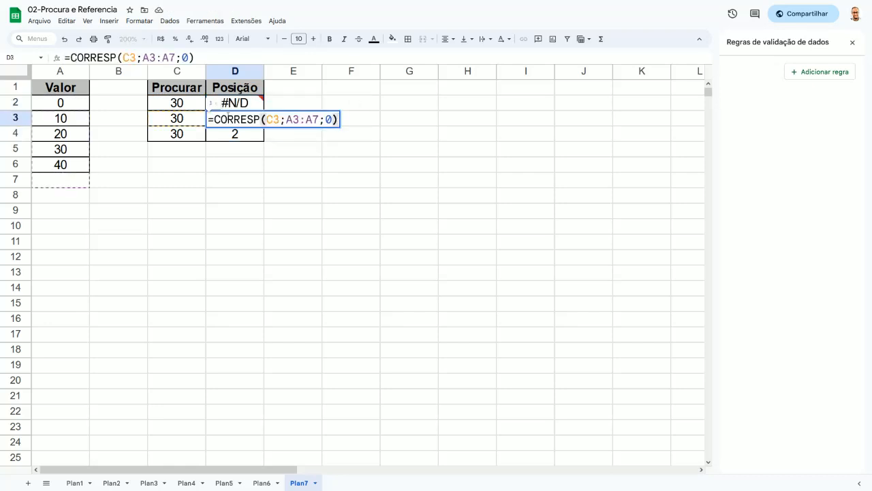
{"action": "key", "text": "Escape"}
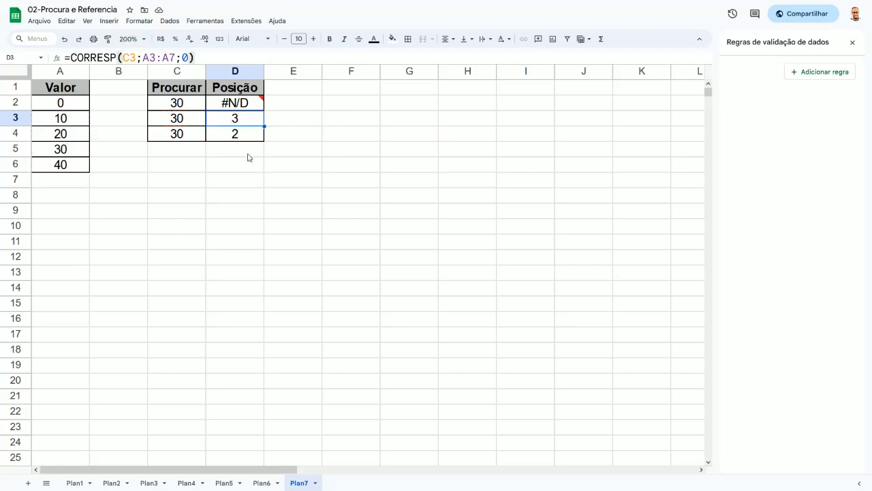
{"action": "left_click", "coordinate": [246, 133]}
{"action": "double_click", "coordinate": [246, 133]}
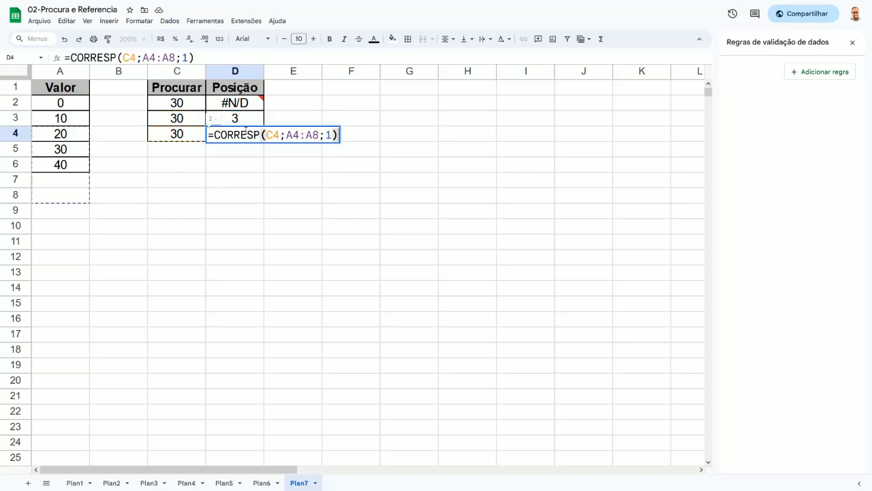
{"action": "key", "text": "Escape"}
Make the search range in the D2 CORRESP formula absolute as $A$2:$A$6.
{"action": "key", "text": "Up"}
{"action": "key", "text": "Up"}
{"action": "key", "text": "Return"}
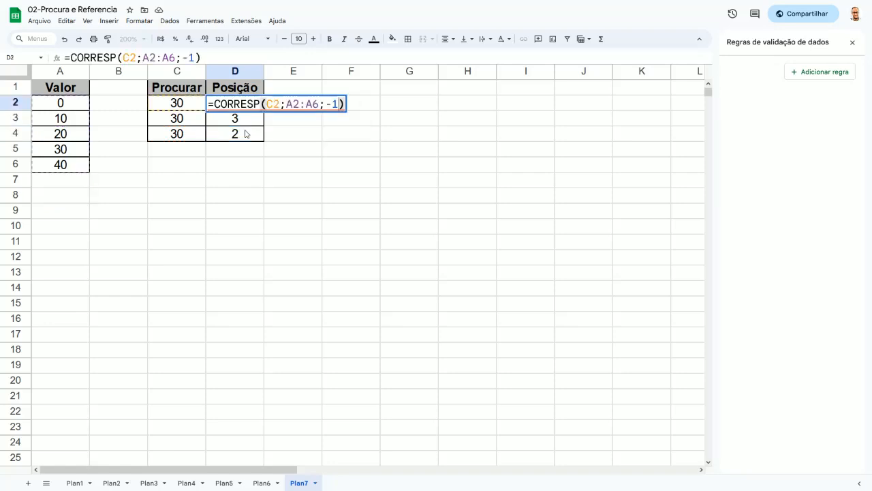
{"action": "key", "text": "Left"}
{"action": "key", "text": "Left"}
{"action": "key", "text": "Left"}
{"action": "key", "text": "Left"}
{"action": "key", "text": "shift+Left"}
{"action": "key", "text": "shift+Left"}
{"action": "key", "text": "shift+Left"}
{"action": "key", "text": "shift+Left"}
{"action": "key", "text": "shift+Left"}
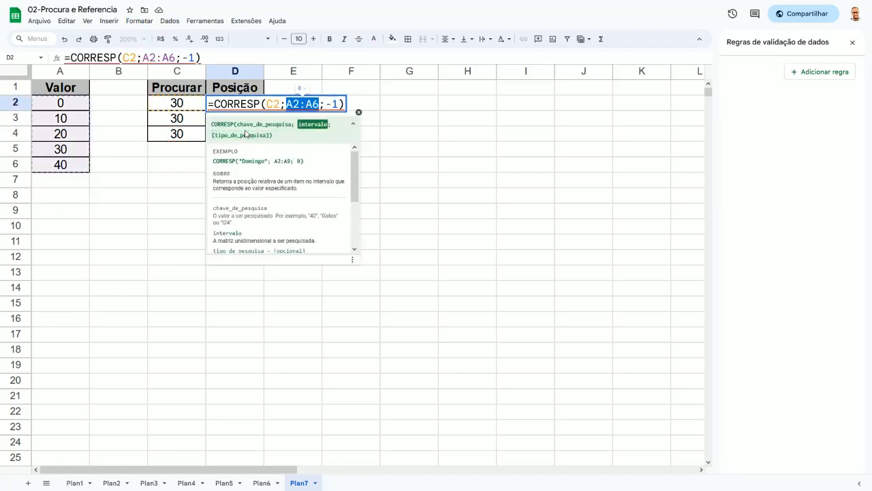
{"action": "key", "text": "F4"}
{"action": "key", "text": "Return"}
Enter the search types -1, 0 and 1 in cells E2 to E4 beside the position results.
{"action": "key", "text": "Up"}
{"action": "key", "text": "Right"}
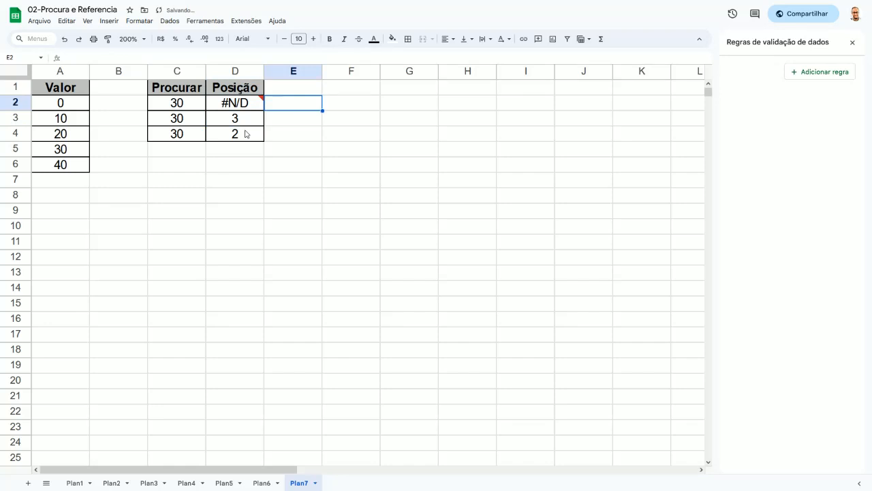
{"action": "type", "text": "-1"}
{"action": "key", "text": "Return"}
{"action": "type", "text": "0"}
{"action": "key", "text": "Return"}
{"action": "type", "text": "1"}
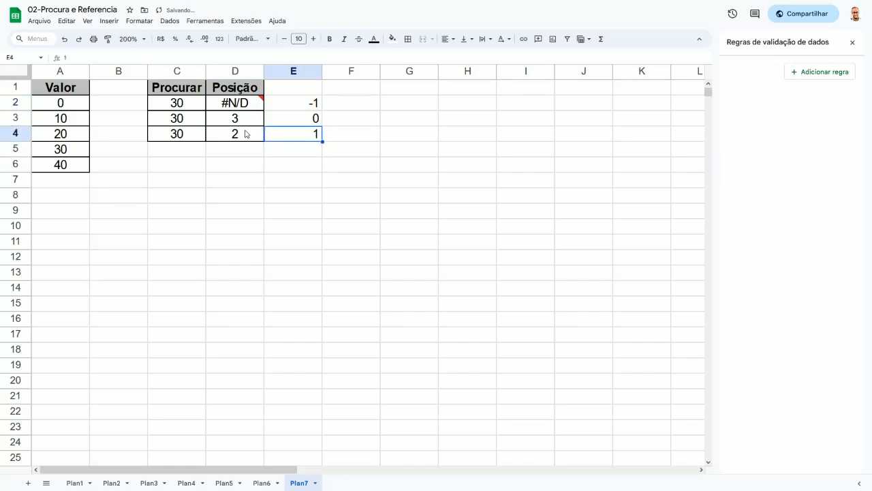
Replace the fixed search type in the D2 CORRESP formula with a reference to E2.
{"action": "key", "text": "Up"}
{"action": "key", "text": "Up"}
{"action": "key", "text": "Left"}
{"action": "key", "text": "F2"}
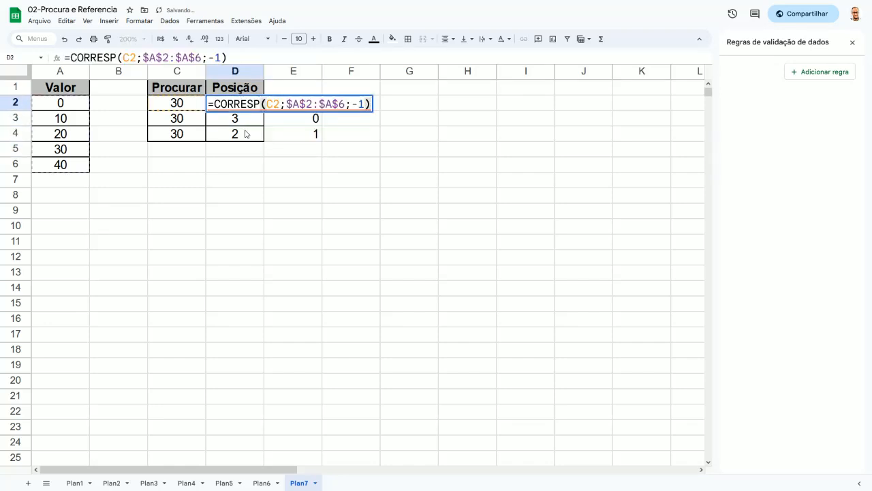
{"action": "double_click", "coordinate": [357, 103]}
{"action": "key", "text": "BackSpace"}
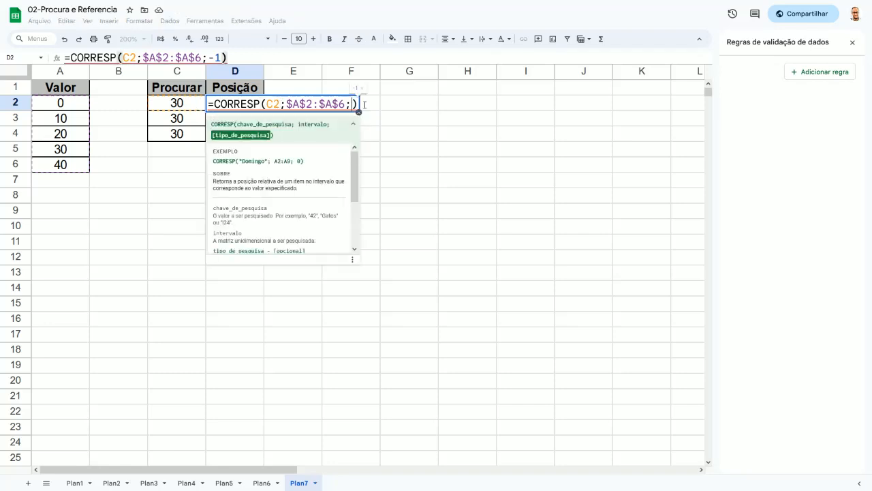
{"action": "key", "text": "Right"}
{"action": "key", "text": "Right"}
{"action": "key", "text": "Right"}
{"action": "key", "text": "Left"}
{"action": "key", "text": "Left"}
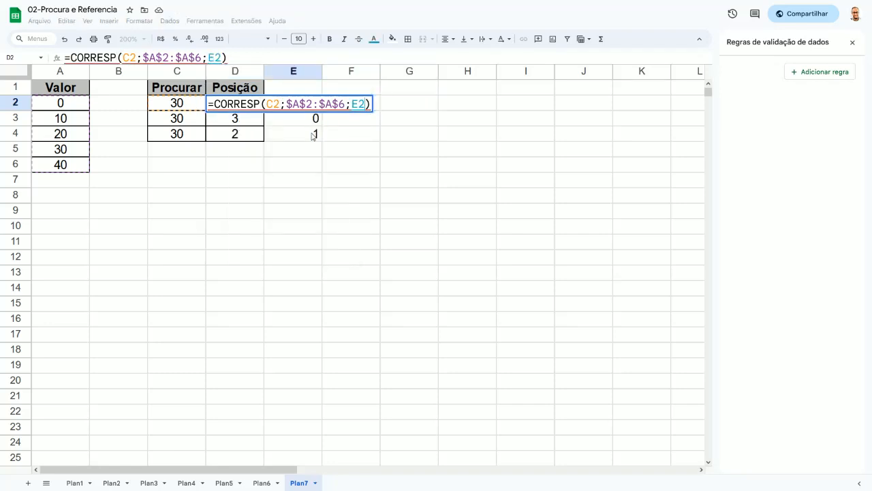
{"action": "key", "text": "Return"}
Fill the D2 position formula down to D3 and D4.
{"action": "left_click", "coordinate": [238, 102]}
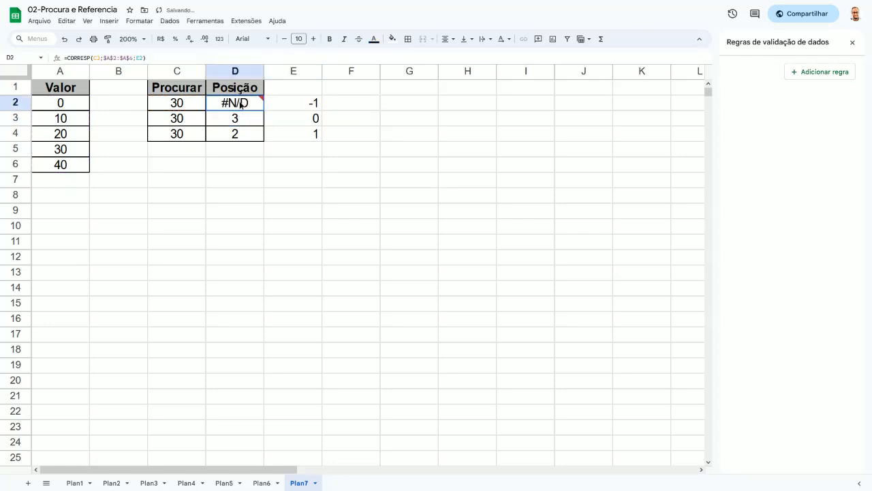
{"action": "mouse_move", "coordinate": [265, 107]}
{"action": "left_click_drag", "start_coordinate": [262, 110], "coordinate": [263, 134]}
{"action": "left_click", "coordinate": [262, 111]}
Examine the copied formulas in D3 and D4 and compare each position result with its search type in column E.
{"action": "key", "text": "Down"}
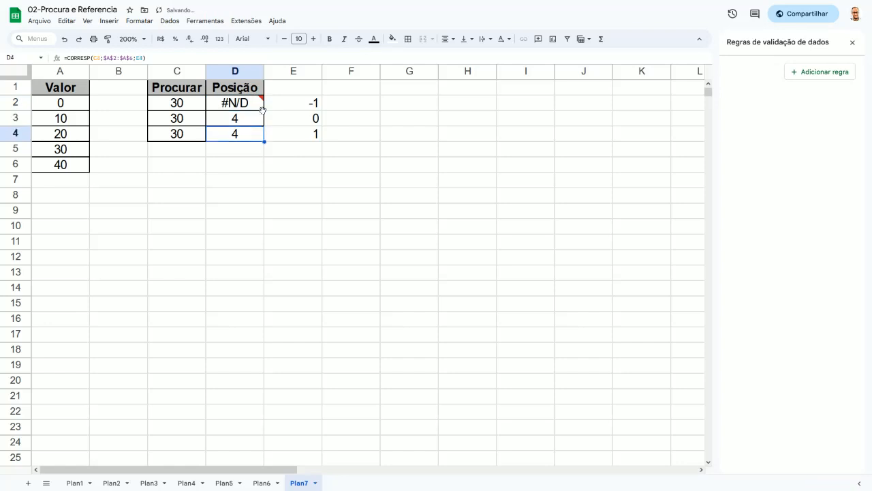
{"action": "key", "text": "Up"}
{"action": "key", "text": "F2"}
{"action": "key", "text": "Return"}
{"action": "key", "text": "F2"}
{"action": "key", "text": "Escape"}
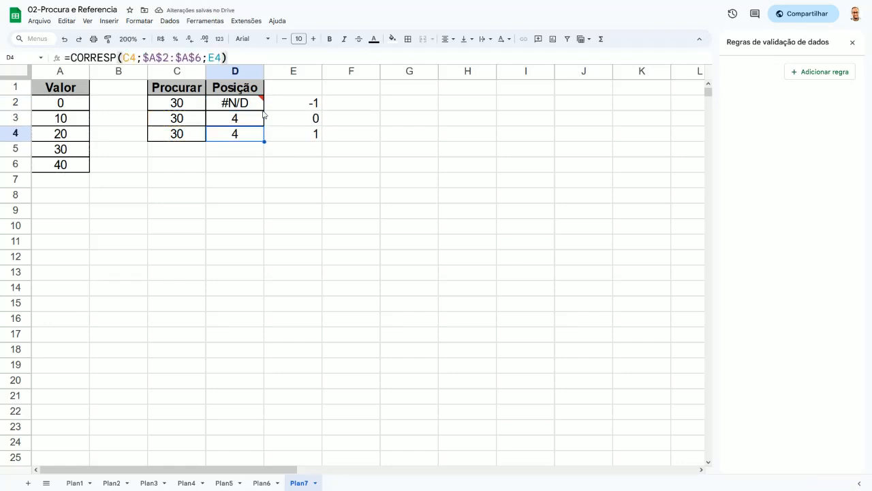
{"action": "left_click", "coordinate": [220, 179]}
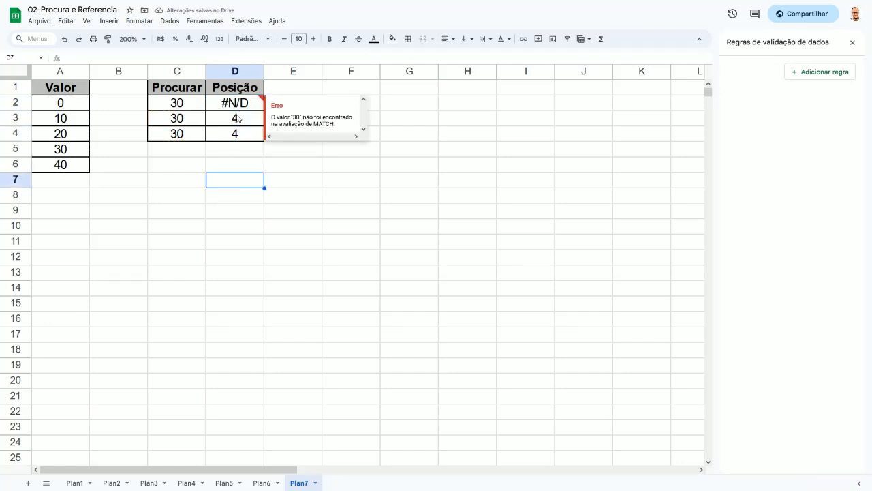
{"action": "left_click", "coordinate": [233, 124]}
{"action": "double_click", "coordinate": [233, 126]}
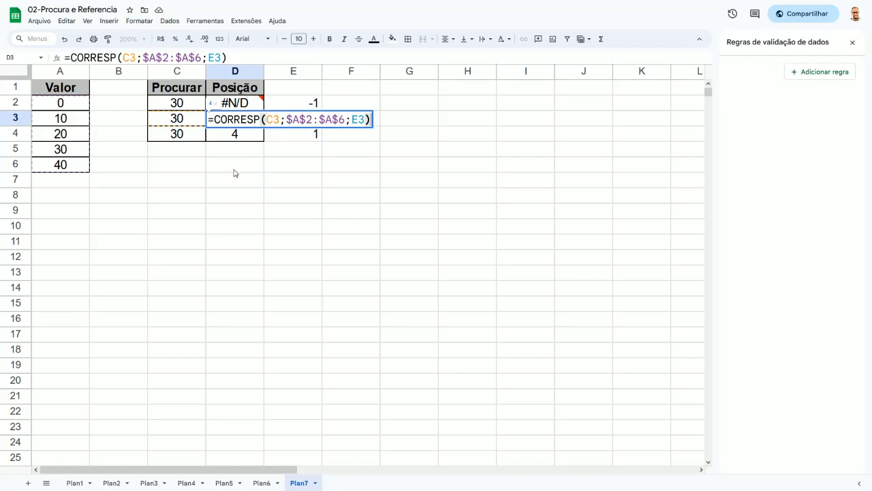
{"action": "key", "text": "Escape"}
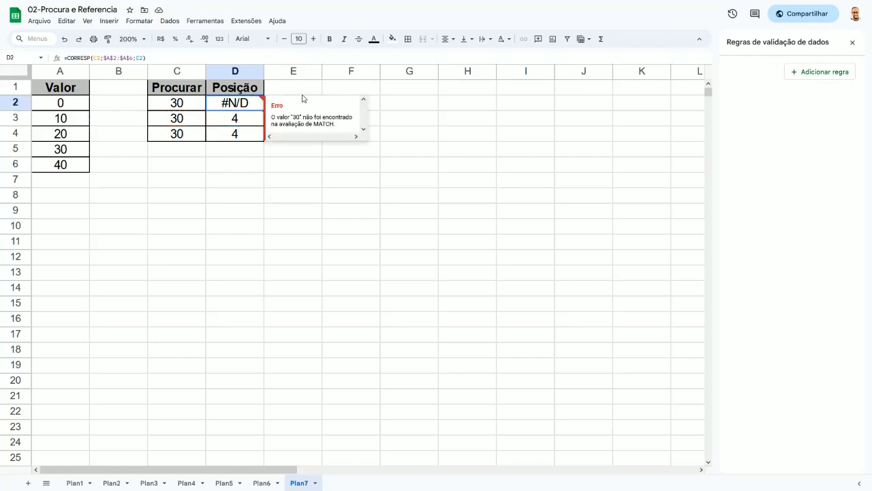
{"action": "left_click", "coordinate": [202, 168]}
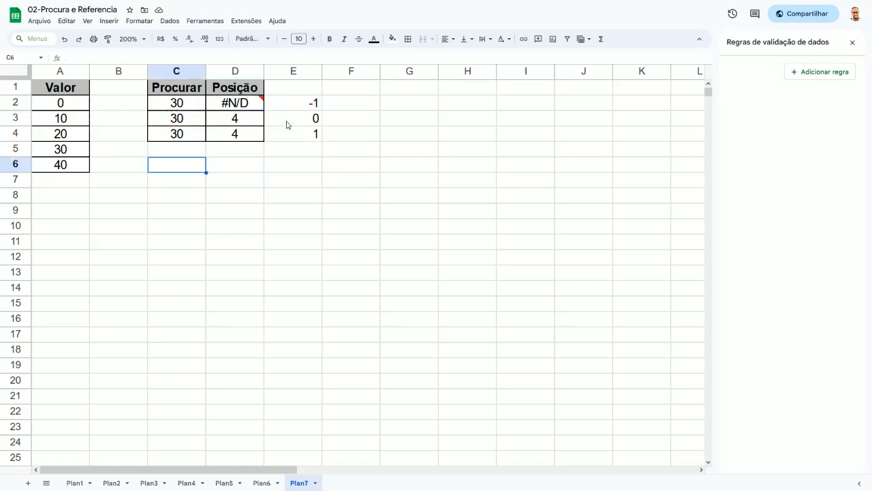
{"action": "left_click", "coordinate": [306, 123]}
{"action": "left_click", "coordinate": [228, 120]}
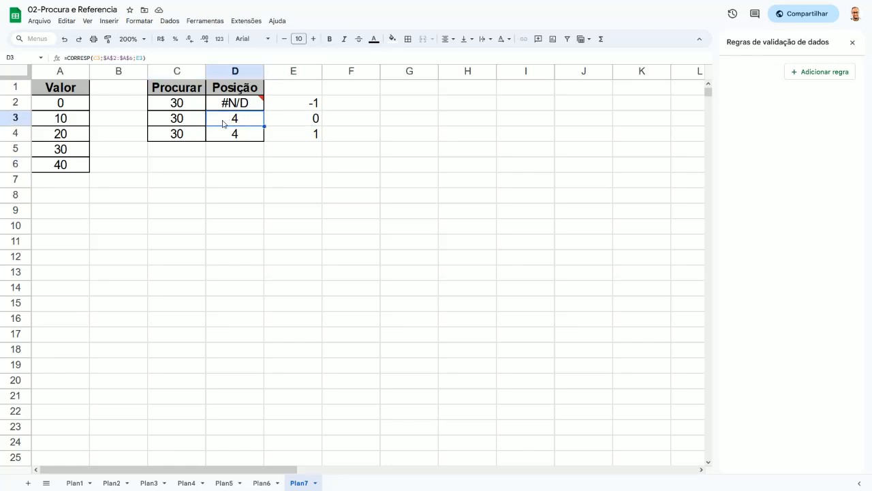
{"action": "left_click", "coordinate": [300, 137]}
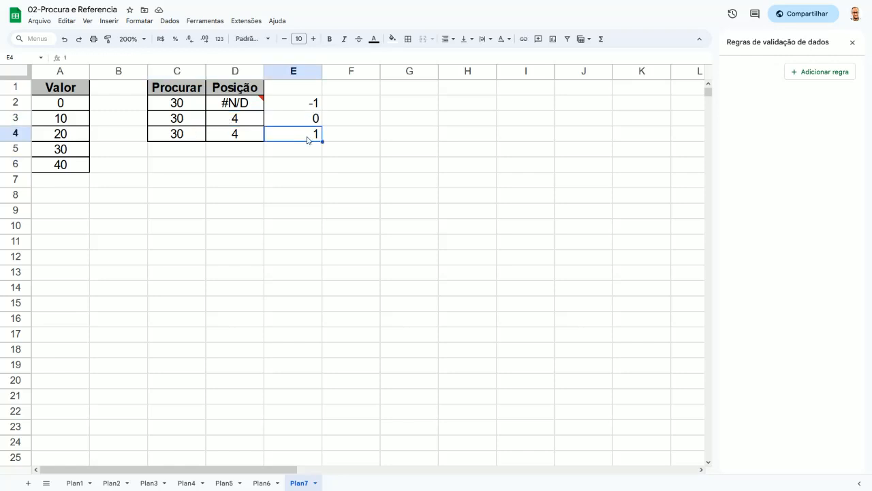
Link the search values in C3 and C4 to cell C2 with =C2.
{"action": "left_click", "coordinate": [178, 107]}
{"action": "left_click", "coordinate": [175, 122]}
{"action": "type", "text": "="}
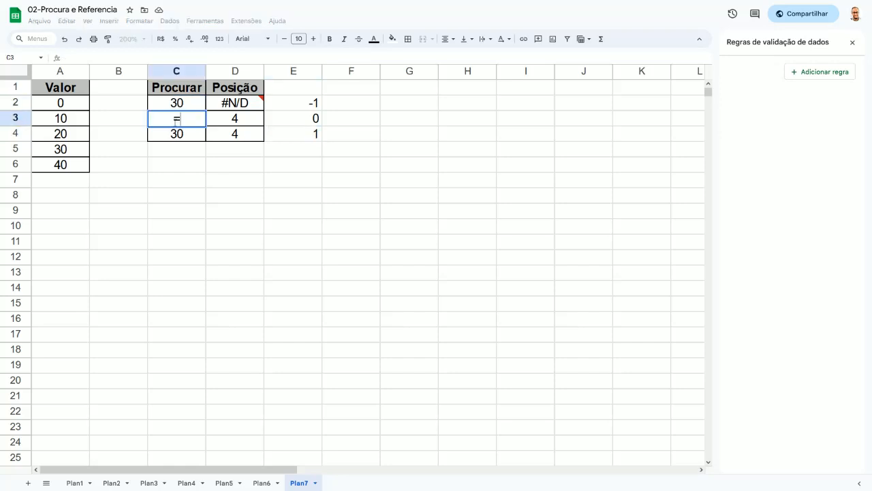
{"action": "key", "text": "Up"}
{"action": "key", "text": "Return"}
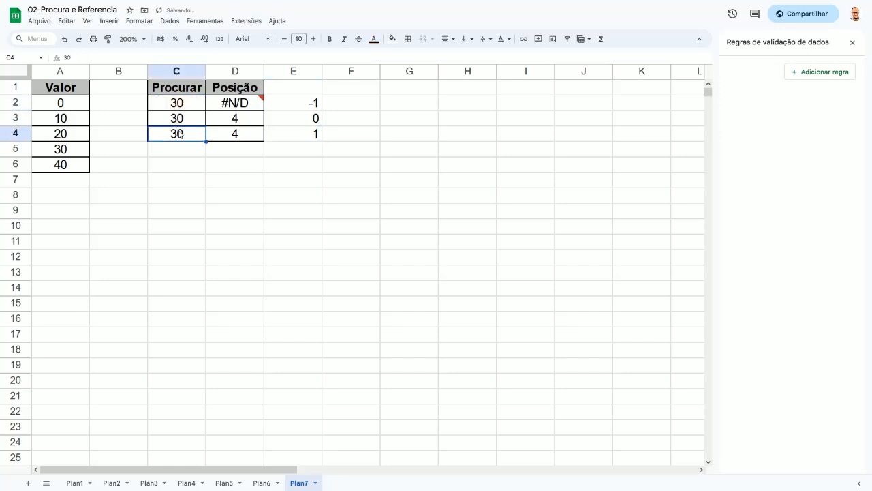
{"action": "type", "text": "="}
{"action": "left_click", "coordinate": [176, 103]}
{"action": "key", "text": "Return"}
{"action": "key", "text": "Up"}
{"action": "key", "text": "Up"}
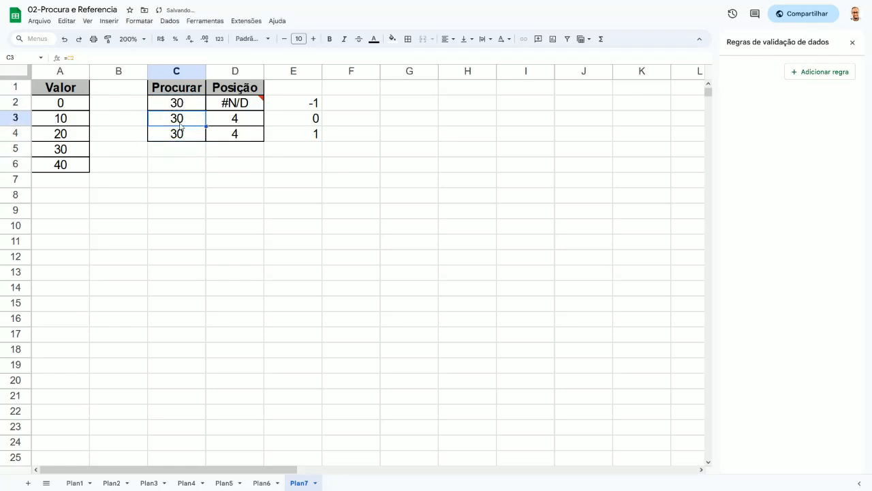
Set the search value in C2 to 25 and check the position results against the values in A2:A6.
{"action": "left_click", "coordinate": [177, 108]}
{"action": "type", "text": "25"}
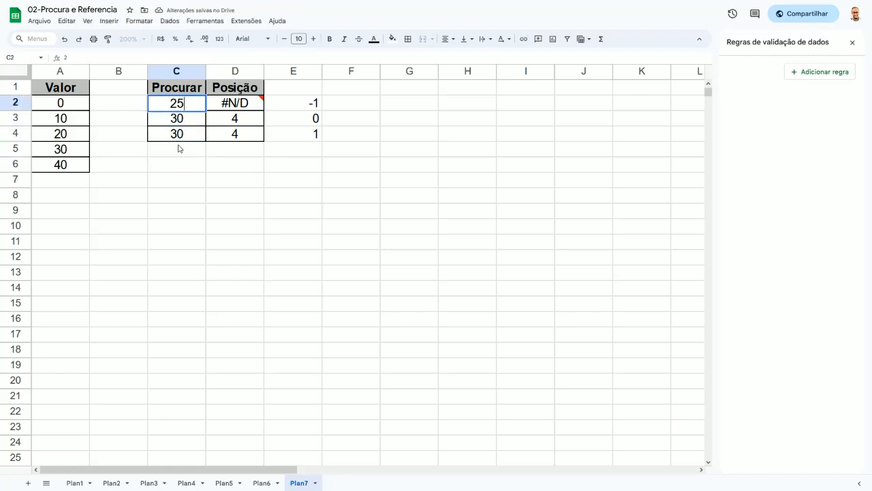
{"action": "key", "text": "Return"}
{"action": "left_click", "coordinate": [235, 122]}
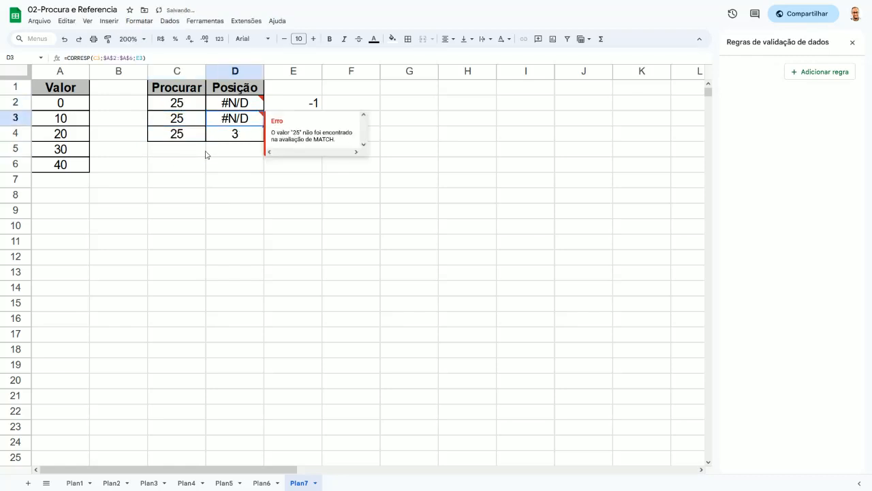
{"action": "left_click", "coordinate": [202, 181]}
{"action": "left_click_drag", "start_coordinate": [65, 104], "coordinate": [65, 165]}
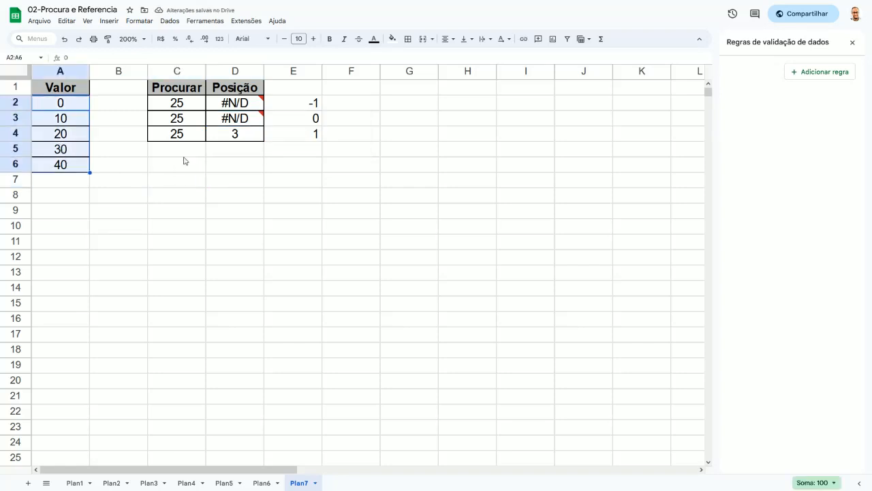
{"action": "left_click", "coordinate": [240, 139]}
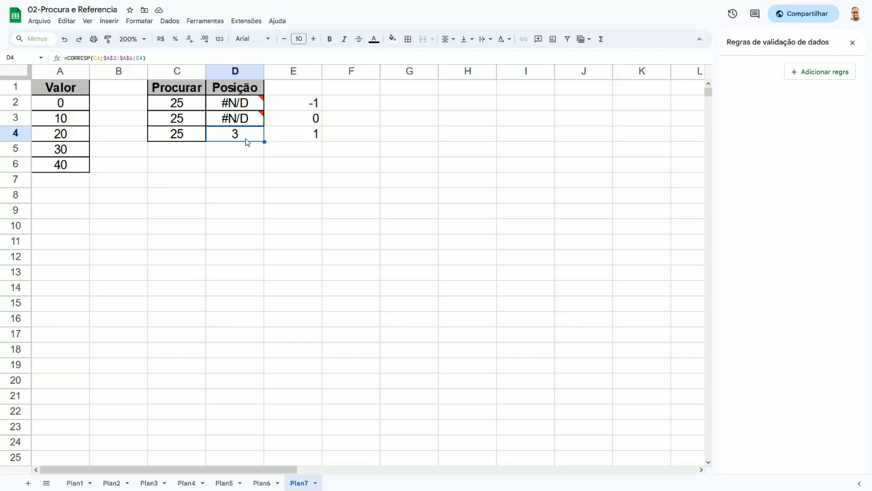
{"action": "left_click", "coordinate": [61, 136]}
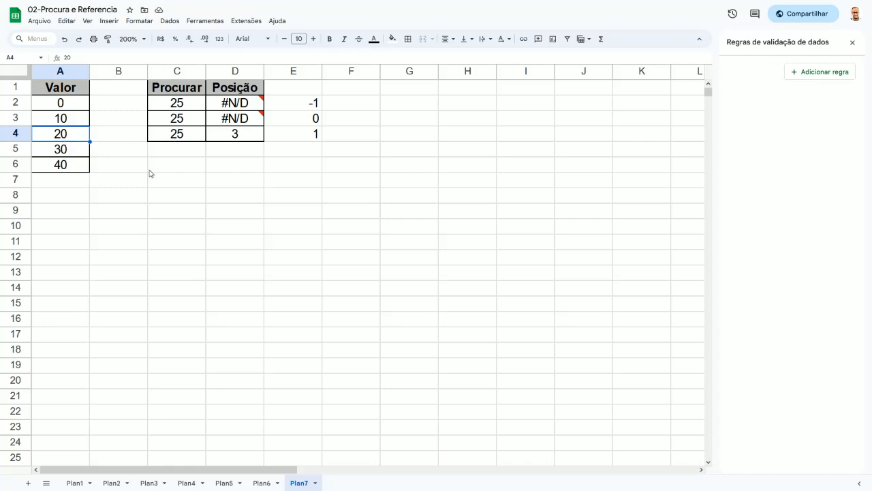
Sort the range A2:A6 by column A in descending order (Z to A) and check the D2 position for search type -1.
{"action": "left_click", "coordinate": [309, 102]}
{"action": "left_click_drag", "start_coordinate": [60, 103], "coordinate": [60, 170]}
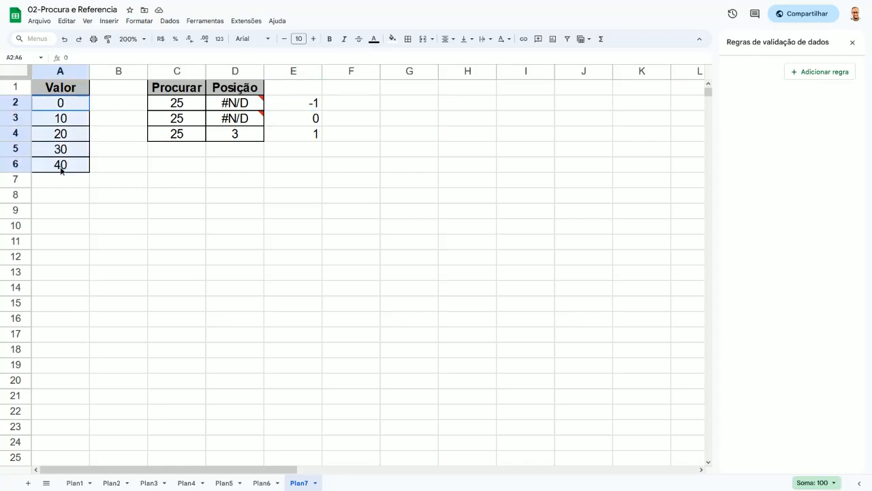
{"action": "left_click", "coordinate": [171, 21]}
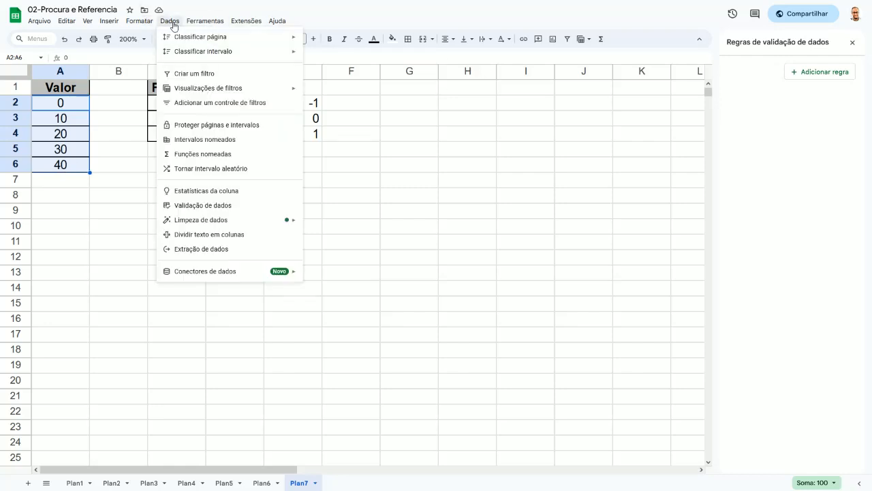
{"action": "mouse_move", "coordinate": [185, 55]}
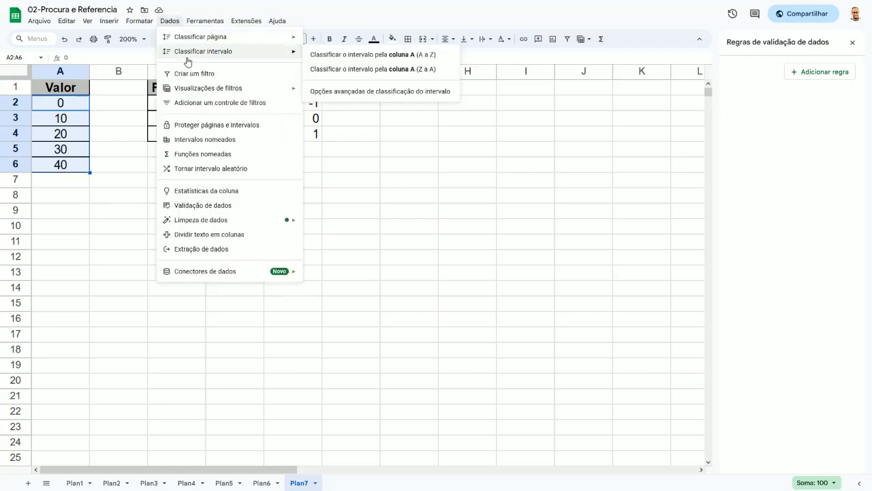
{"action": "left_click", "coordinate": [375, 68]}
{"action": "left_click", "coordinate": [107, 178]}
{"action": "left_click", "coordinate": [235, 103]}
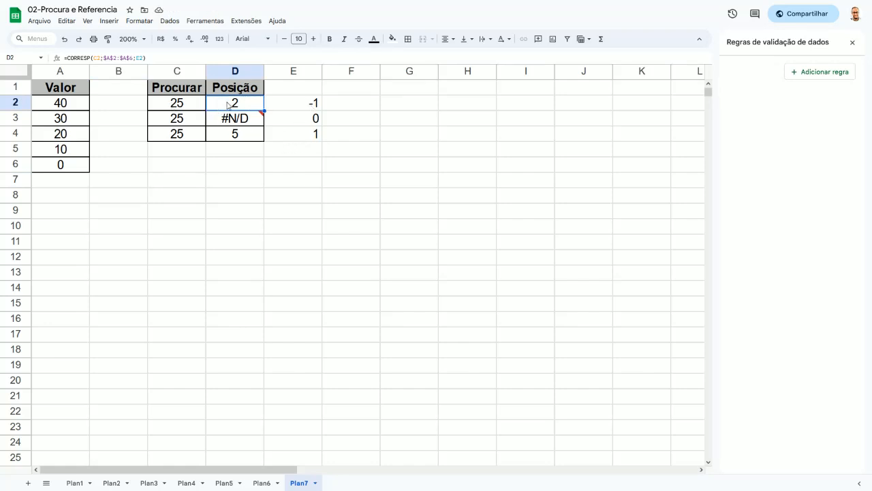
{"action": "left_click", "coordinate": [60, 103]}
{"action": "left_click_drag", "start_coordinate": [60, 111], "coordinate": [62, 120]}
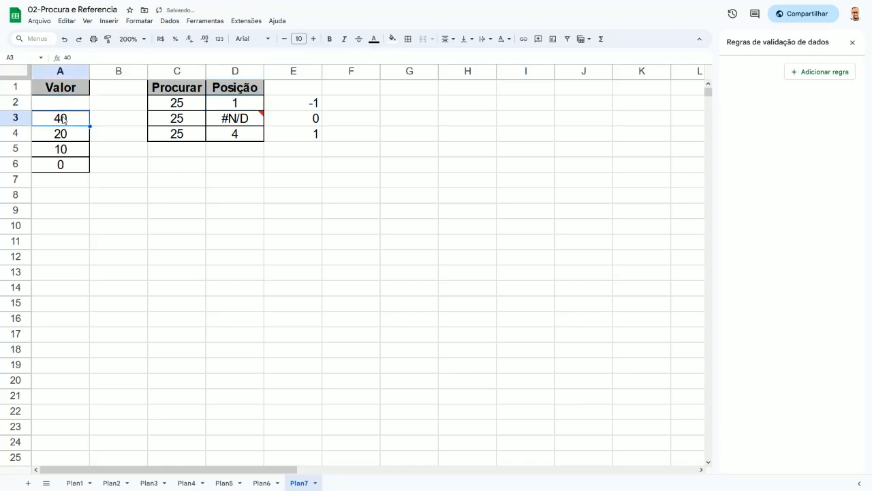
{"action": "key", "text": "ctrl+z"}
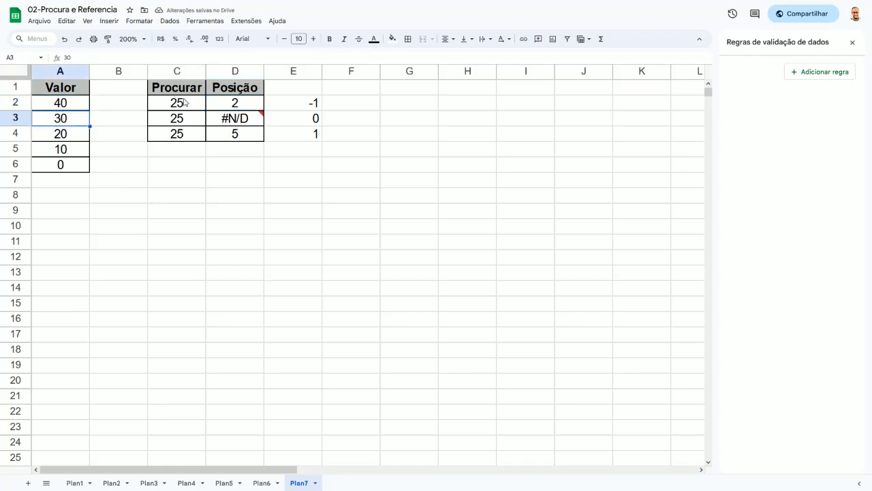
Examine how search type -1 in E2 and the descending values in A2:A6 determine the CORRESP position in D2.
{"action": "left_click", "coordinate": [309, 105]}
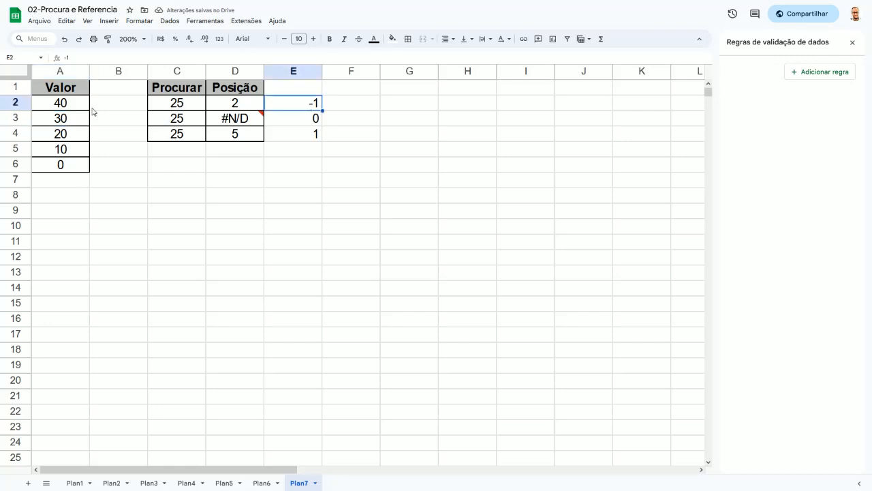
{"action": "left_click_drag", "start_coordinate": [80, 108], "coordinate": [71, 175]}
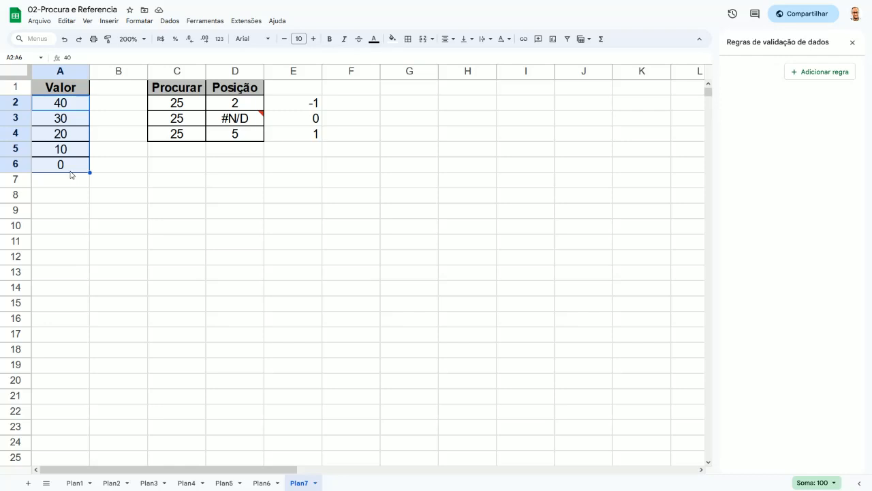
{"action": "left_click_drag", "start_coordinate": [60, 109], "coordinate": [71, 167]}
{"action": "left_click", "coordinate": [233, 106]}
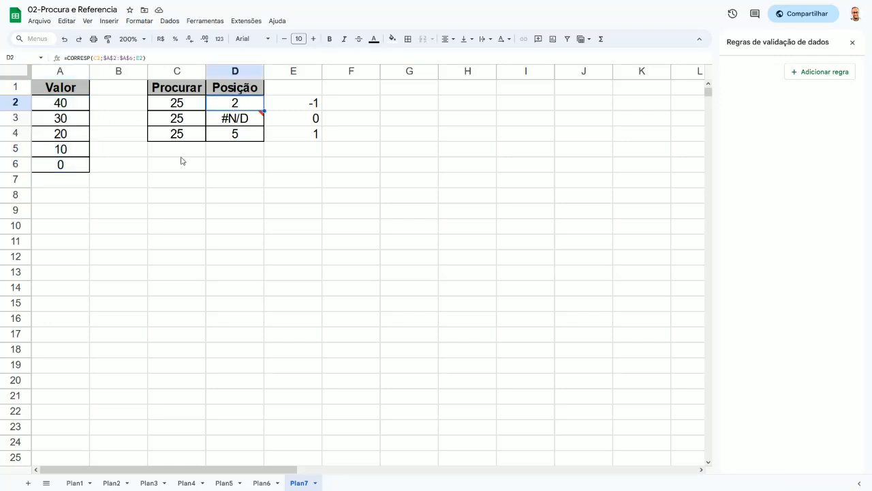
{"action": "left_click", "coordinate": [168, 182]}
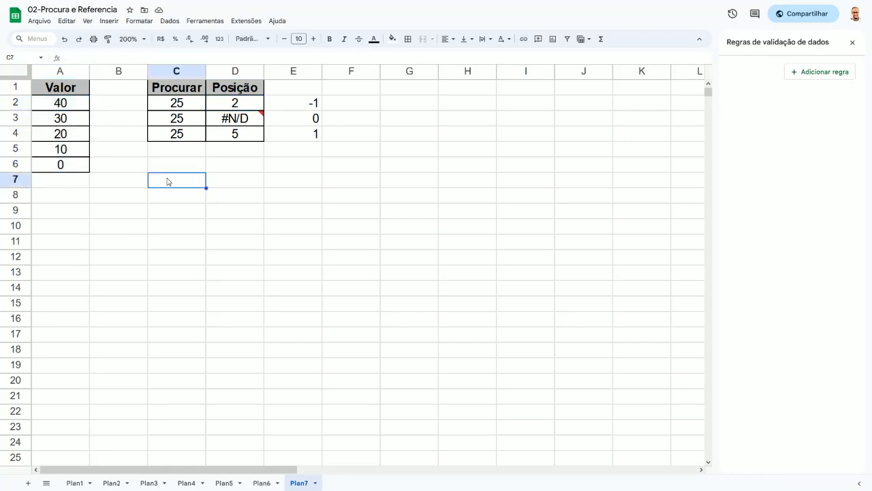
{"action": "left_click", "coordinate": [57, 107]}
{"action": "left_click", "coordinate": [65, 120]}
{"action": "left_click", "coordinate": [64, 106]}
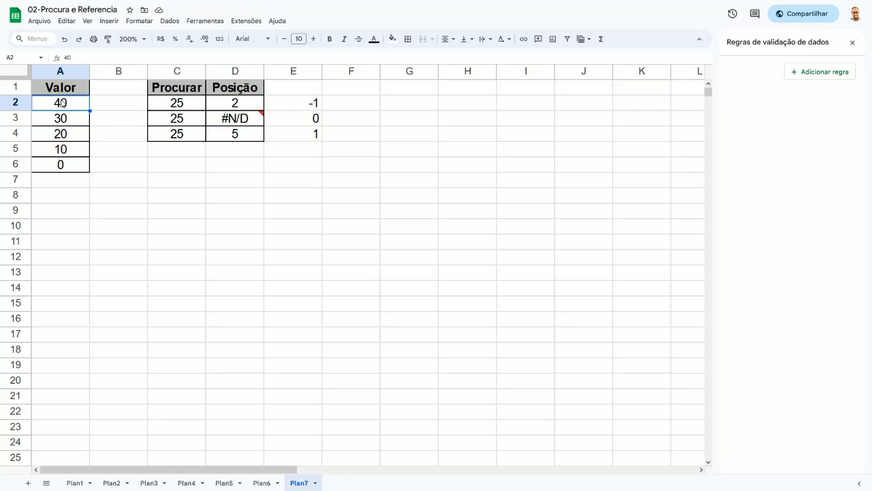
{"action": "left_click", "coordinate": [61, 121]}
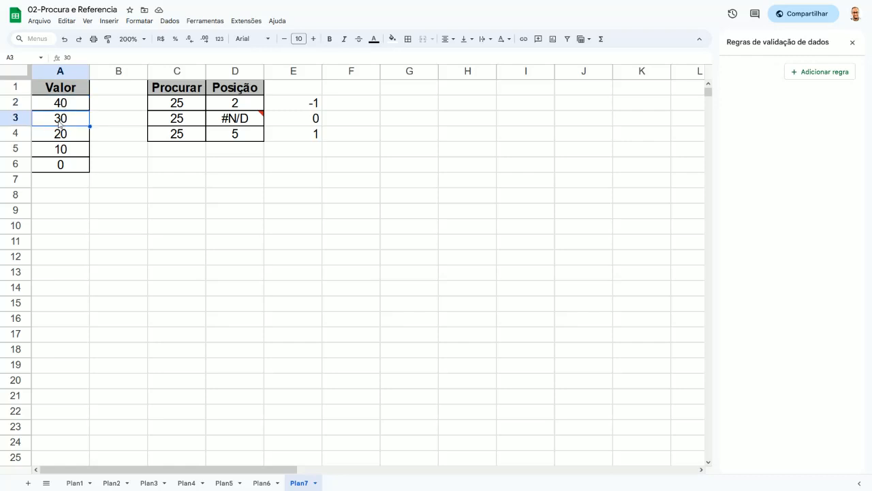
{"action": "left_click", "coordinate": [64, 107]}
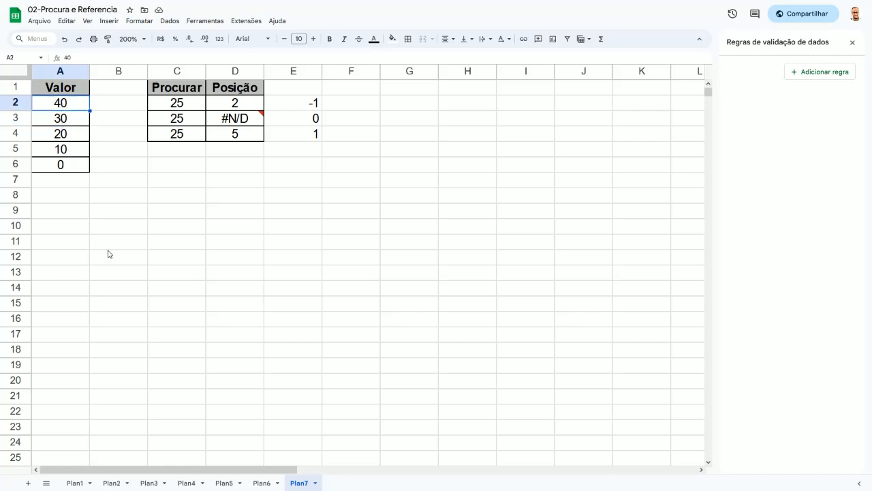